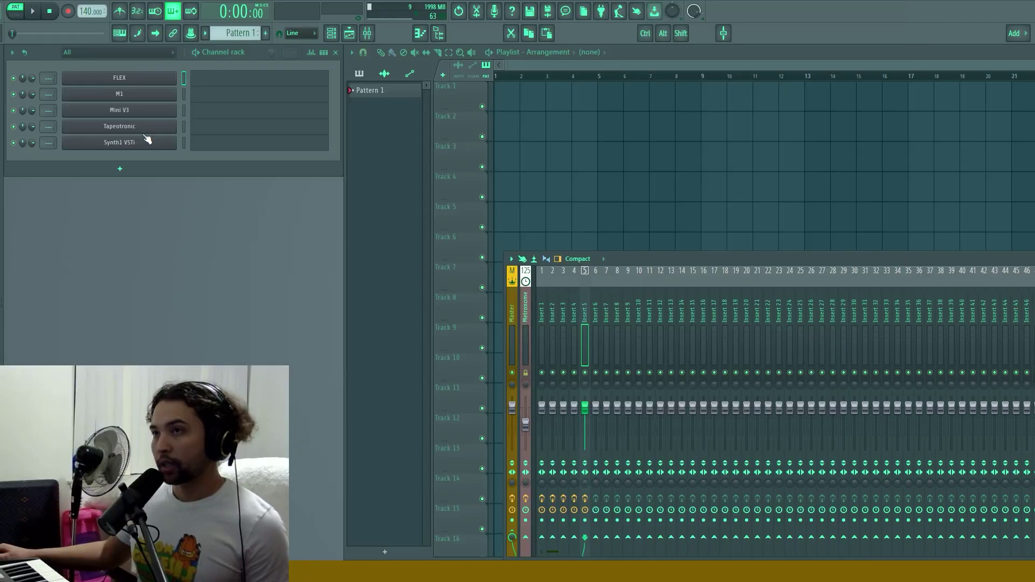
- Look through the FLEX, M1, Mini V3, Tapeotronic and Synth1 VSTi instruments and the project files in the 11-19-22 folder
click(141, 80)
click(143, 96)
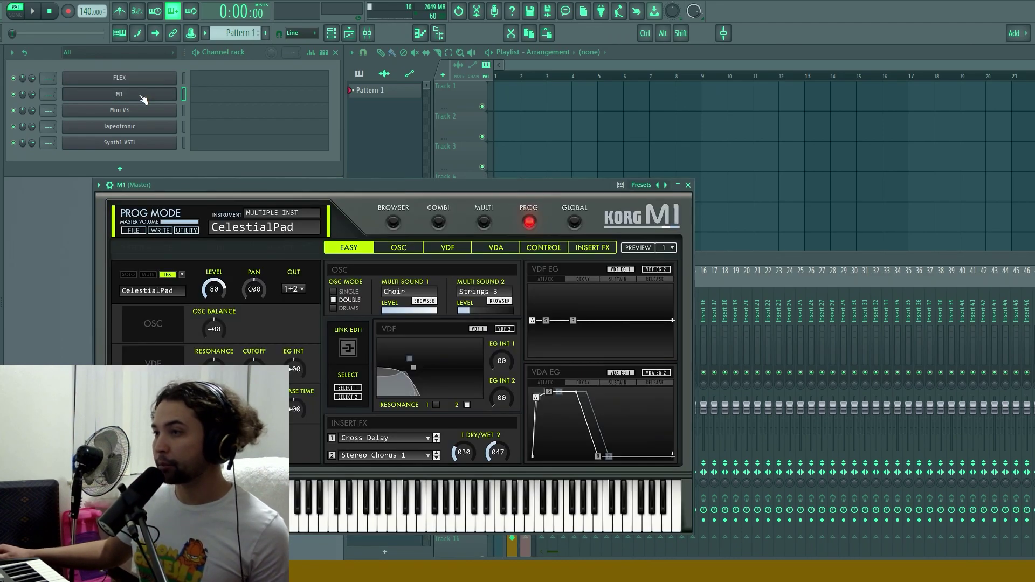
click(141, 113)
click(133, 129)
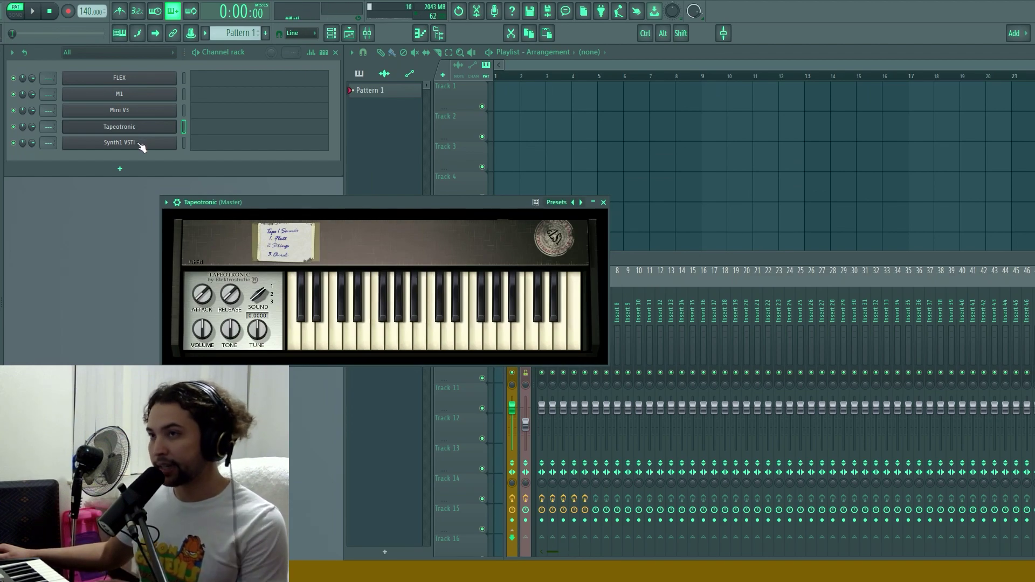
click(141, 143)
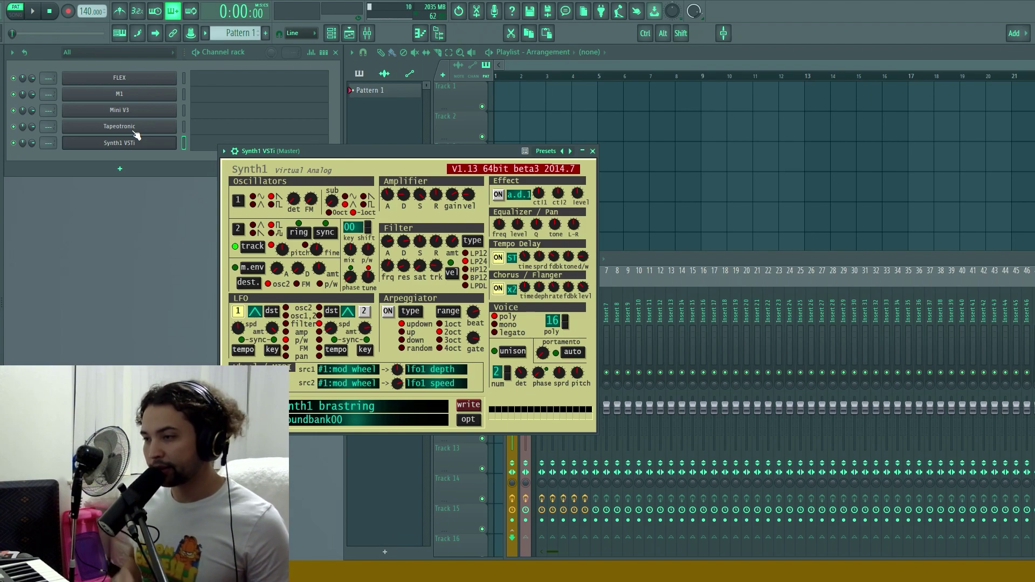
drag(551, 327, 523, 334)
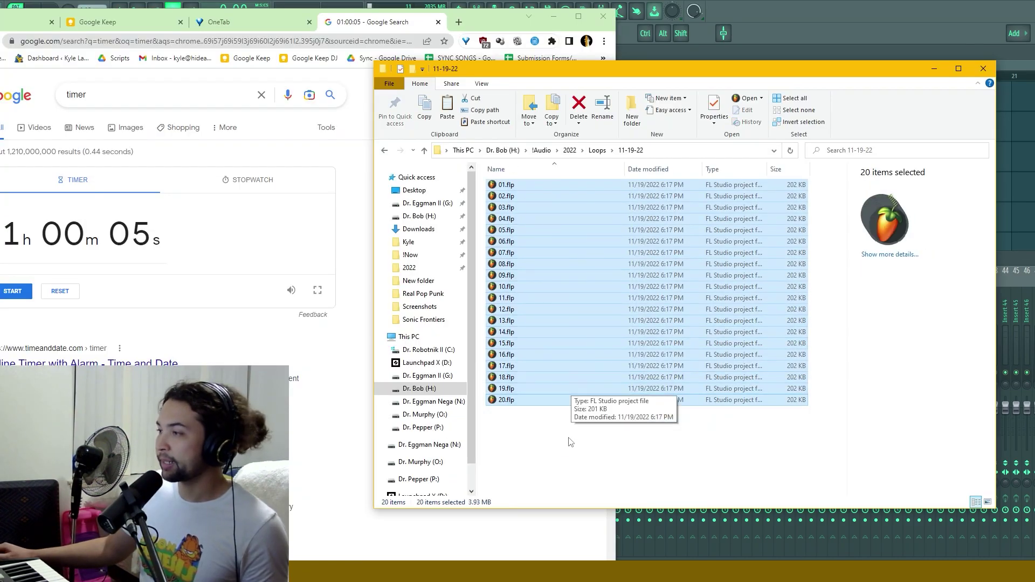
click(570, 443)
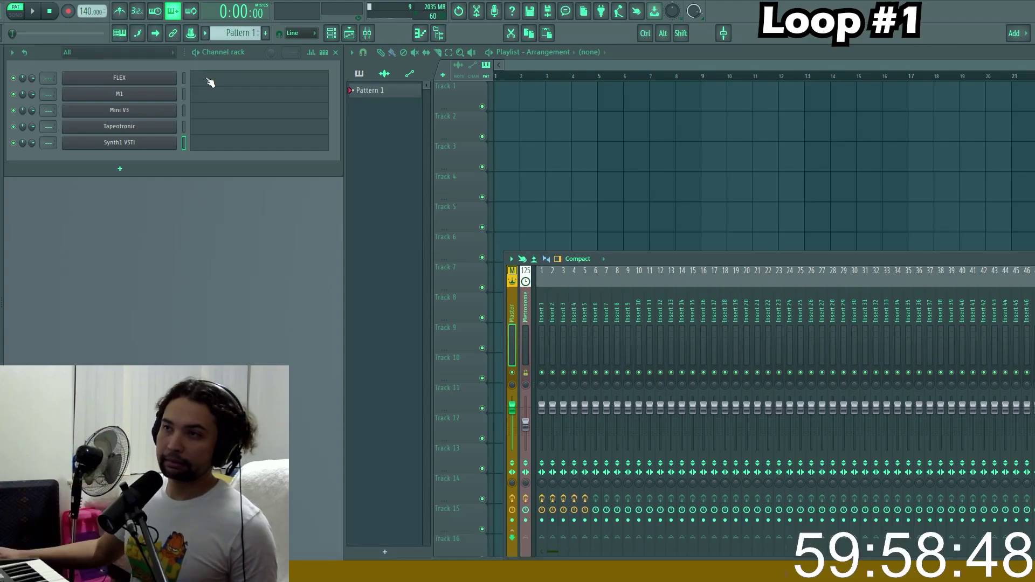
- Duplicate the four M1 melody notes one octave lower in Pattern 1, check the M1 instrument and close the note editor
click(211, 81)
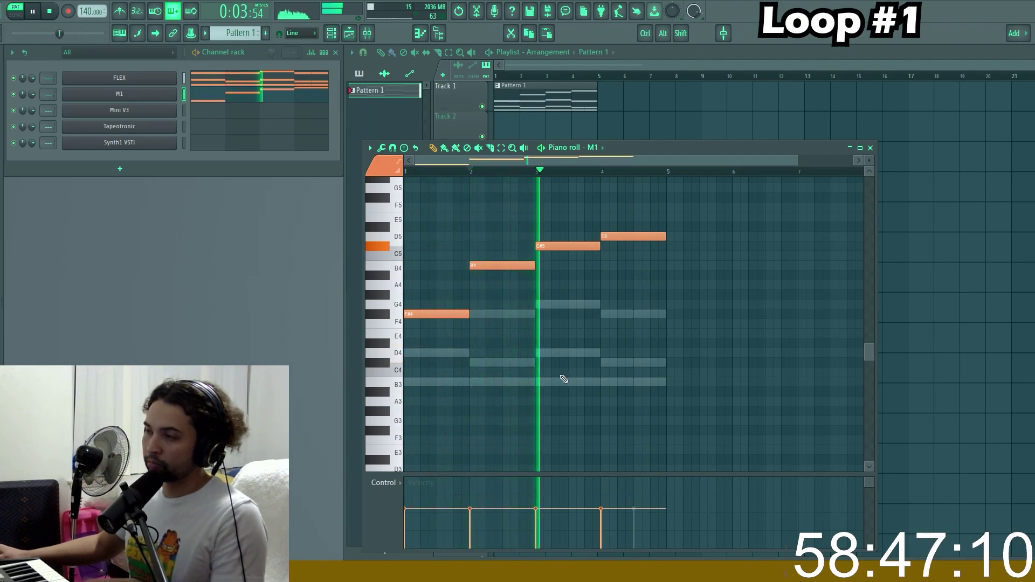
drag(737, 406, 403, 215)
drag(422, 312, 416, 430)
click(142, 95)
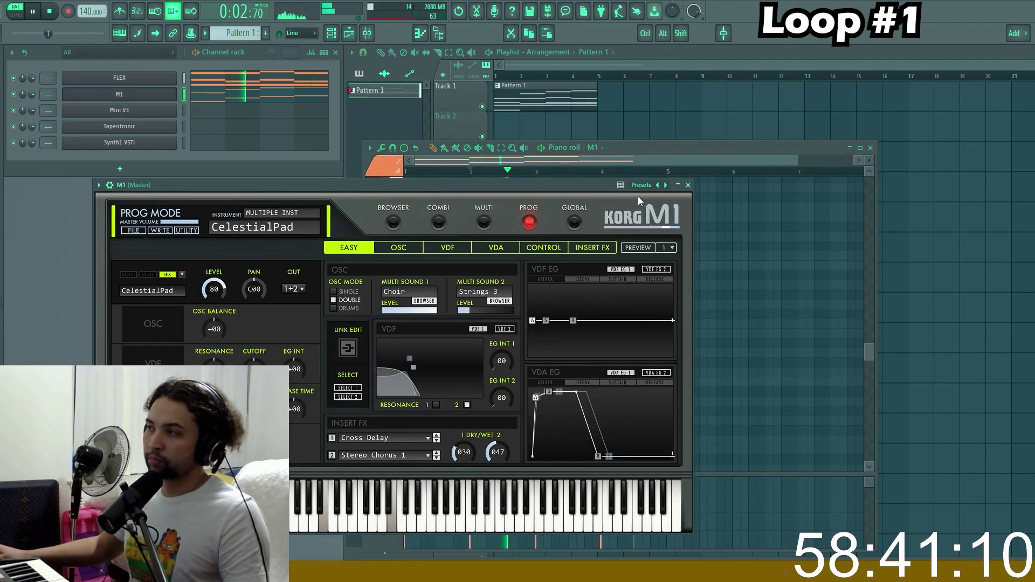
click(688, 185)
click(566, 107)
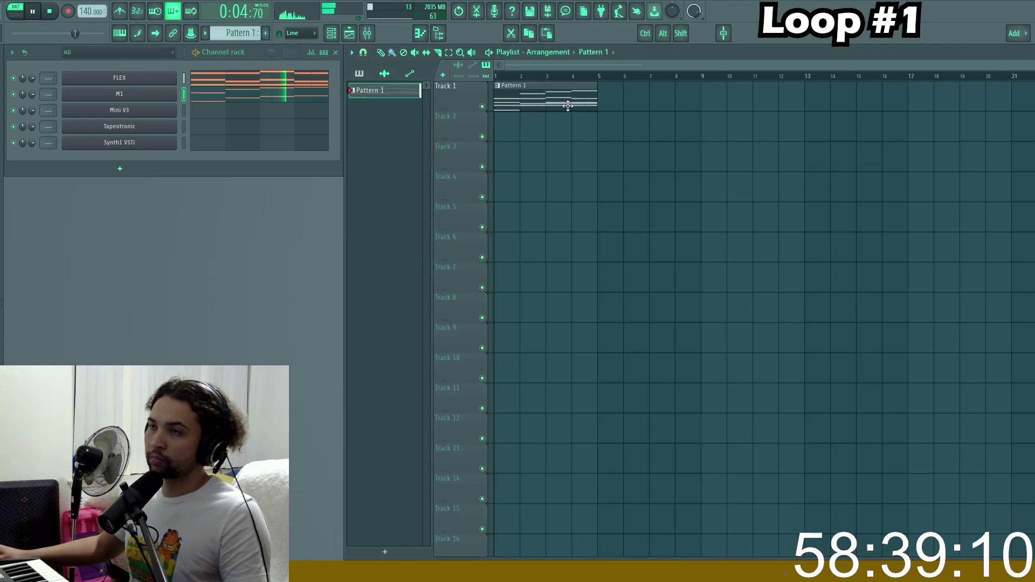
- Add half-bar Mini V3 notes F#4, C#4, F#4 and D4 after the opening B4 in Pattern 2
click(223, 124)
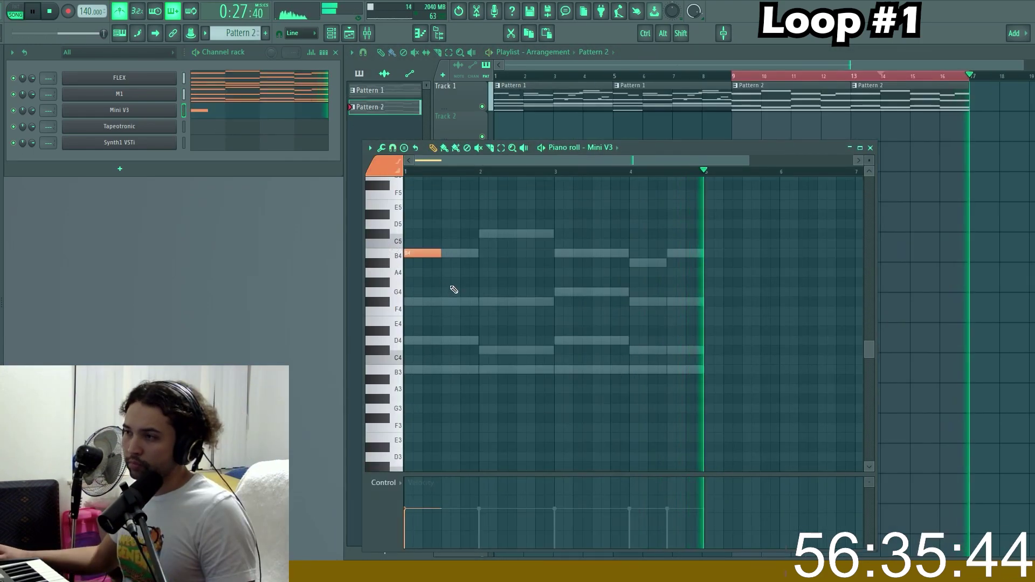
scroll(453, 289, up, 1)
click(442, 322)
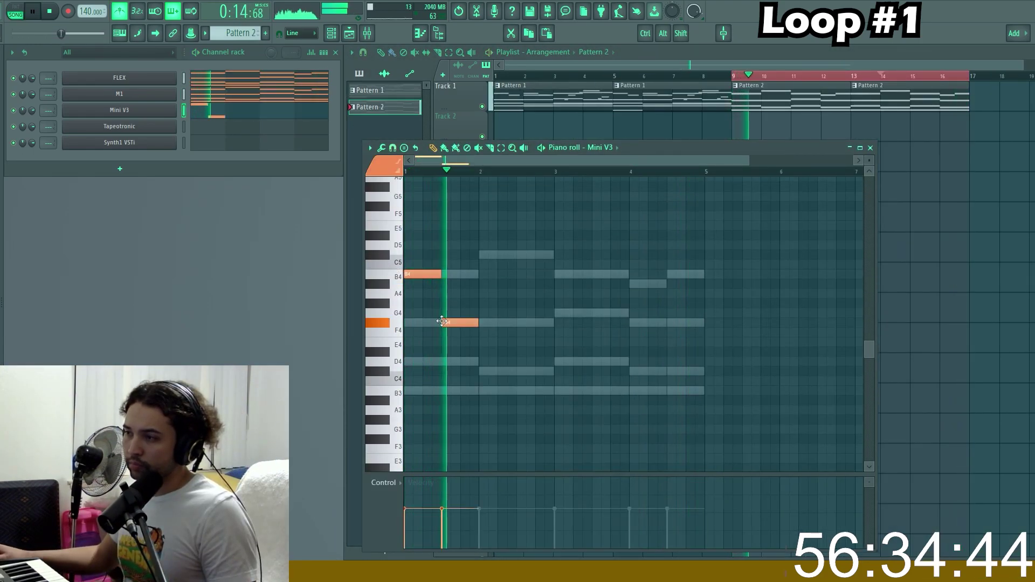
click(479, 372)
click(519, 322)
click(563, 361)
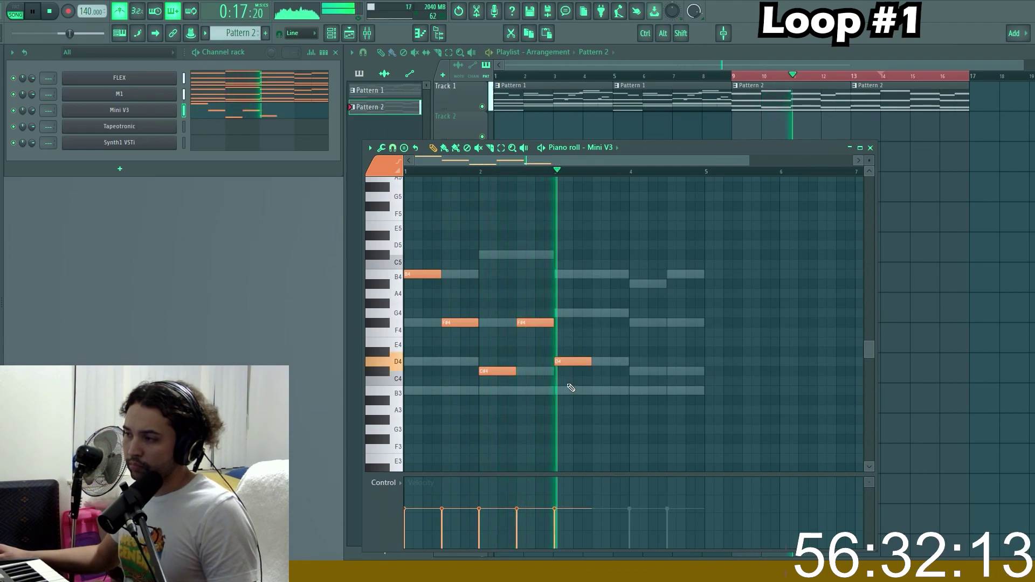
- Complete the Mini V3 melody with F#4 in the second half of bar 3, then C#4 and F#4 in bar 4
click(593, 342)
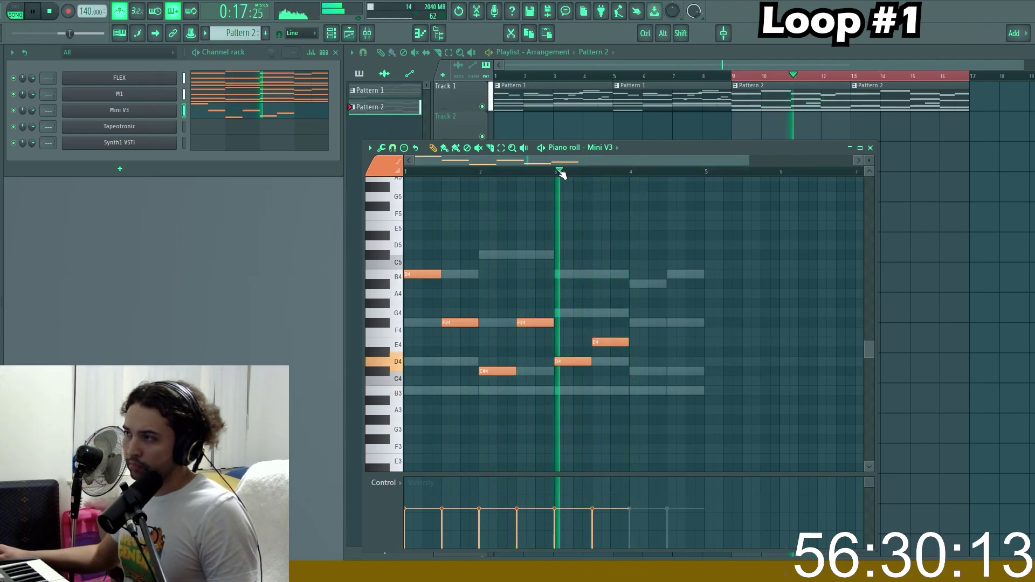
drag(621, 341, 613, 323)
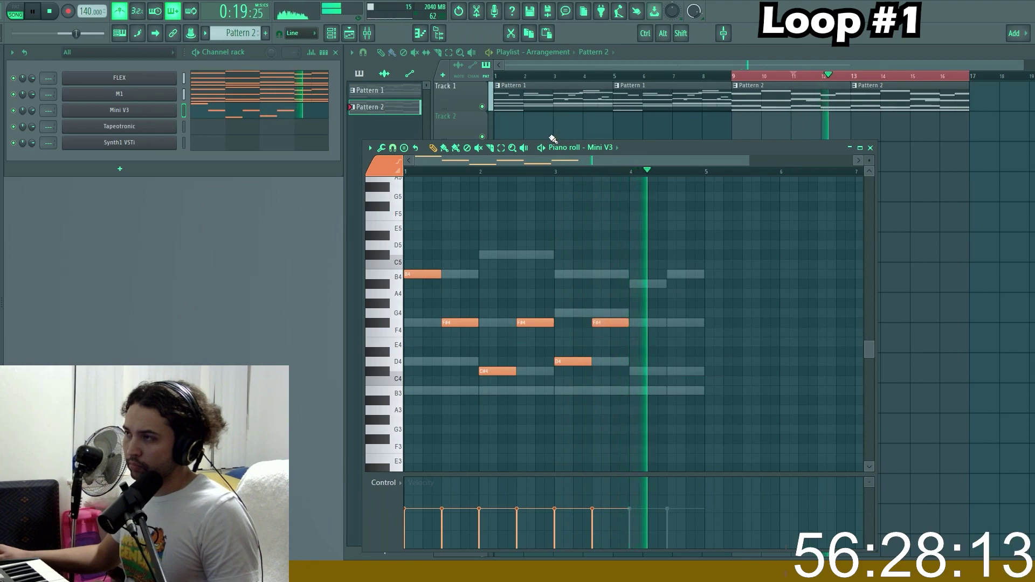
click(563, 173)
click(636, 371)
click(674, 322)
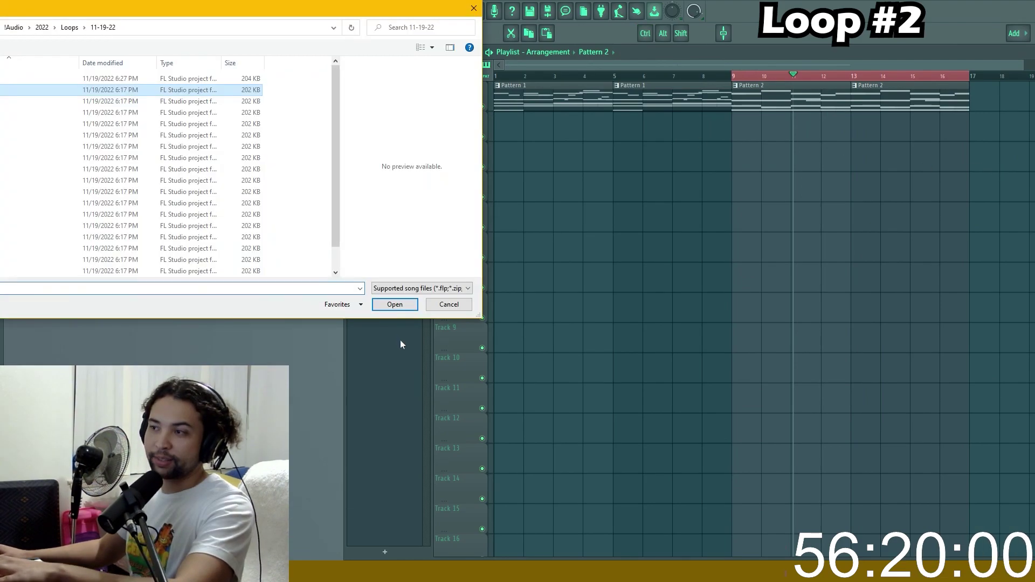
- Open the second project file, 02.flp, and select the Tapeotronic notes in bars 3 and 4 while playing the pattern
click(396, 303)
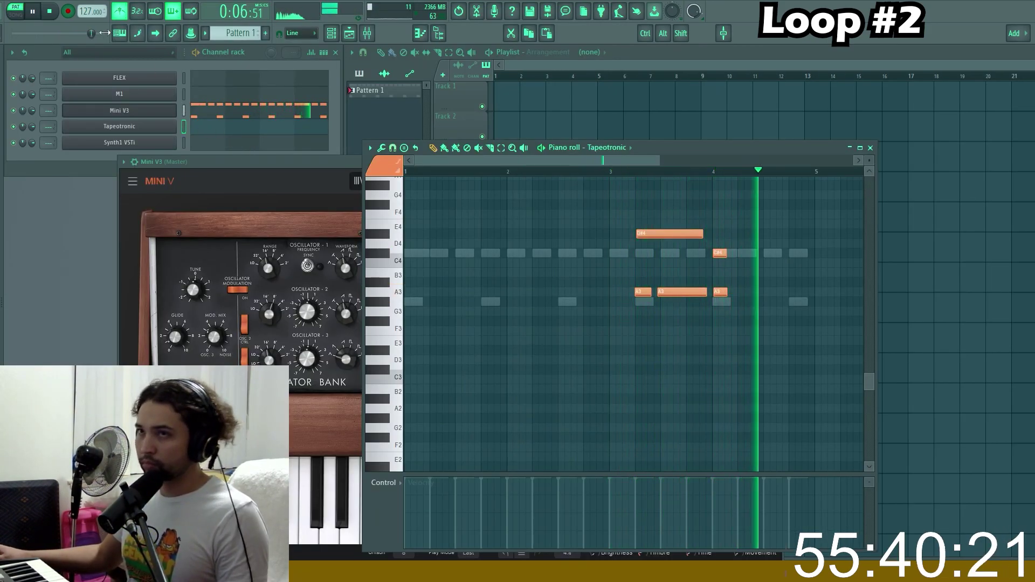
key(space)
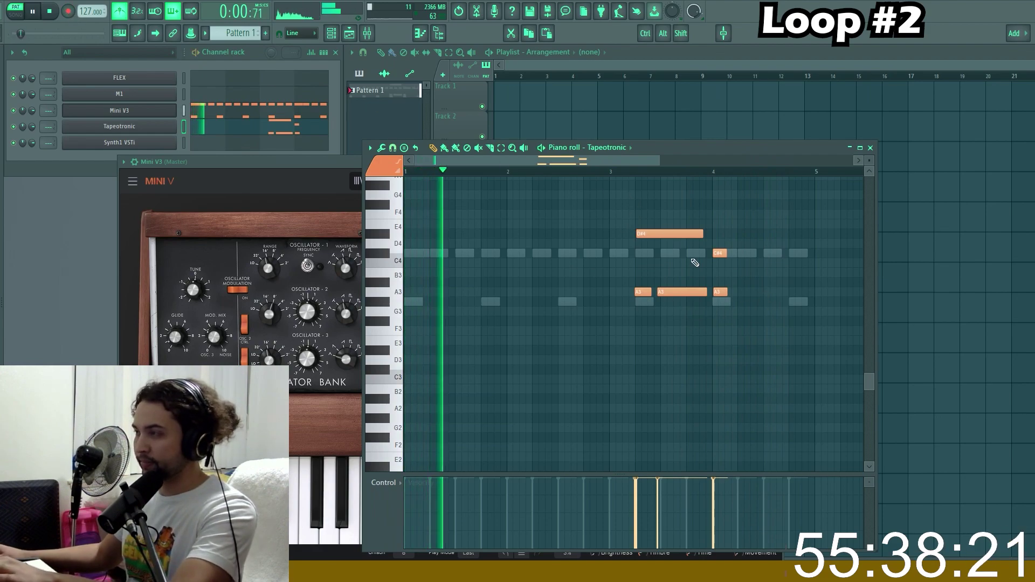
click(606, 171)
drag(785, 353, 647, 238)
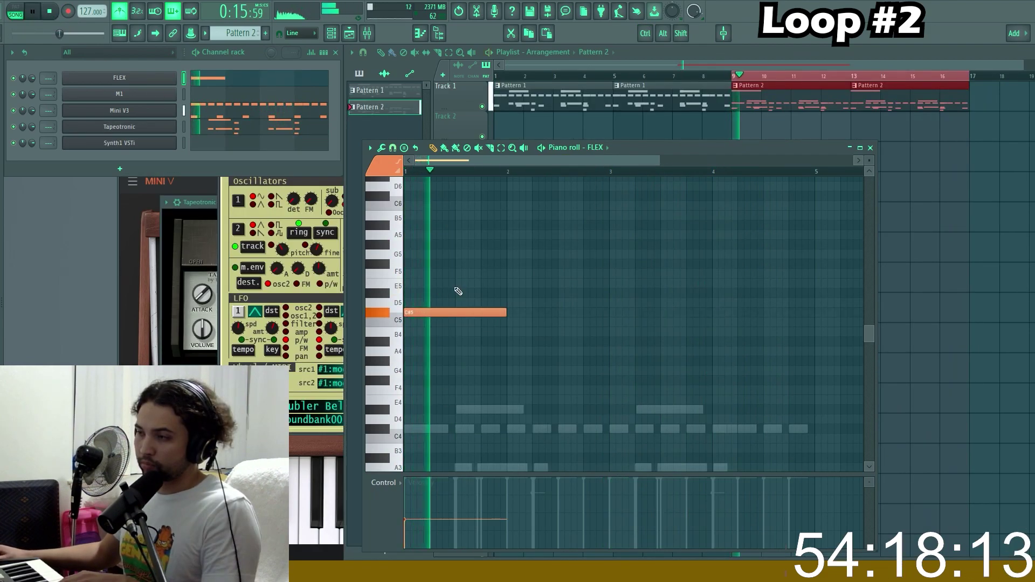
- Raise the first FLEX note's velocity slightly and add one-bar notes D#5, E5 and C#5 in bars 2, 3 and 4
drag(405, 518, 406, 511)
click(510, 302)
click(510, 171)
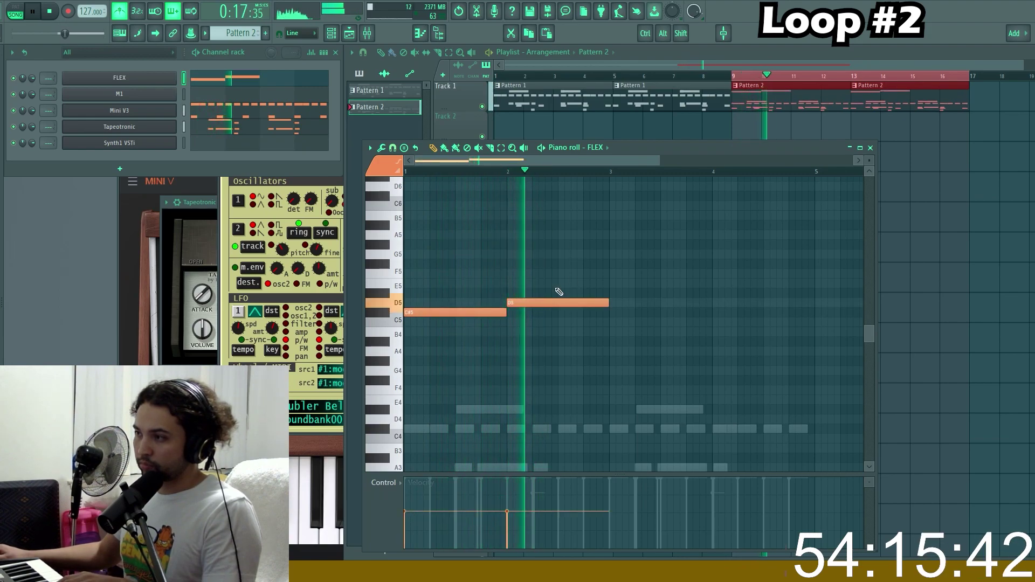
drag(538, 296, 537, 285)
click(617, 273)
drag(655, 282, 616, 262)
click(647, 289)
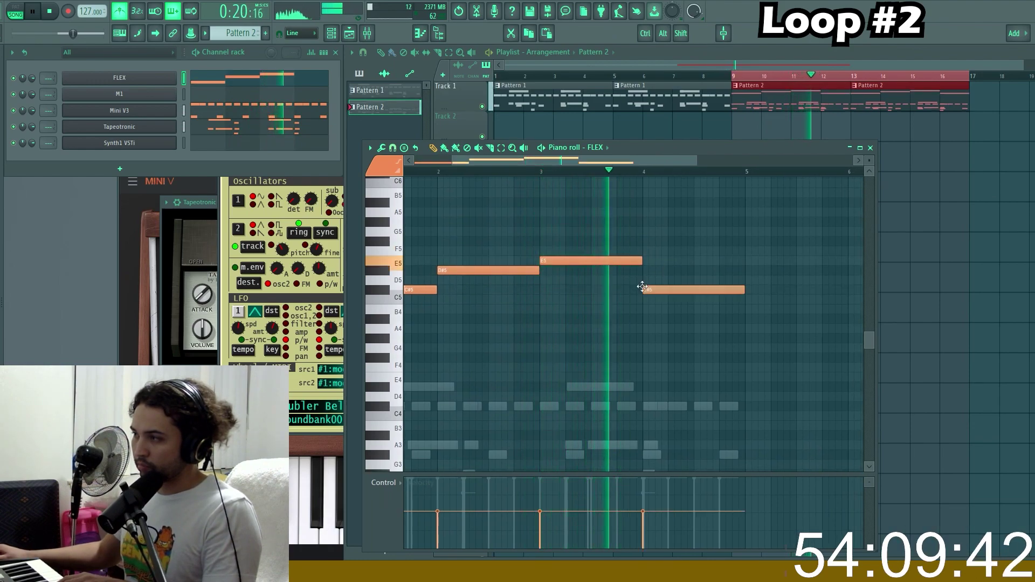
- Duplicate the four FLEX melody notes one octave lower and close the note editor
scroll(557, 337, down, 3)
drag(406, 363, 648, 235)
drag(427, 280, 414, 413)
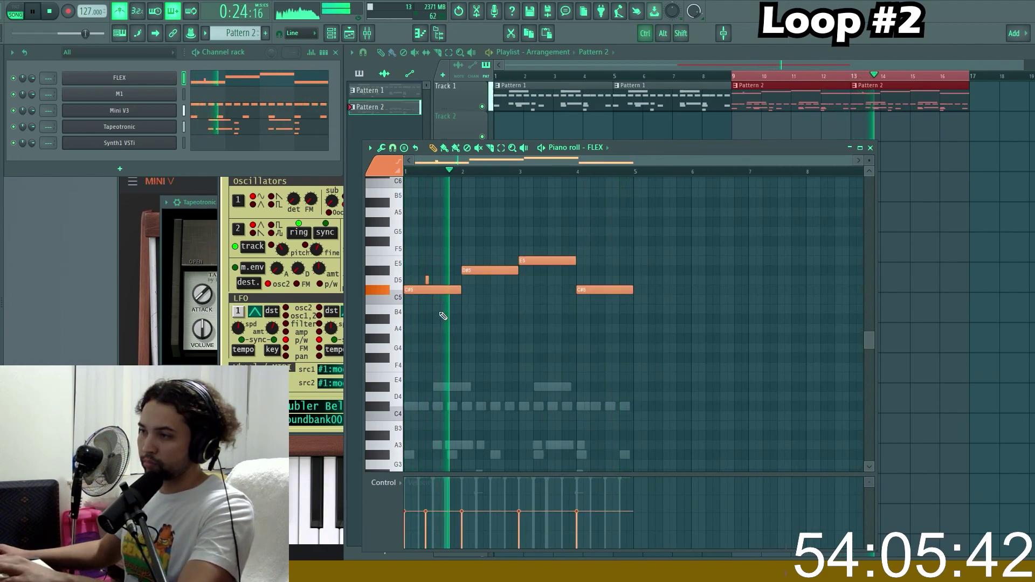
key(ctrl+z)
drag(418, 291, 395, 416)
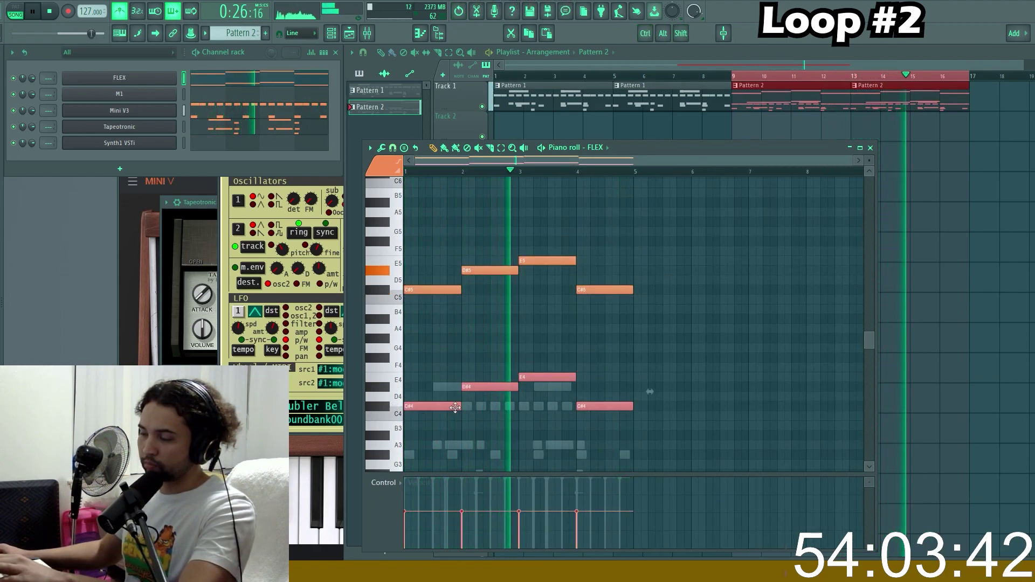
click(870, 148)
key(space)
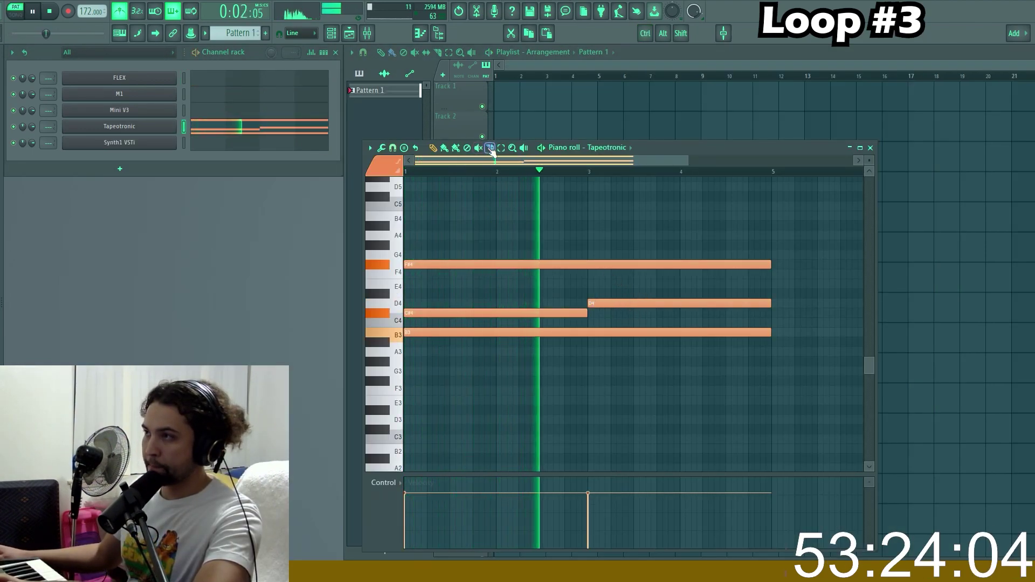
- Slice the held F#4 and B3 Tapeotronic notes at bar 3 and open the Tapeotronic instrument
key(c)
mouse_move(588, 244)
mouse_down()
mouse_move(585, 405)
mouse_move(593, 411)
mouse_move(586, 393)
mouse_up()
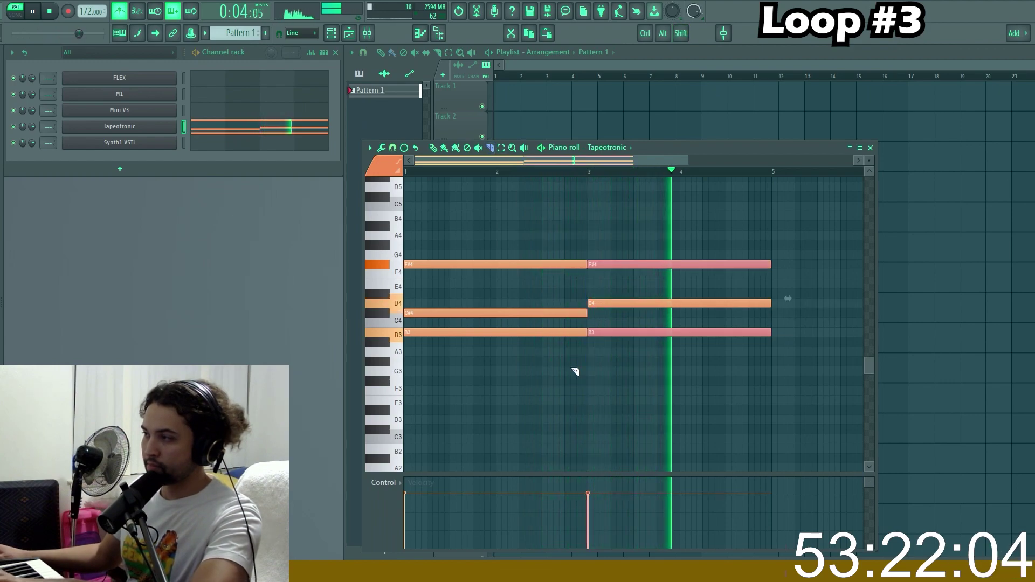
key(p)
click(153, 130)
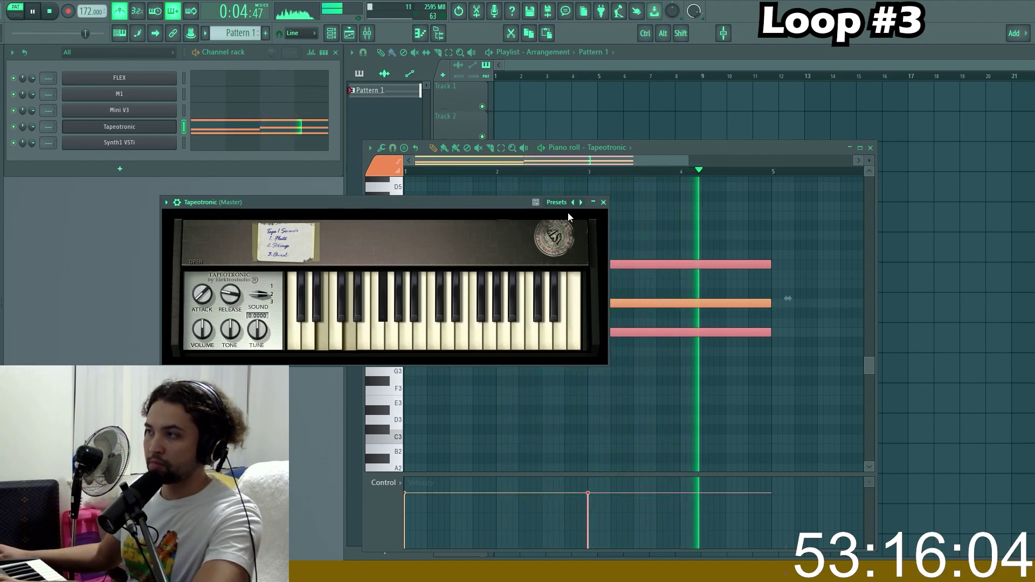
- Slice the Tapeotronic chord notes at bar 2, halfway through bar 2, and in the second chord at bar 4
drag(504, 238, 512, 356)
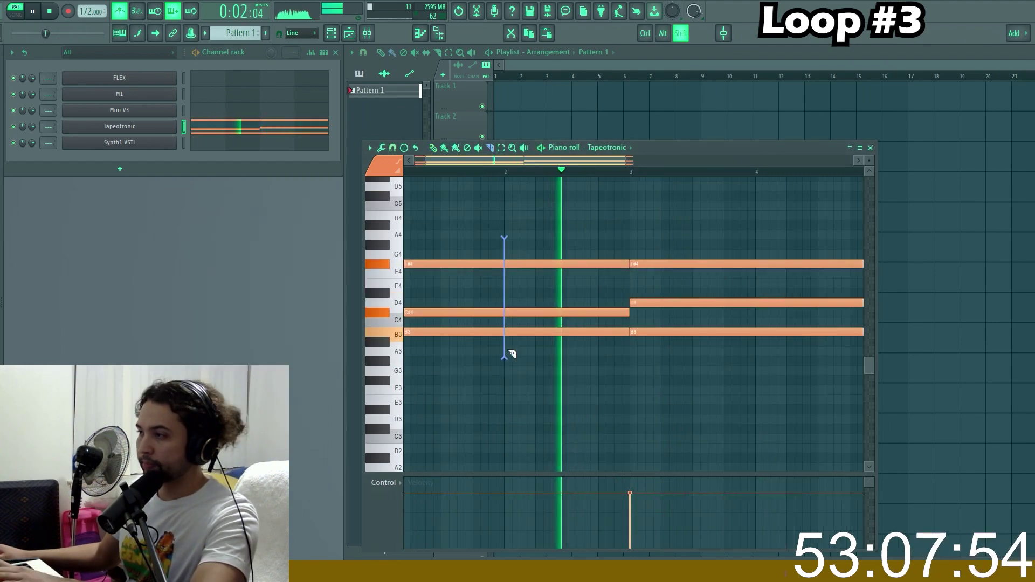
drag(570, 246, 575, 355)
scroll(575, 354, down, 1)
scroll(672, 362, down, 1)
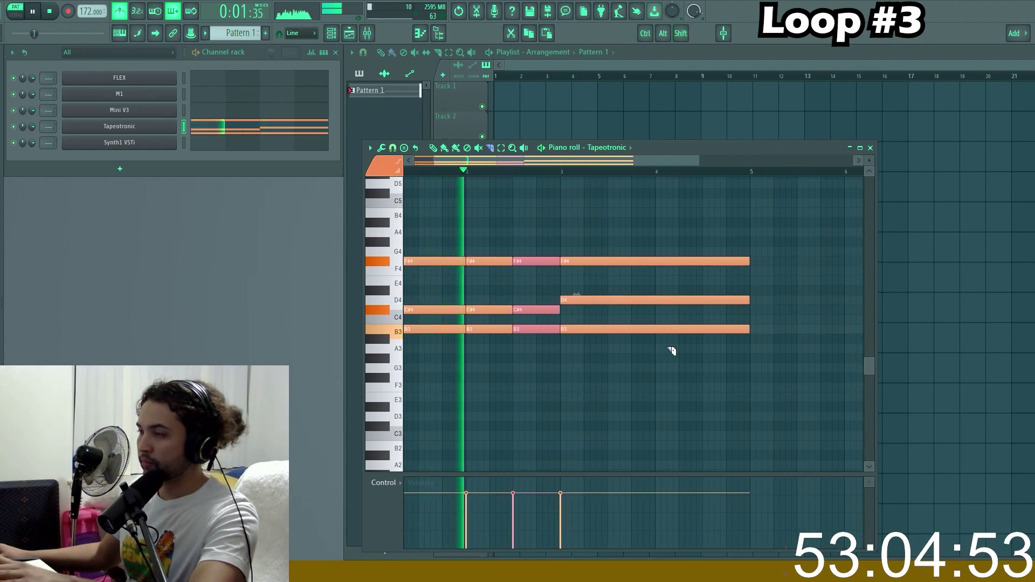
drag(663, 224, 709, 346)
click(550, 180)
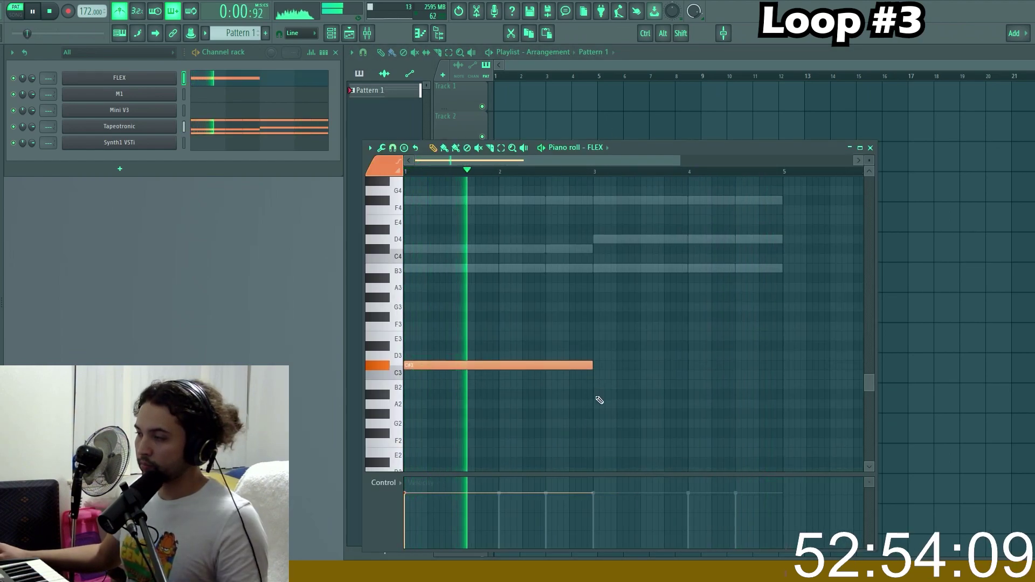
- Add a half-bar A#2 FLEX note at bar 3 followed by B2 held to bar 5, and close the note editor
click(598, 396)
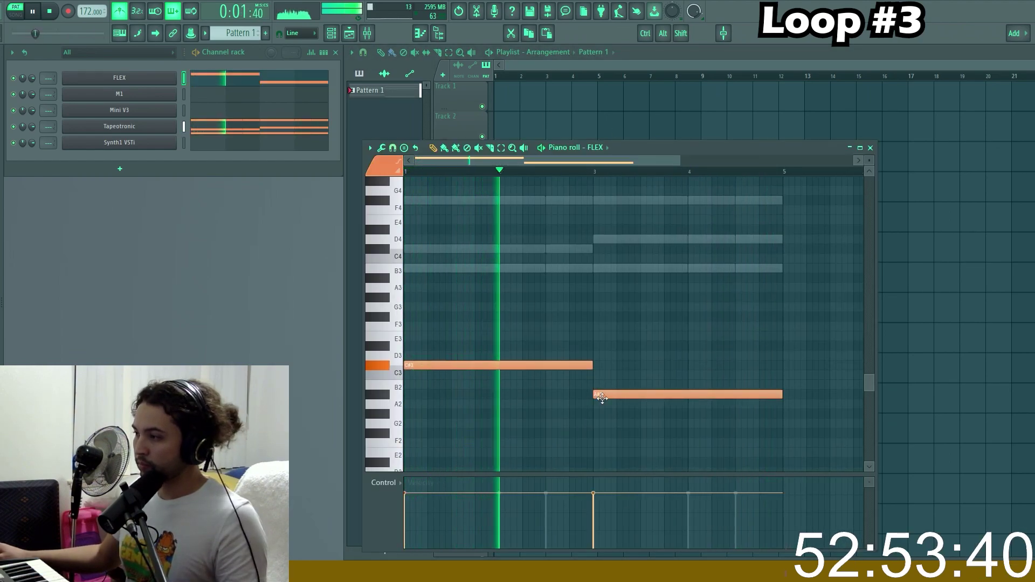
drag(653, 395, 655, 382)
drag(755, 383, 782, 384)
click(649, 384)
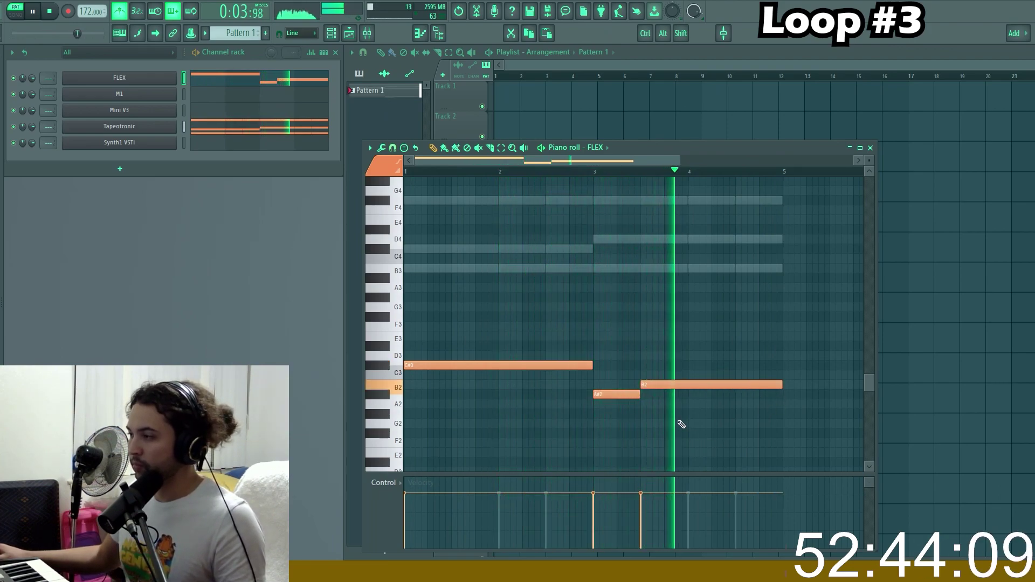
click(870, 147)
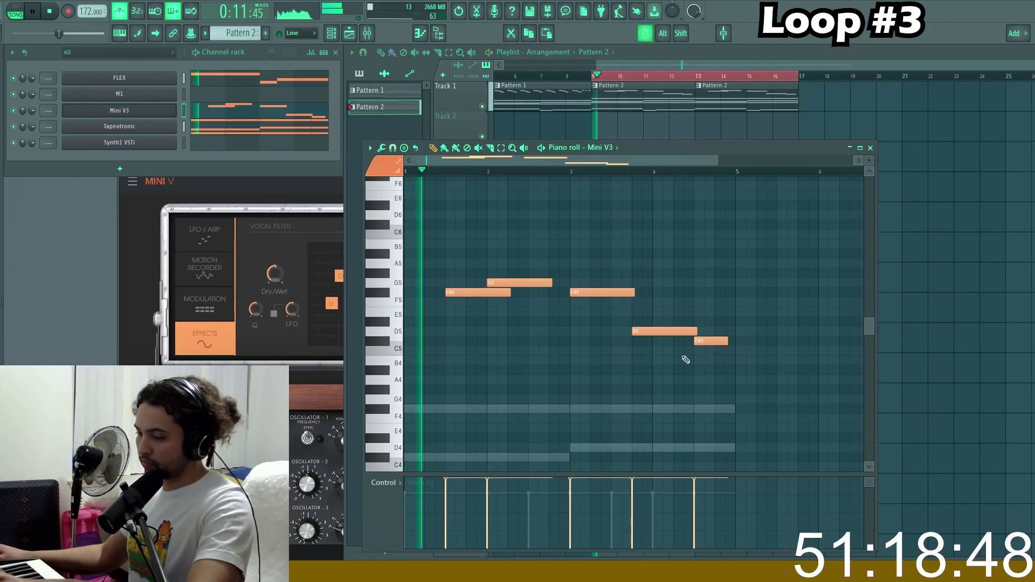
- Turn on the metronome and start recording the Acoustic Bass 2 part in Pattern 1
click(119, 12)
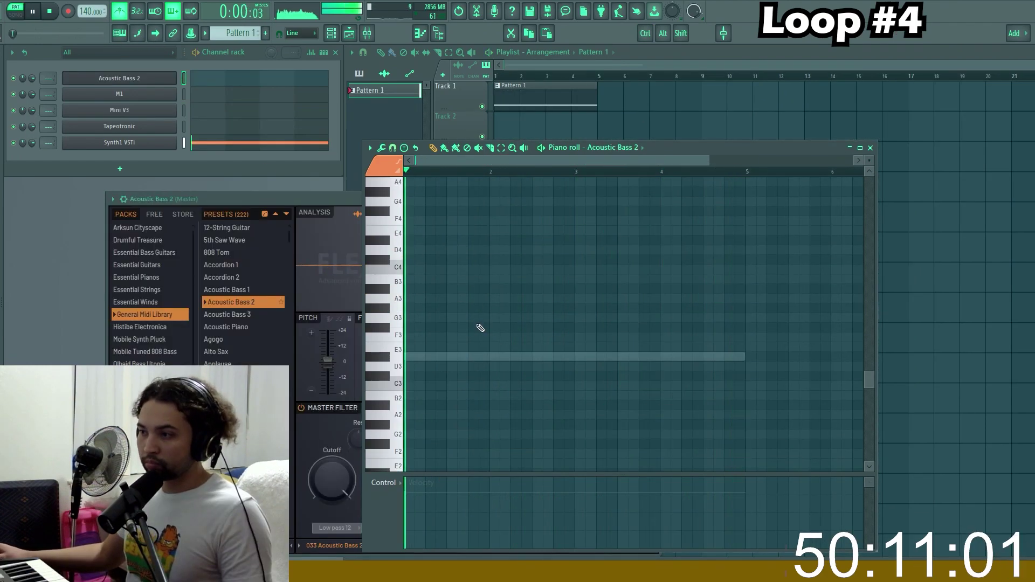
scroll(481, 328, up, 1)
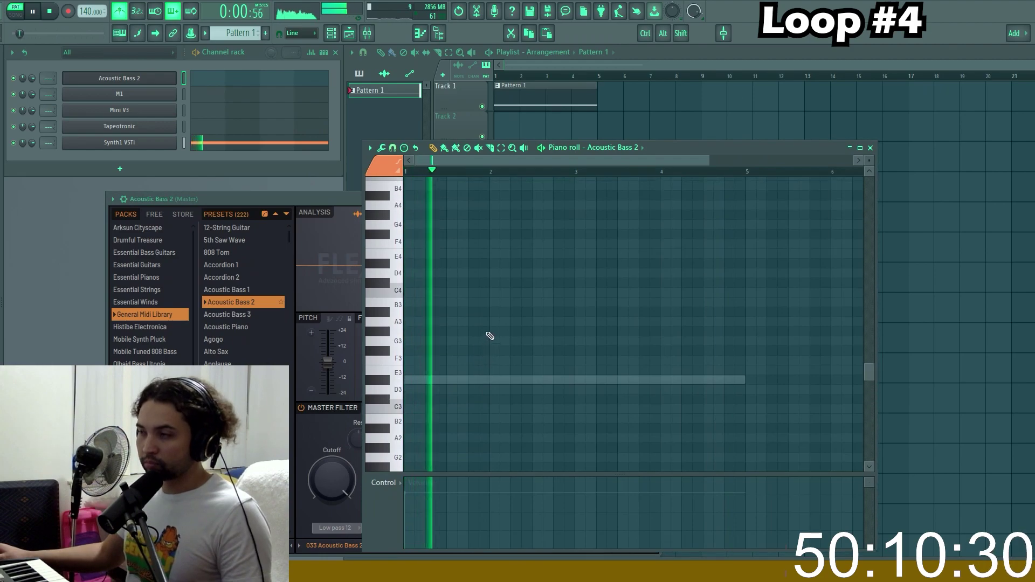
click(69, 13)
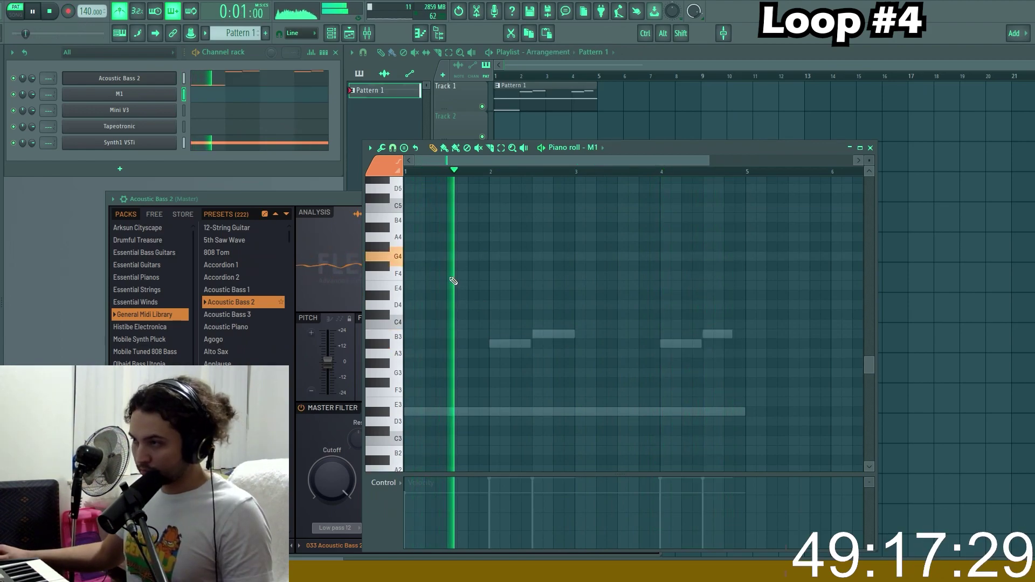
- Add an M1 note G4 starting halfway through bar 1 and extend it to the start of bar 3
click(450, 254)
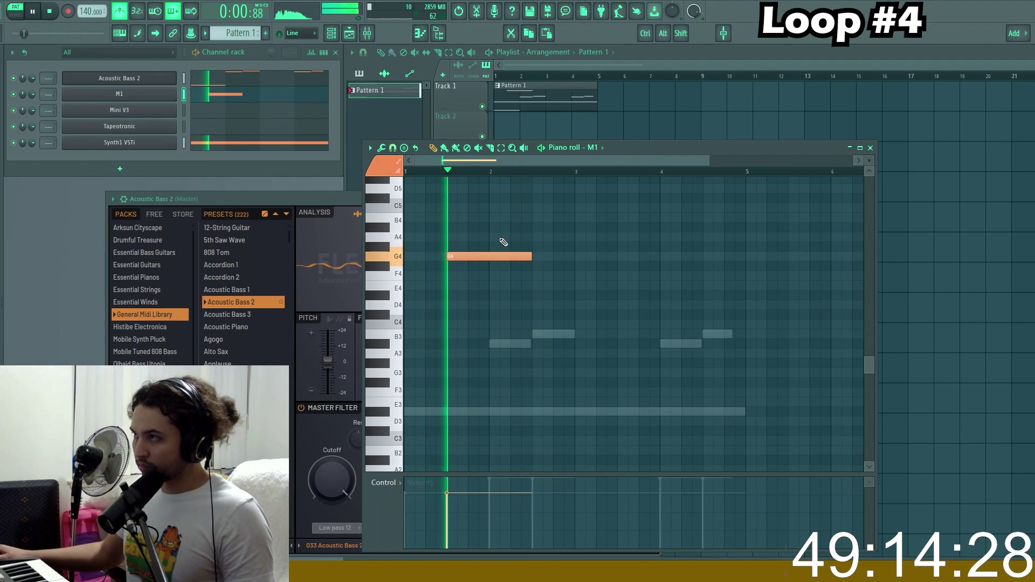
drag(527, 256, 576, 256)
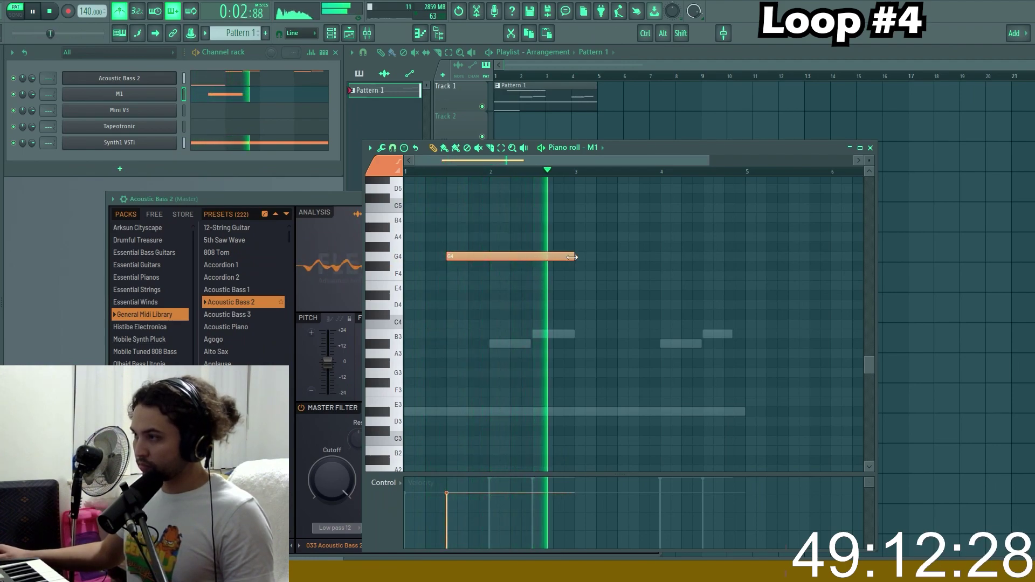
- Repeat Pattern 1 at bar 5, turn the clips from bar 9 into a unique Pattern 2 and loop bars 9 to 13
click(619, 114)
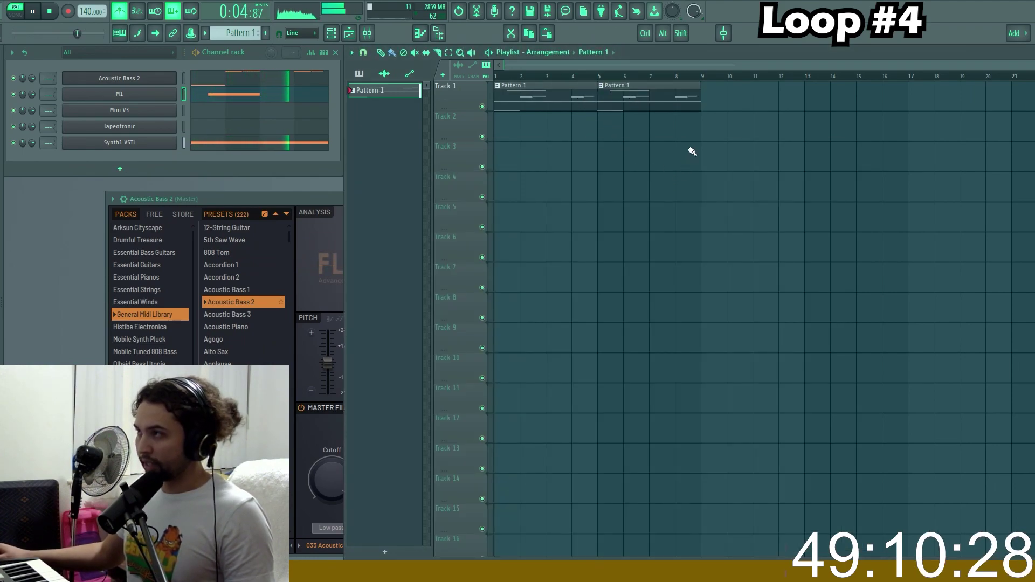
click(707, 89)
click(729, 156)
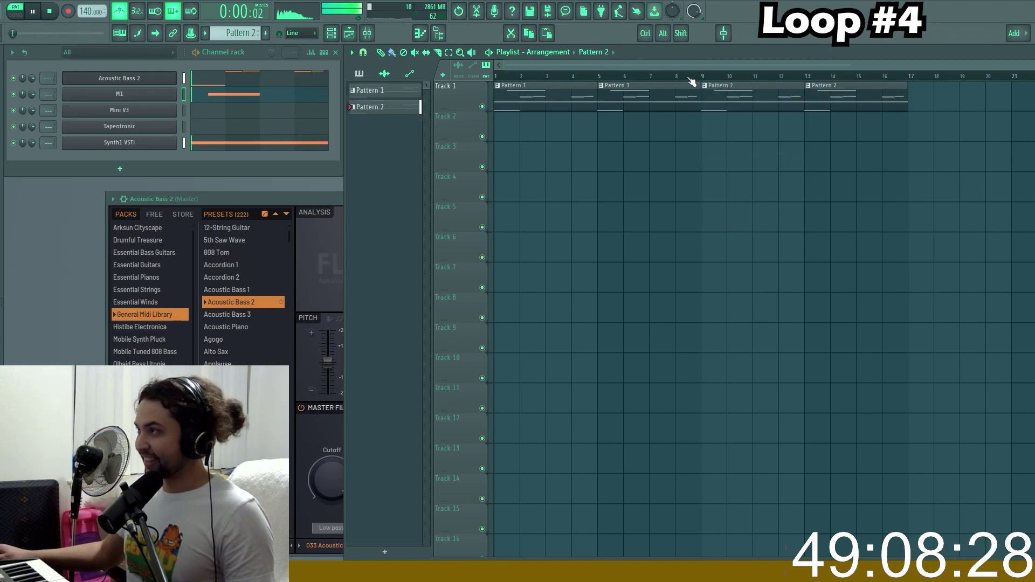
drag(701, 78, 809, 168)
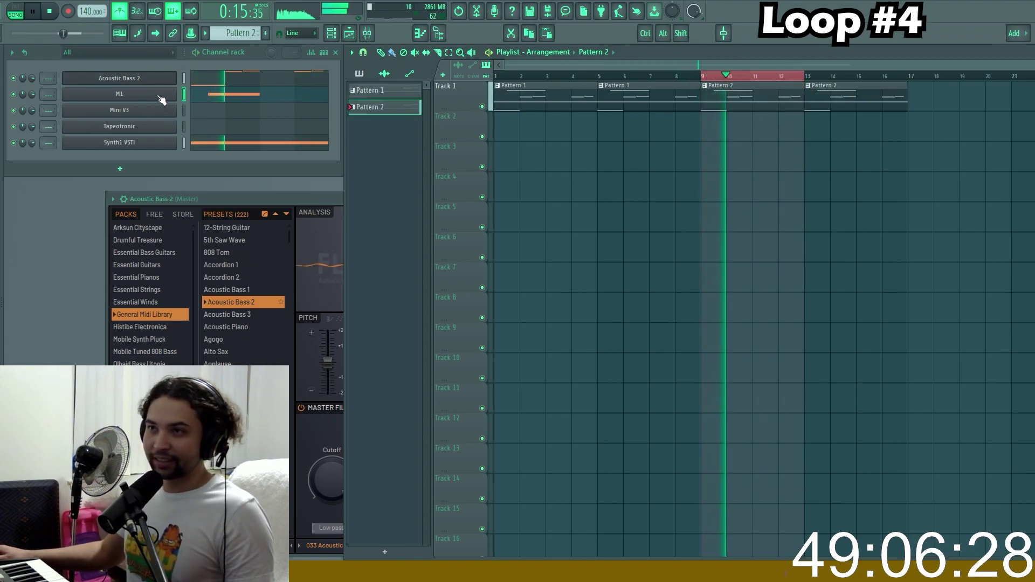
- Rework the M1 melody in Pattern 2 with G4 ending at bar 2, F#4 through bar 2 and D#4 through bar 4
click(235, 99)
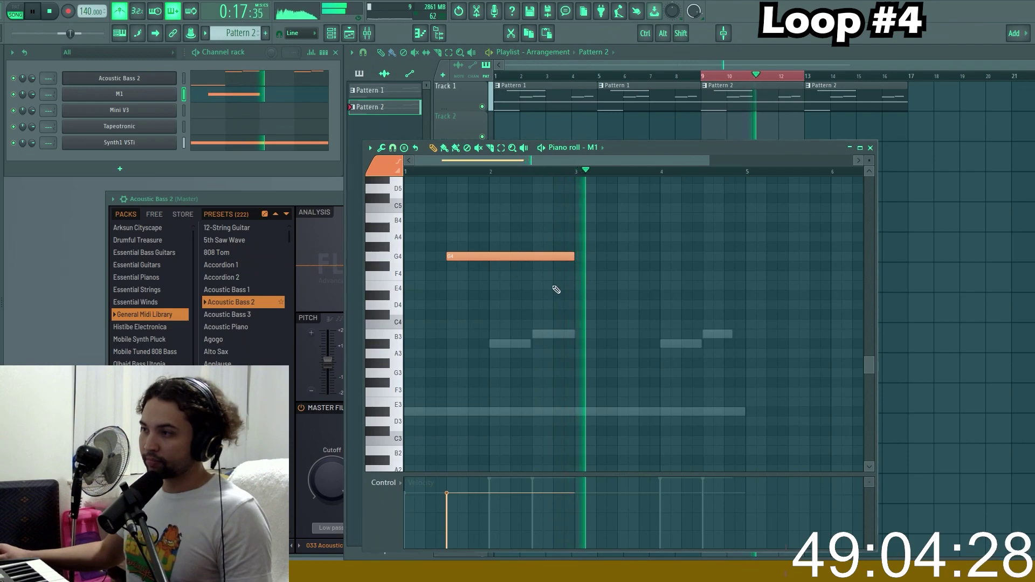
click(662, 325)
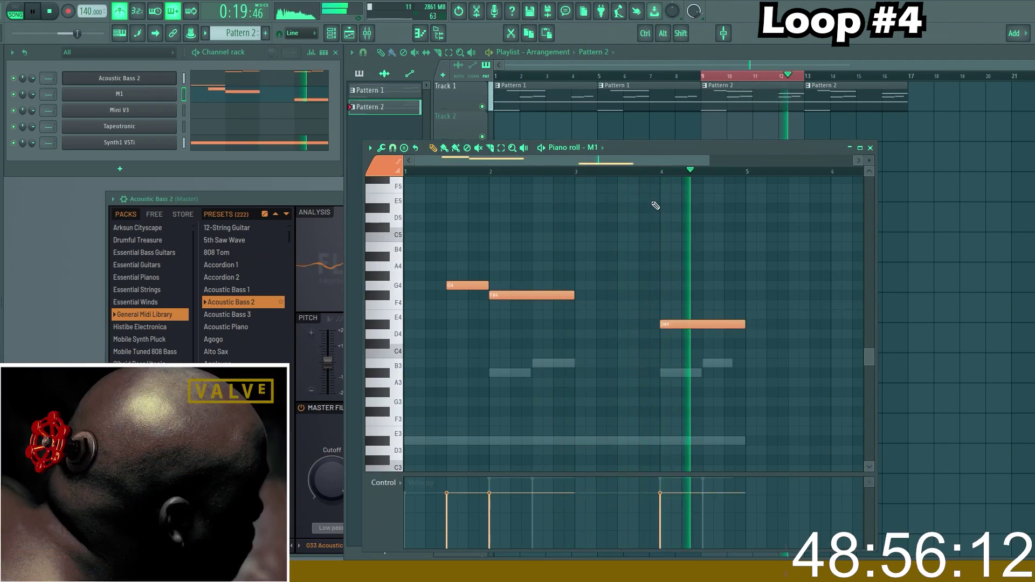
click(661, 172)
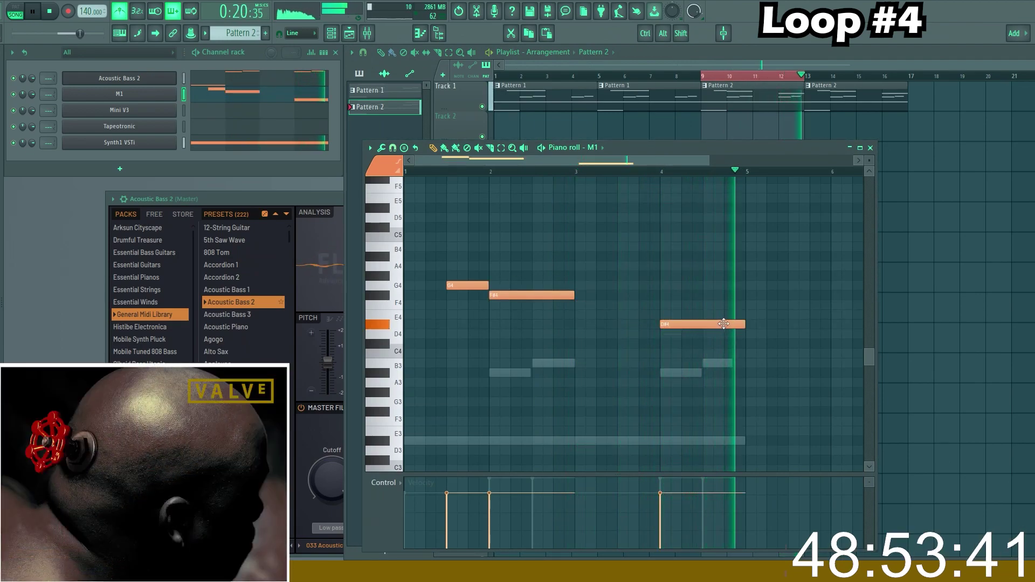
scroll(602, 327, down, 1)
scroll(427, 340, up, 3)
scroll(586, 310, down, 1)
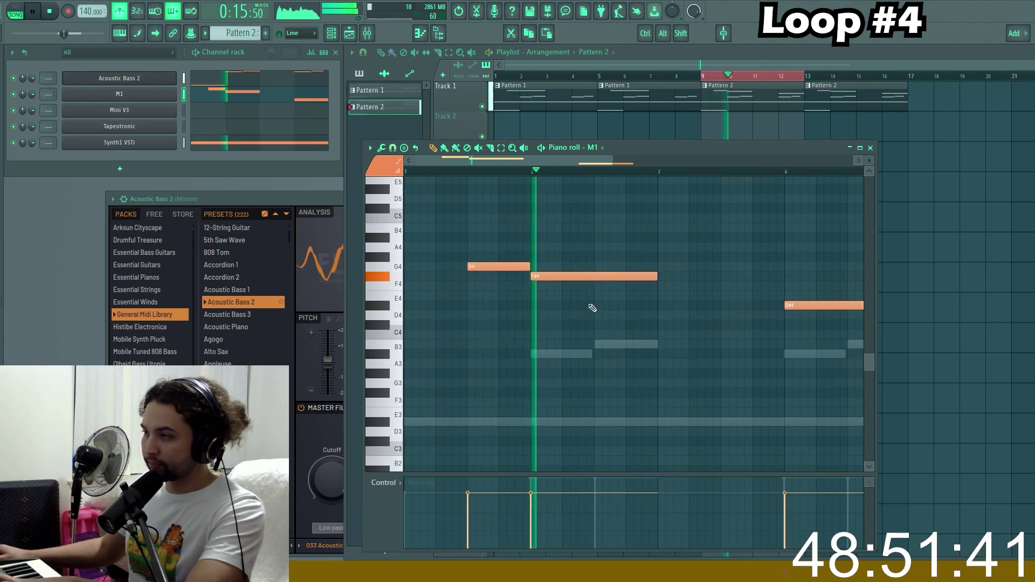
- Replace the M1 melody in Pattern 2 with groups of three short D#4 notes repeated every half bar across four bars
right_click(539, 276)
right_click(512, 267)
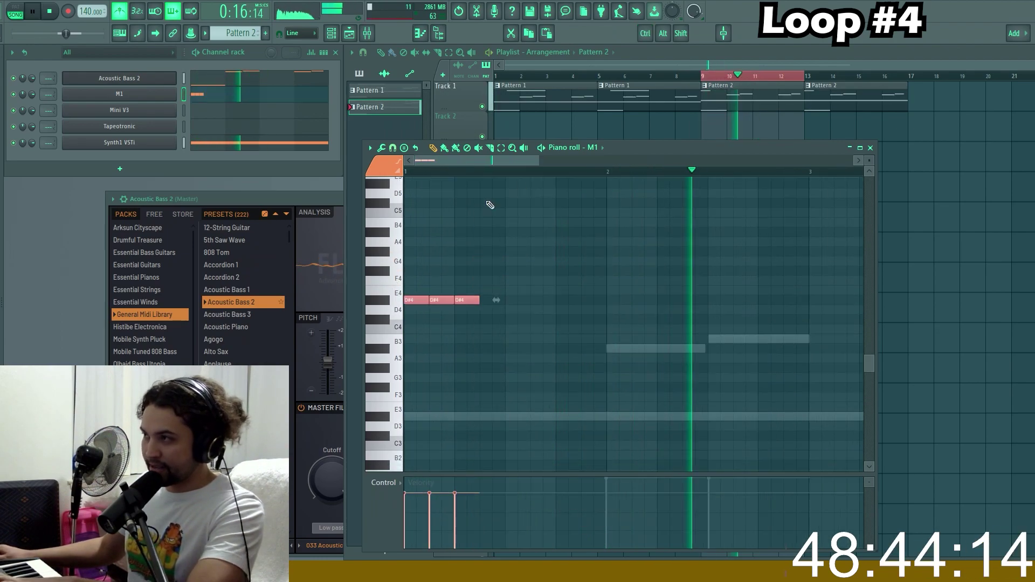
shift+drag(418, 299, 531, 299)
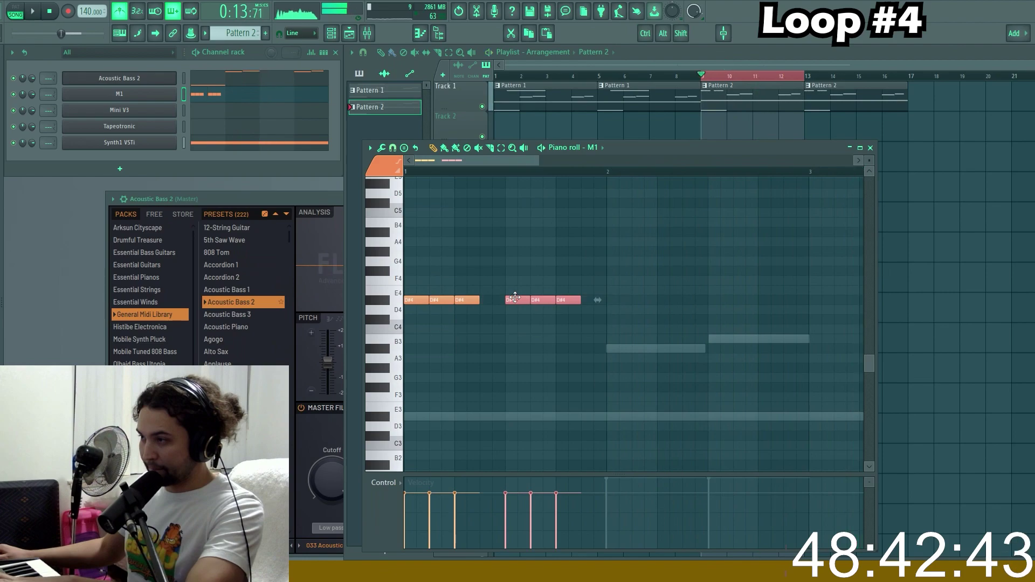
scroll(526, 194, down, 2)
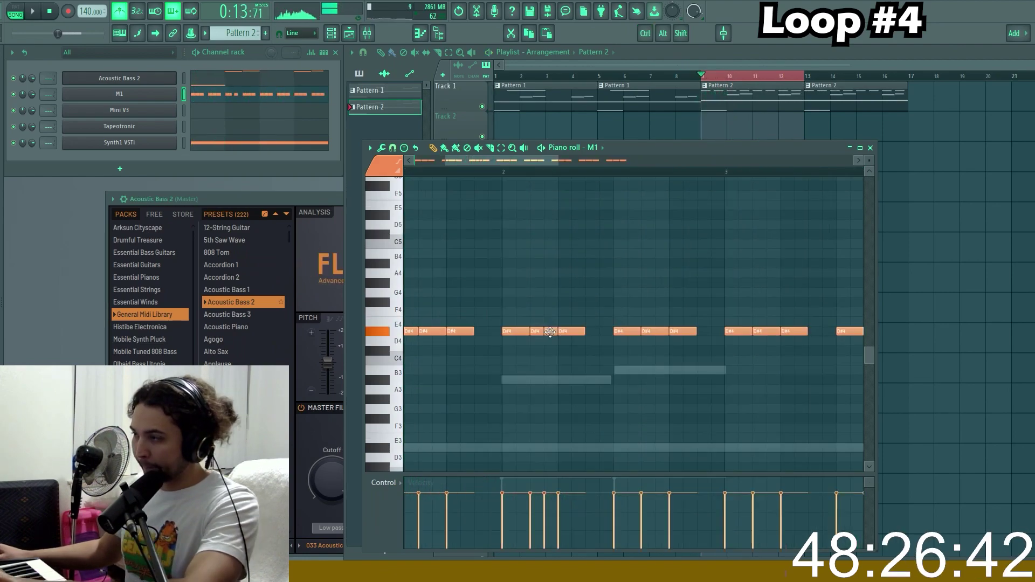
scroll(509, 286, down, 3)
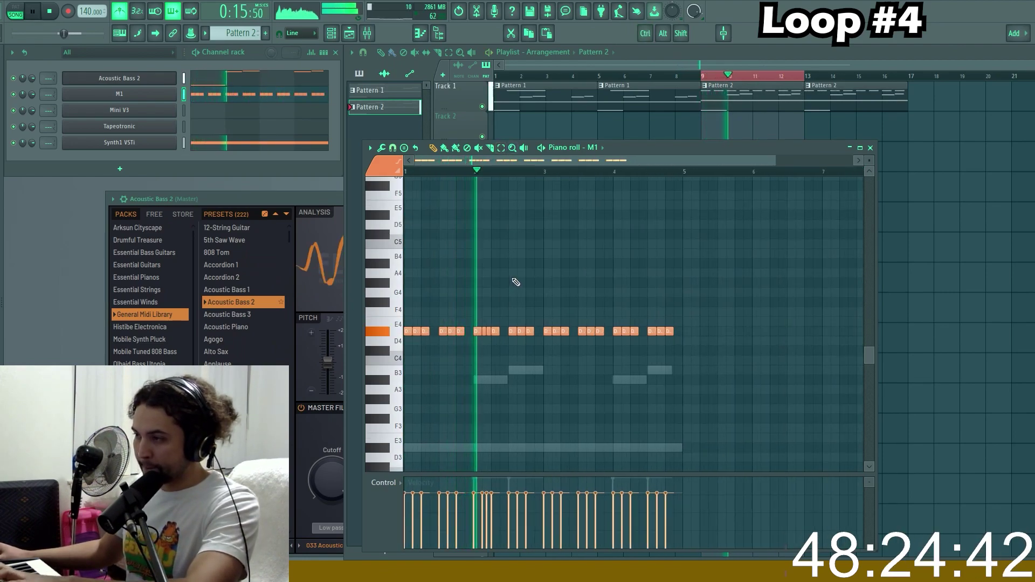
key(space)
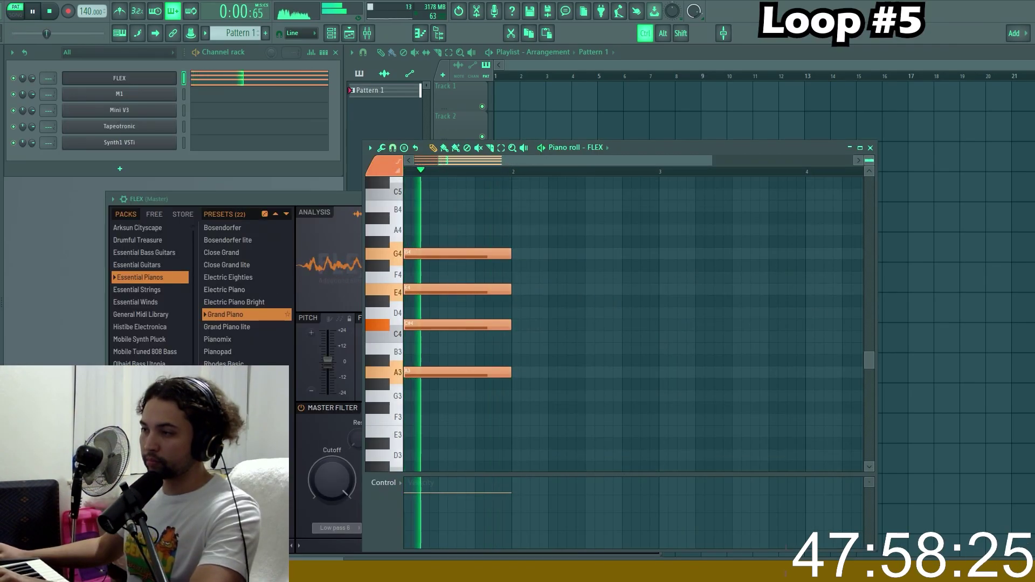
- Open the FLEX instrument with its channel settings, load the Clarinets Sustain preset and close its window
key(space)
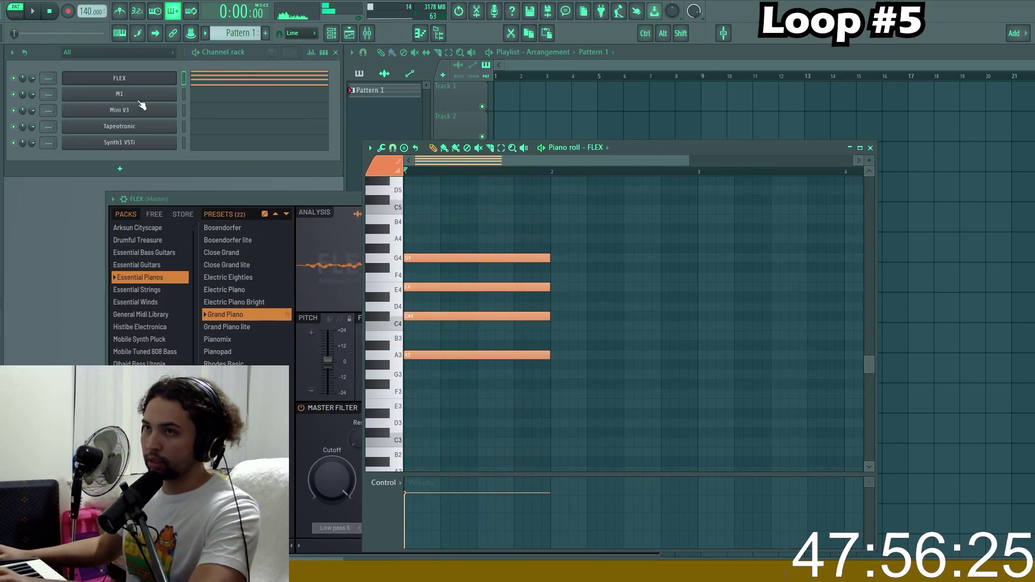
click(139, 79)
click(139, 80)
click(126, 200)
click(145, 218)
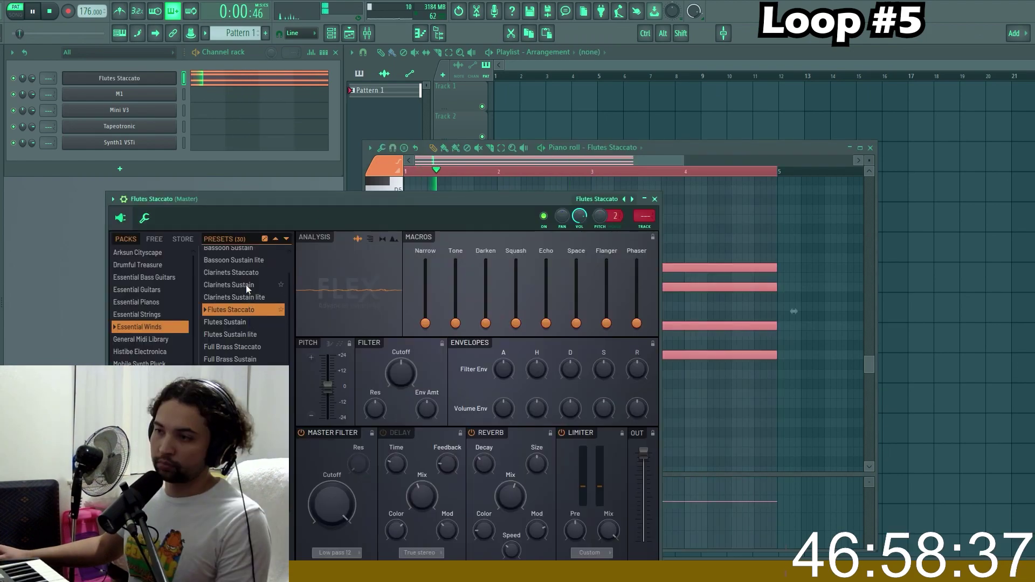
click(245, 285)
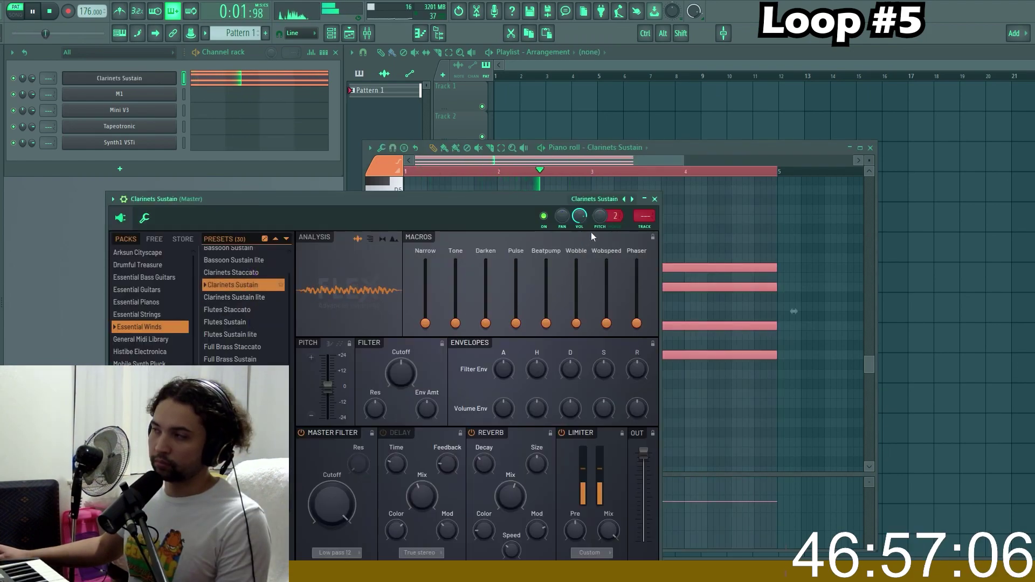
click(655, 199)
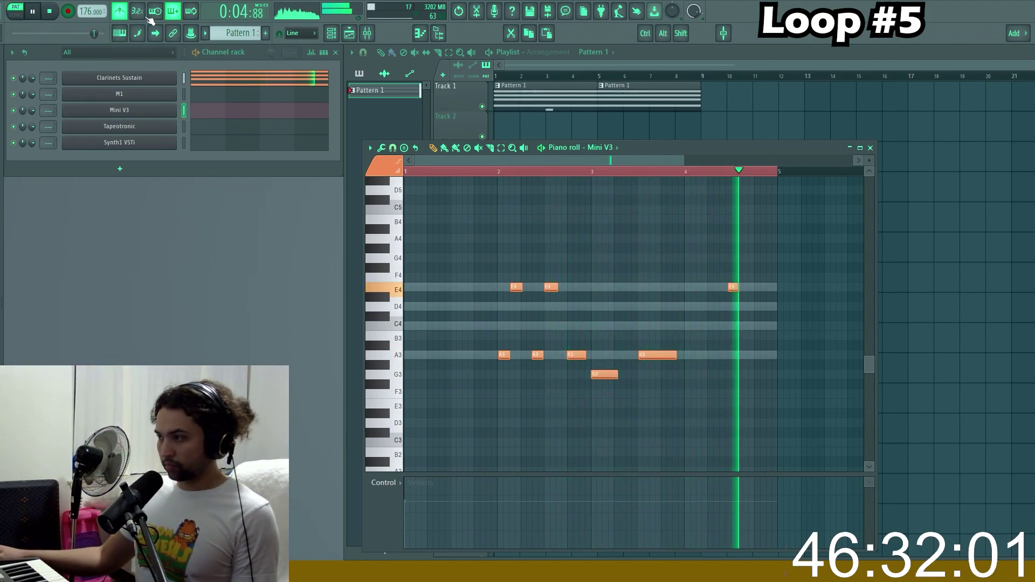
- Stop the transport after the Mini V3 takes in Pattern 1 and Pattern 2
click(53, 12)
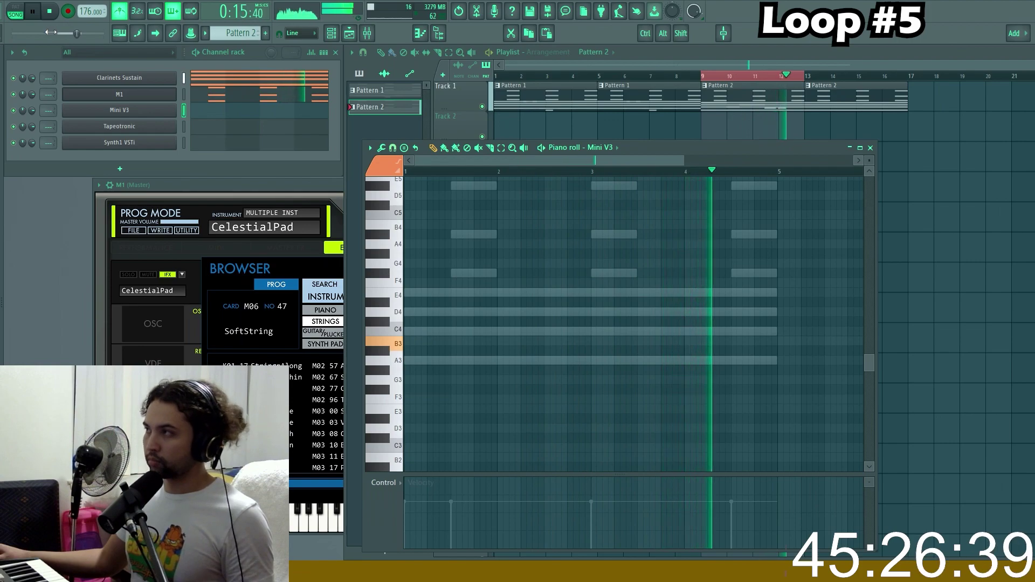
click(45, 10)
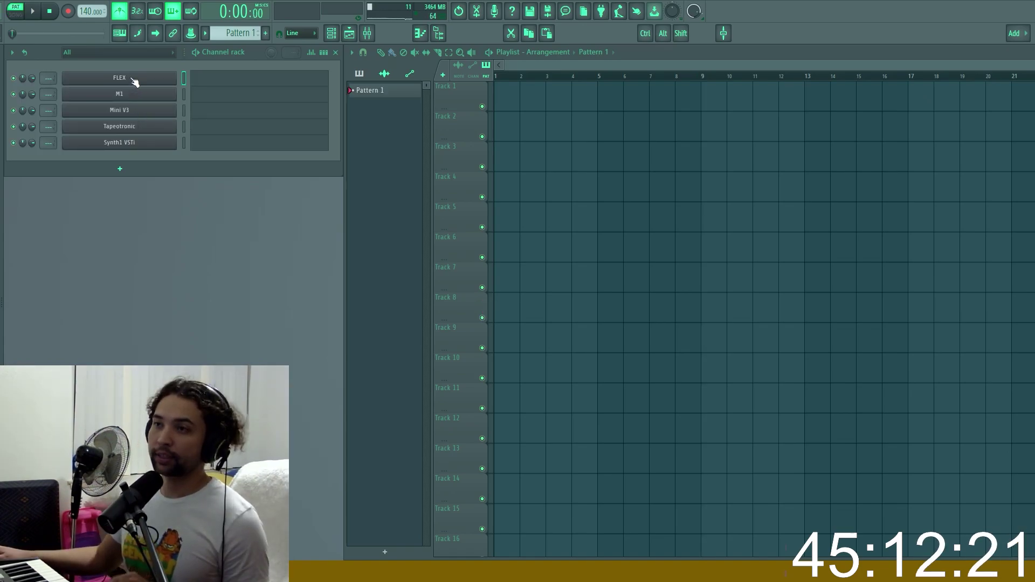
- Open the M1 program browser and filter the sounds by Synth Lead
click(125, 95)
click(393, 222)
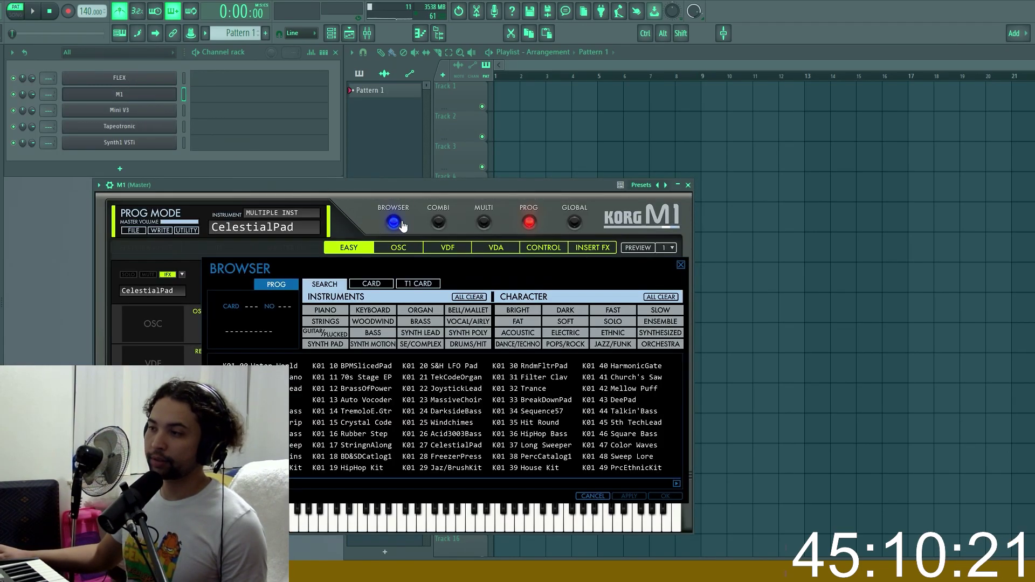
click(432, 333)
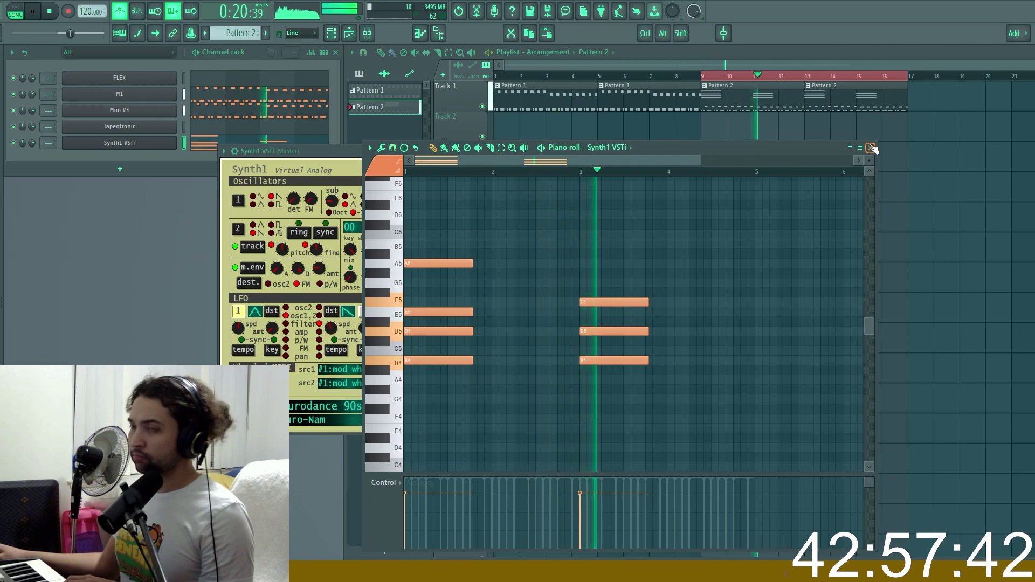
- Close the Synth1 notes, open the seventh loop's project file and bring up the Tapeotronic note editor
click(871, 147)
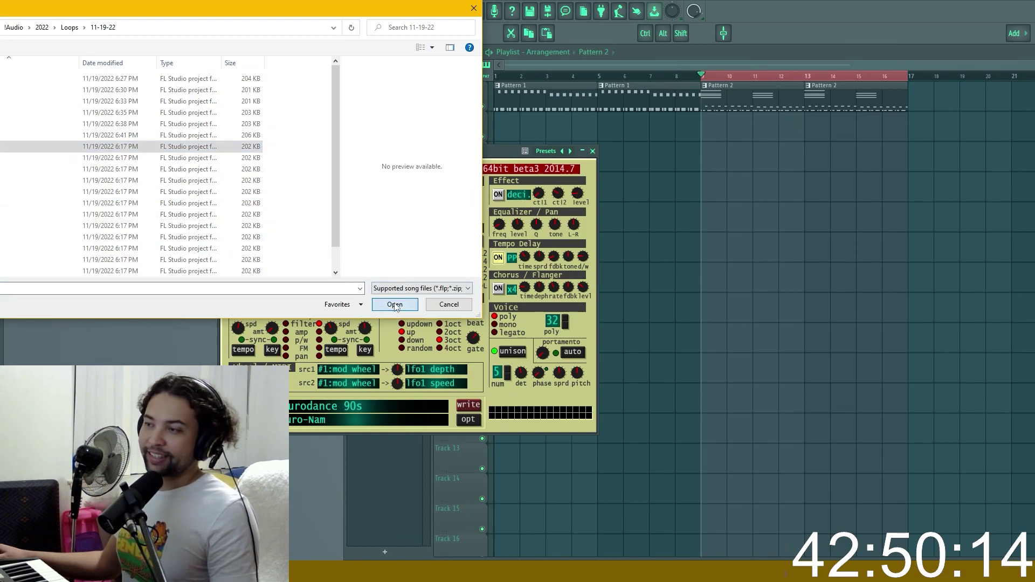
click(395, 305)
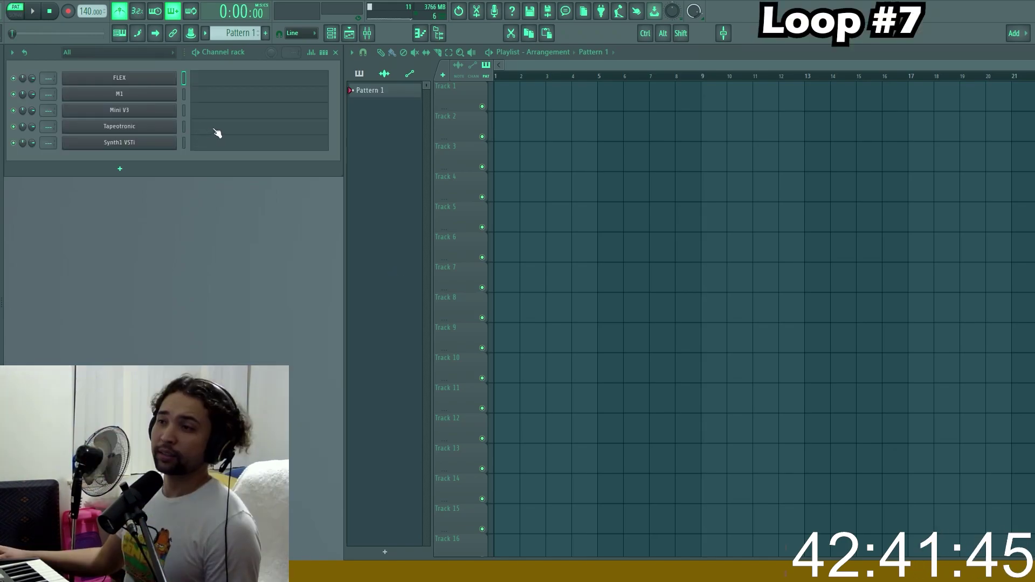
click(216, 128)
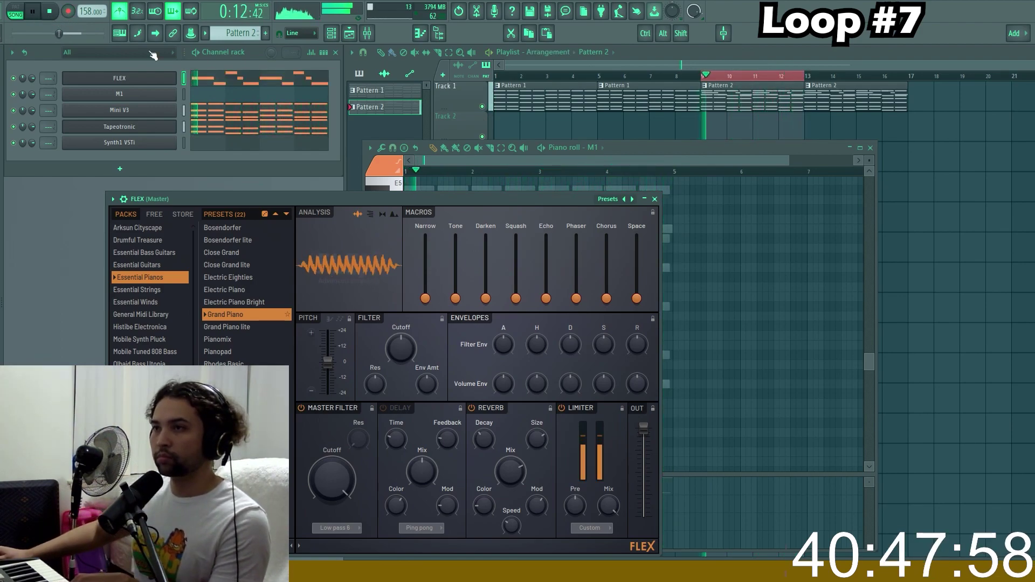
- Open the FLEX melody in Pattern 2 and lower the note late in bar 2 by one semitone
click(232, 77)
scroll(520, 268, up, 2)
drag(525, 230, 525, 240)
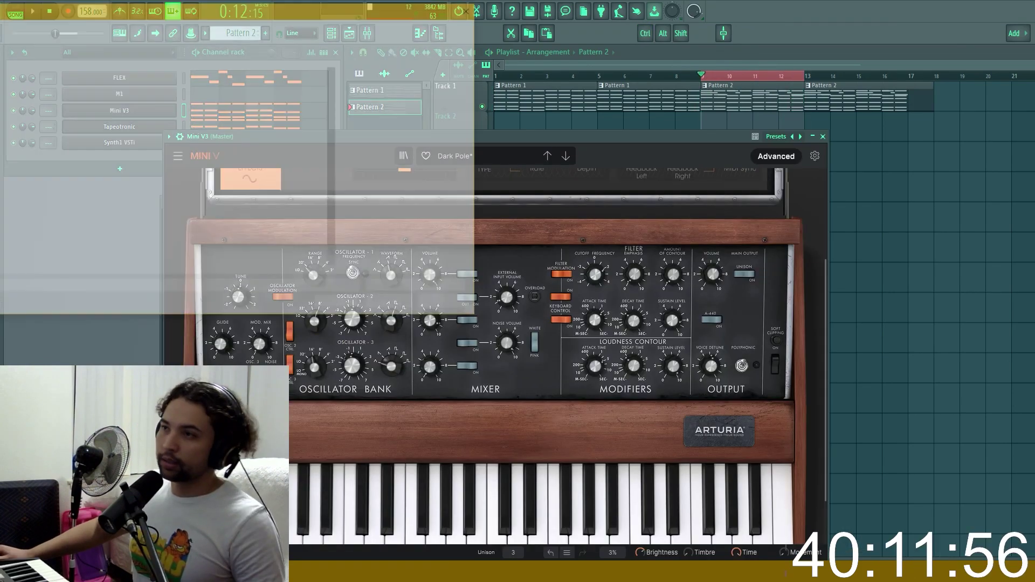
- Switch to the eighth loop's project, set its tempo to 167 BPM and open the Mini V3 note editor
click(189, 157)
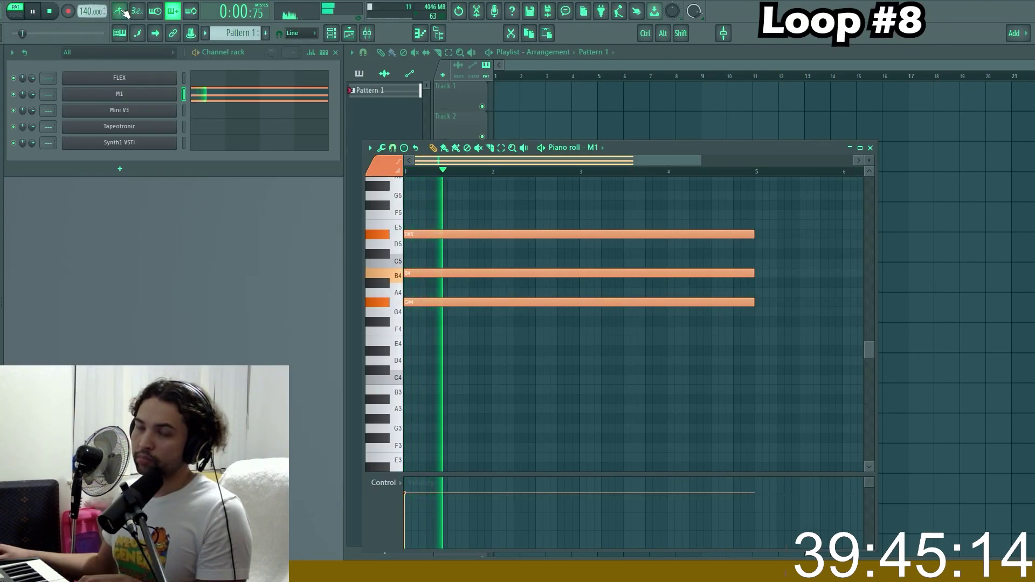
scroll(82, 11, up, 20)
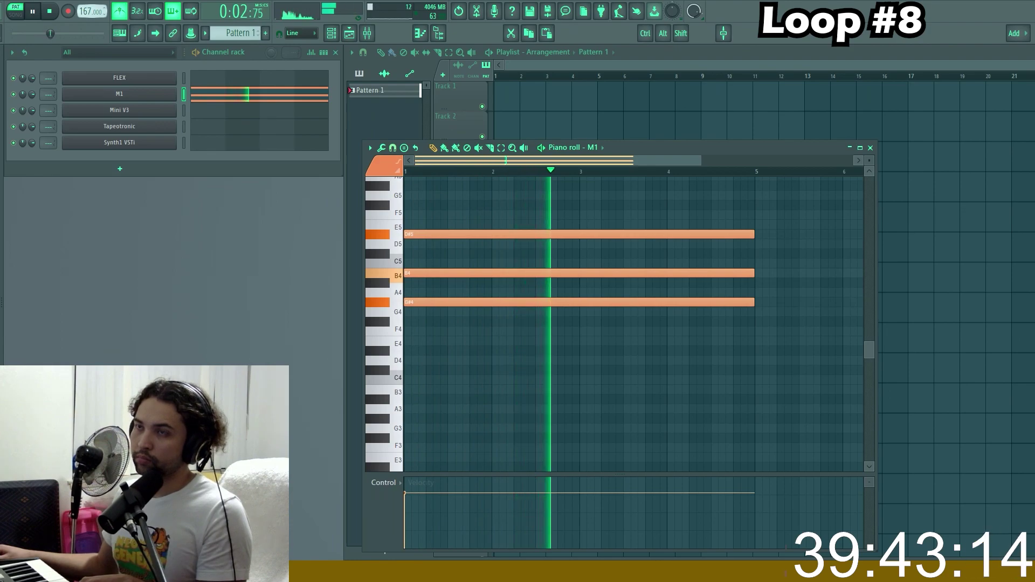
click(216, 115)
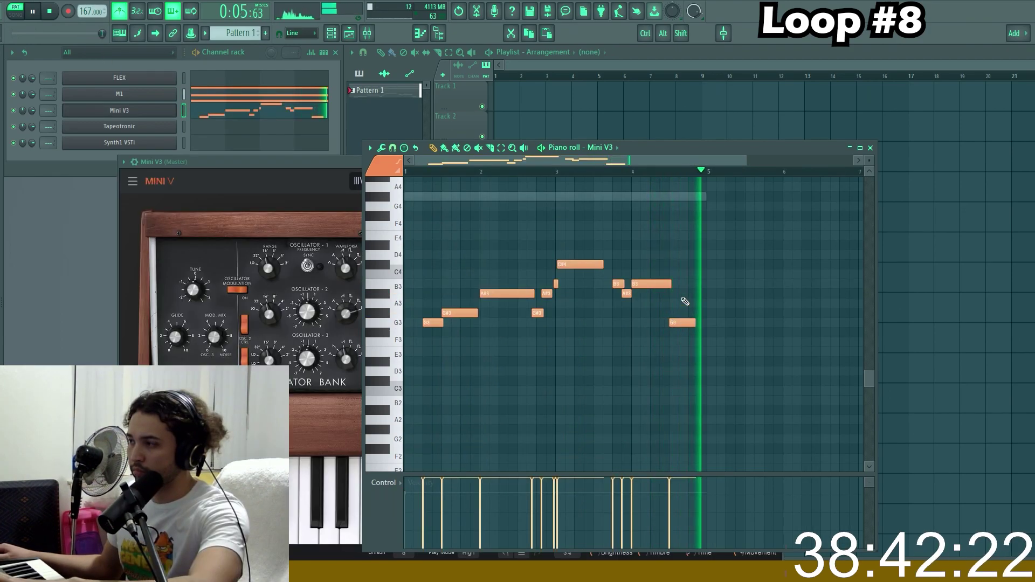
- Place Pattern 1 in the playlist from bar 1 to bar 9 and make the clip at bar 9 a unique Pattern 2
click(601, 138)
click(517, 100)
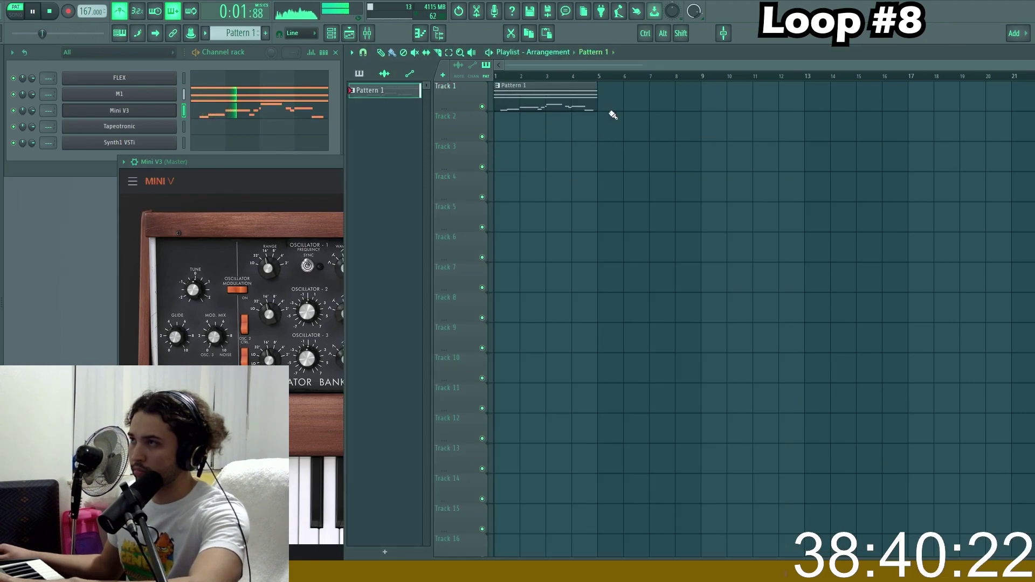
click(709, 86)
click(729, 157)
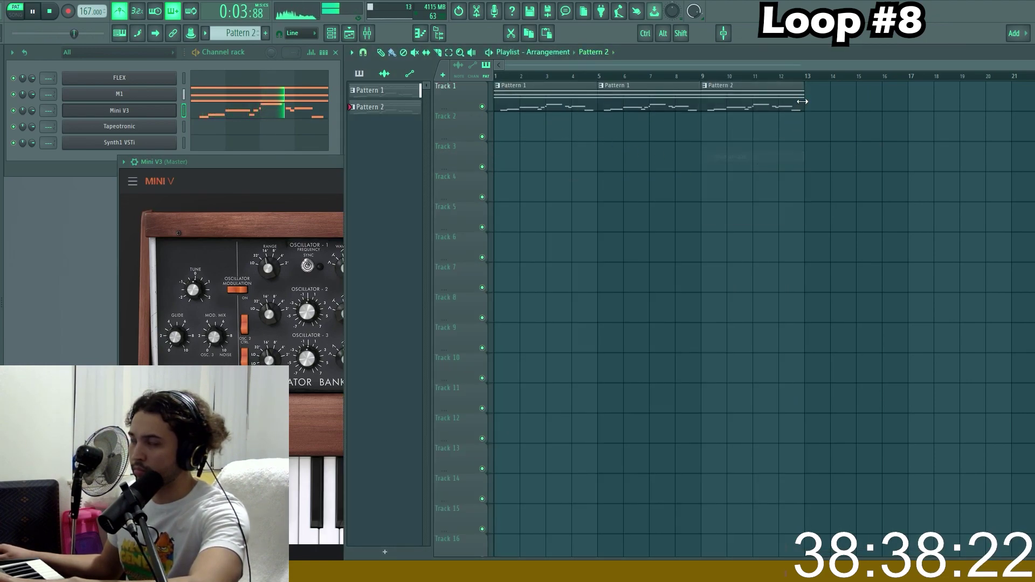
- Loop bars 9 to 13 of the song and open the Mini V3 part of Pattern 2 for editing
double_click(707, 78)
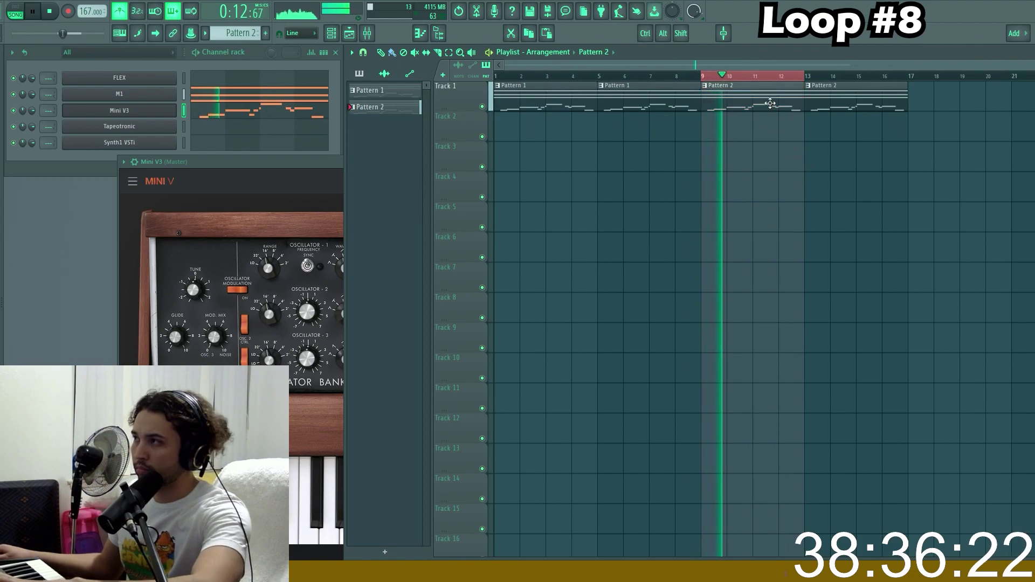
right_click(174, 111)
click(295, 110)
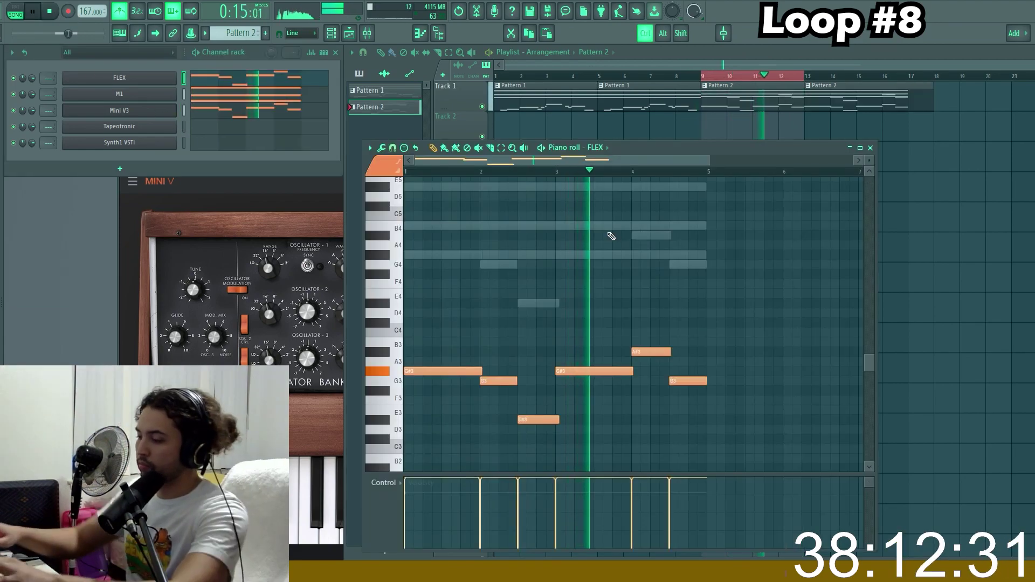
- Transpose the FLEX bass notes in Pattern 2 down one octave and select the range from bar 1 to bar 5
key(ctrl+Down)
scroll(611, 236, down, 3)
scroll(581, 314, down, 1)
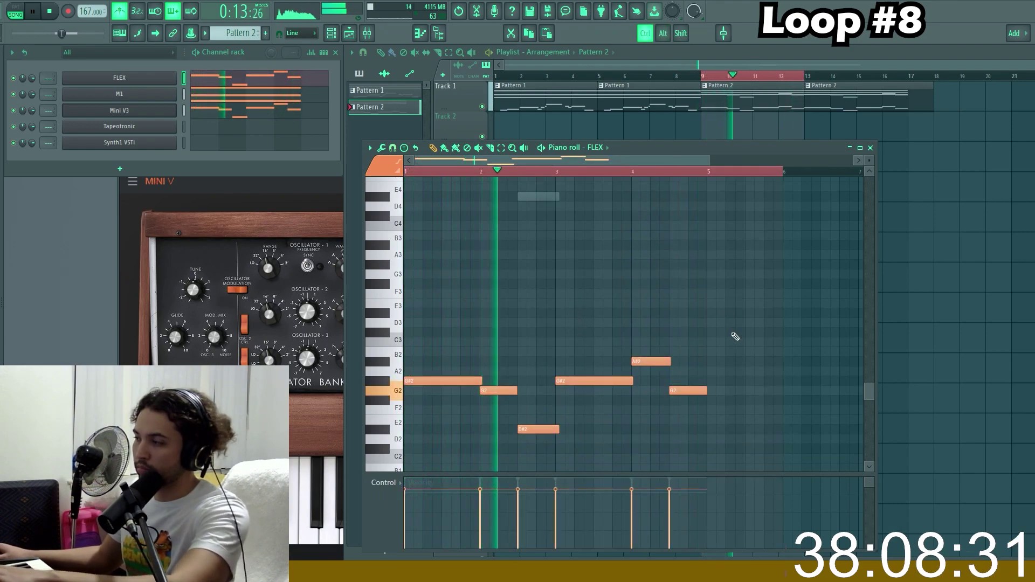
drag(782, 172, 708, 173)
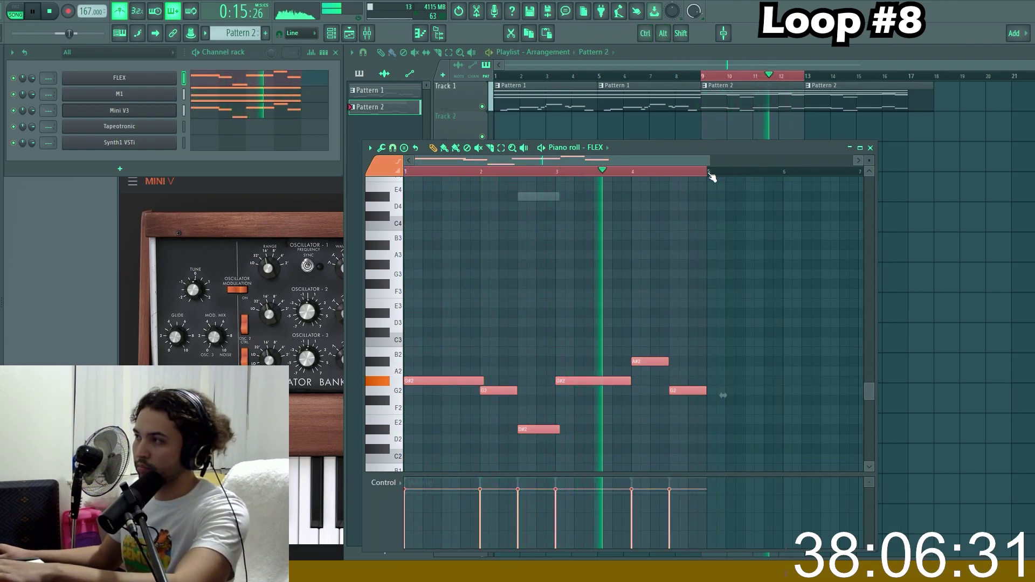
- Open the Mini V3 notes of Pattern 2 and view the upper register
click(285, 114)
scroll(725, 295, up, 3)
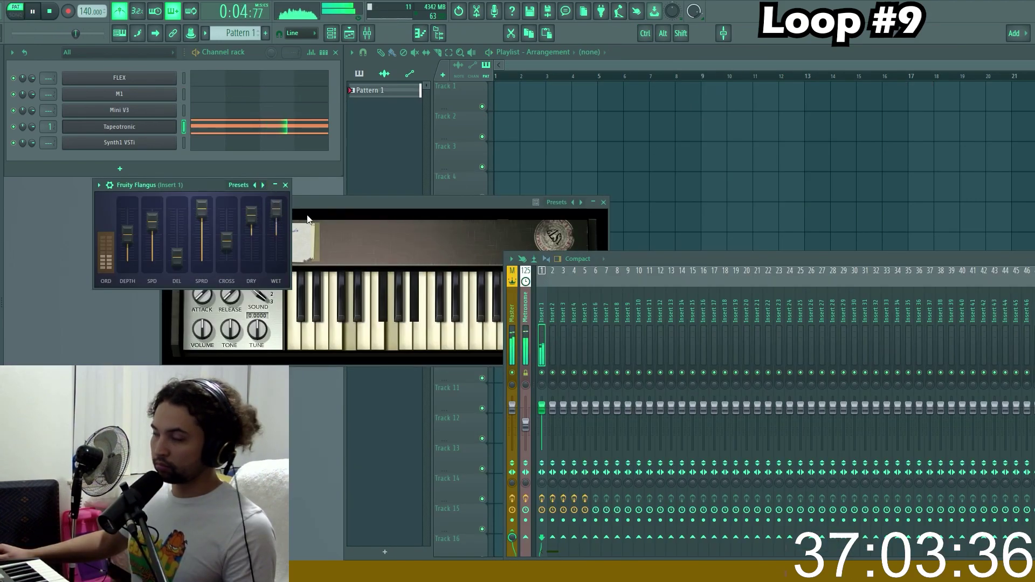
- Close the Fruity Flangus effect window of Tapeotronic's mixer insert
key(Escape)
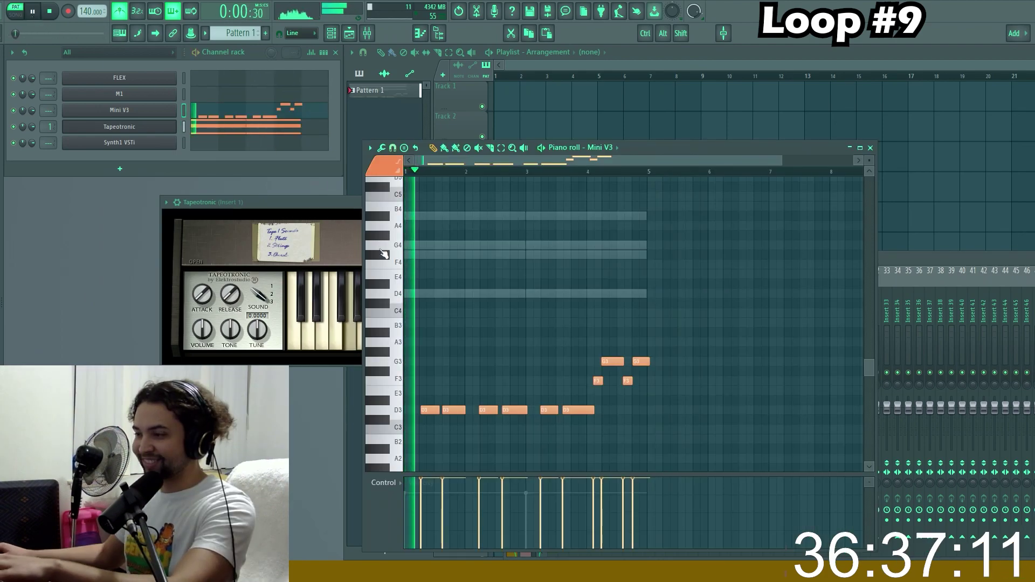
ctrl+scroll(504, 323, up, 2)
scroll(826, 273, down, 2)
drag(671, 287, 570, 283)
drag(762, 304, 756, 304)
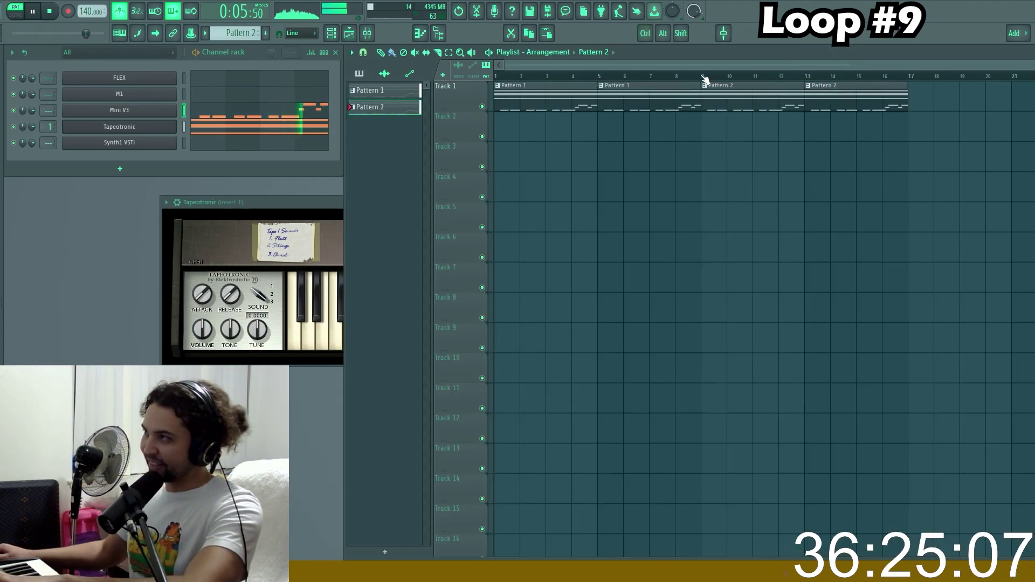
- Loop bars 9 to 17 of the song and open the Mini V3 notes of Pattern 2 for editing
drag(702, 76, 908, 76)
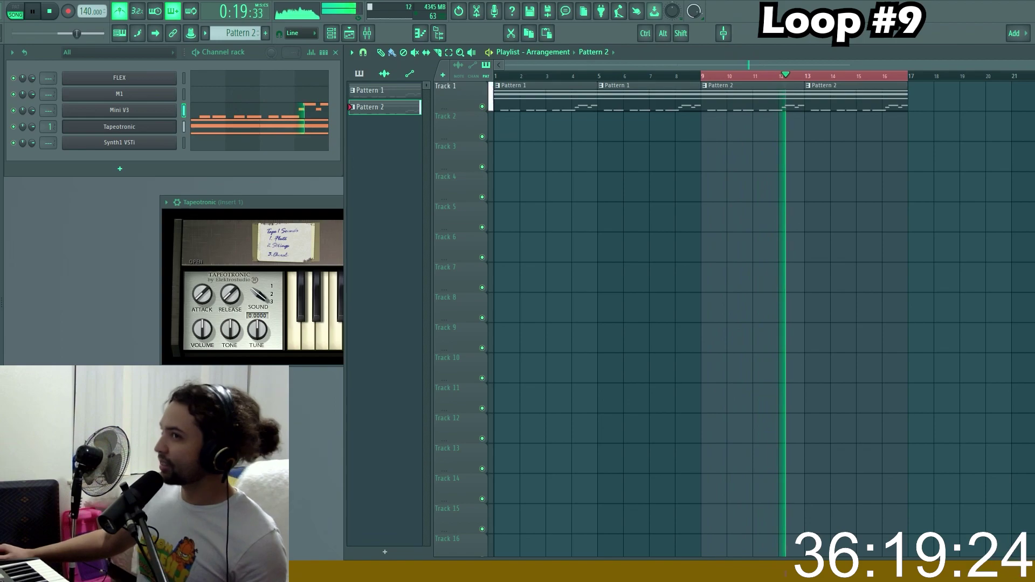
click(205, 103)
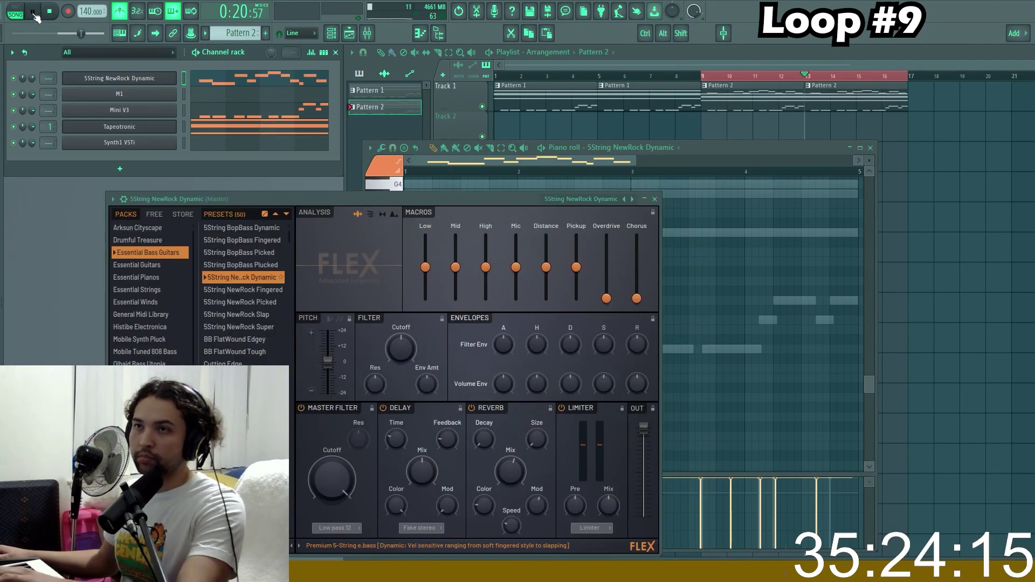
- Open the 5String NewRock Dynamic notes of Pattern 2 and lower the last note by one semitone to A#4
click(206, 76)
click(253, 84)
scroll(460, 295, up, 3)
scroll(461, 295, down, 1)
scroll(462, 297, up, 2)
ctrl+scroll(539, 318, up, 3)
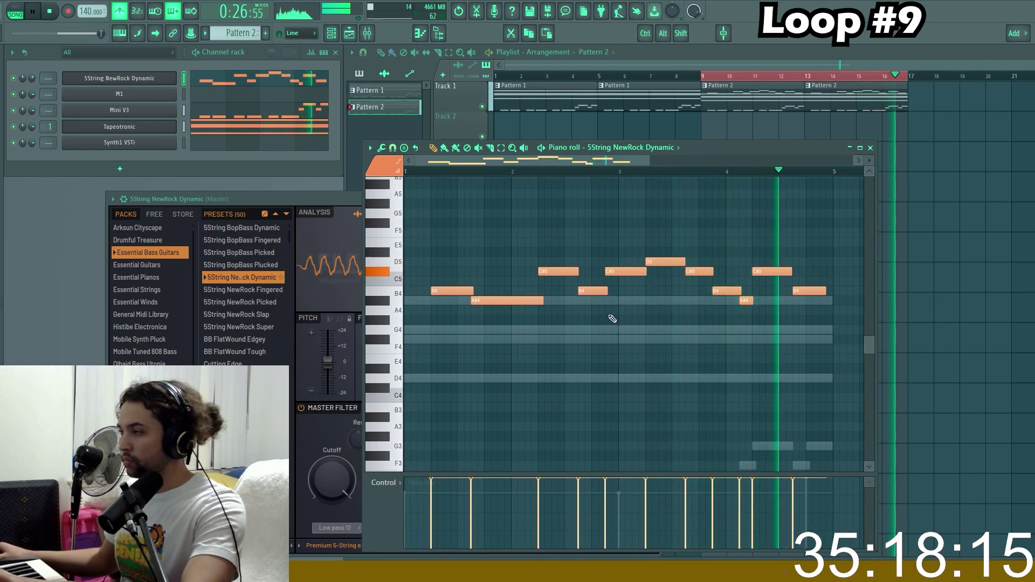
drag(811, 292, 812, 302)
click(781, 171)
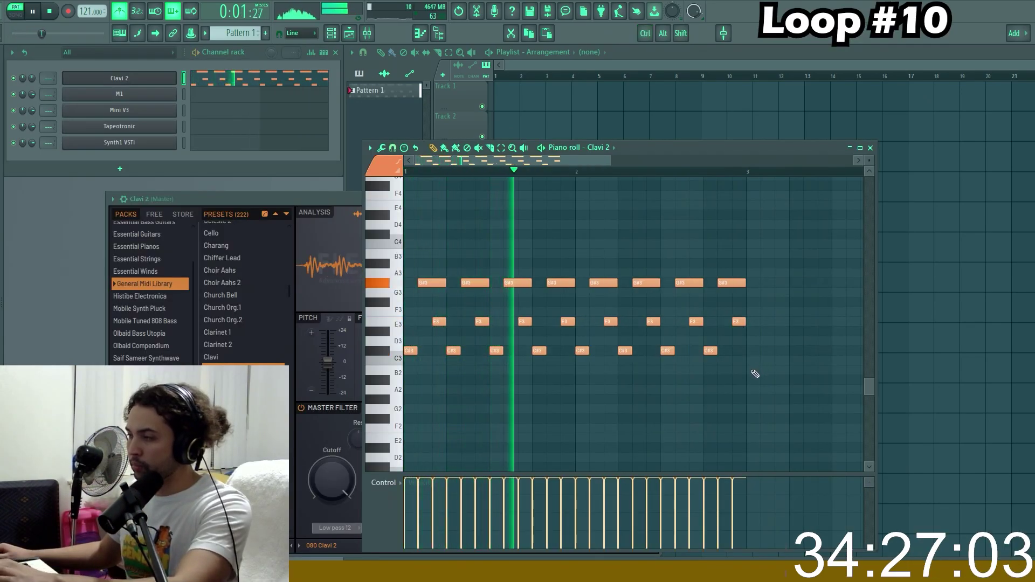
- Add a C3 note in bar 2 of the Clavi 2 part of Pattern 1 and lengthen it slightly
click(870, 148)
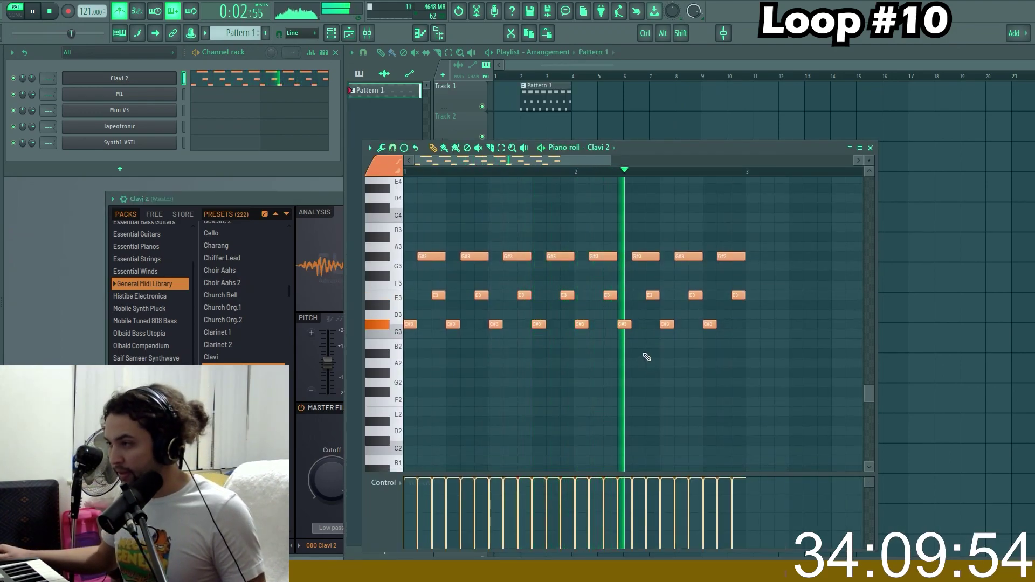
click(642, 335)
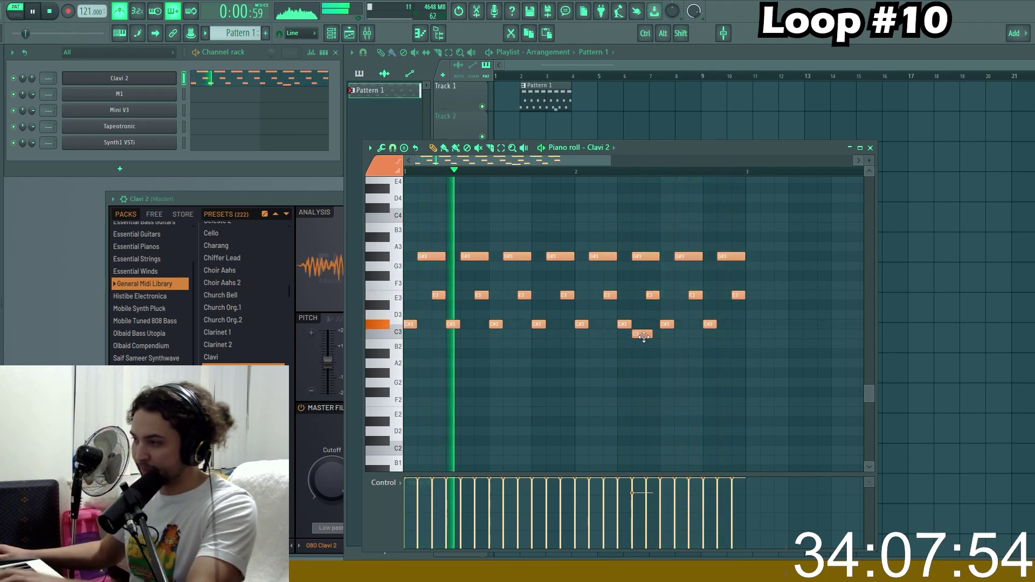
drag(652, 334, 659, 335)
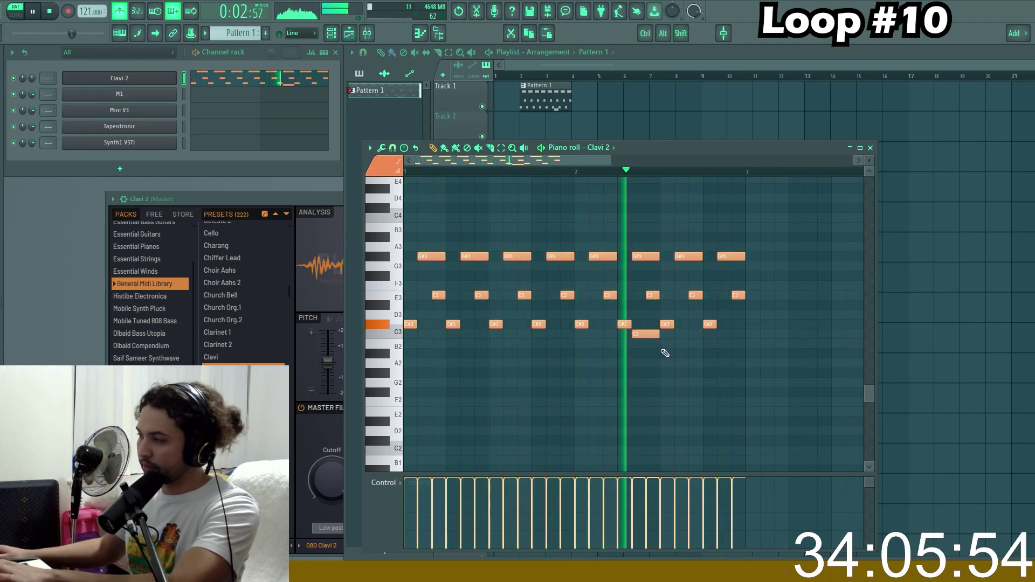
click(849, 147)
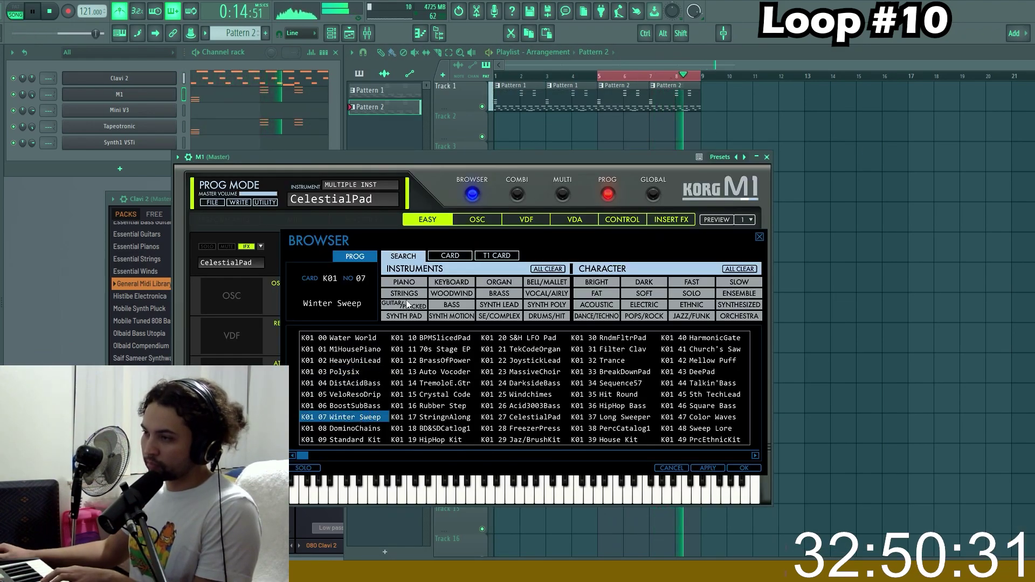
- Filter the M1 programs to guitar/plucked sounds, audition Guitar 1 and Jazzguitar, and load Koto Trem
click(407, 305)
click(355, 365)
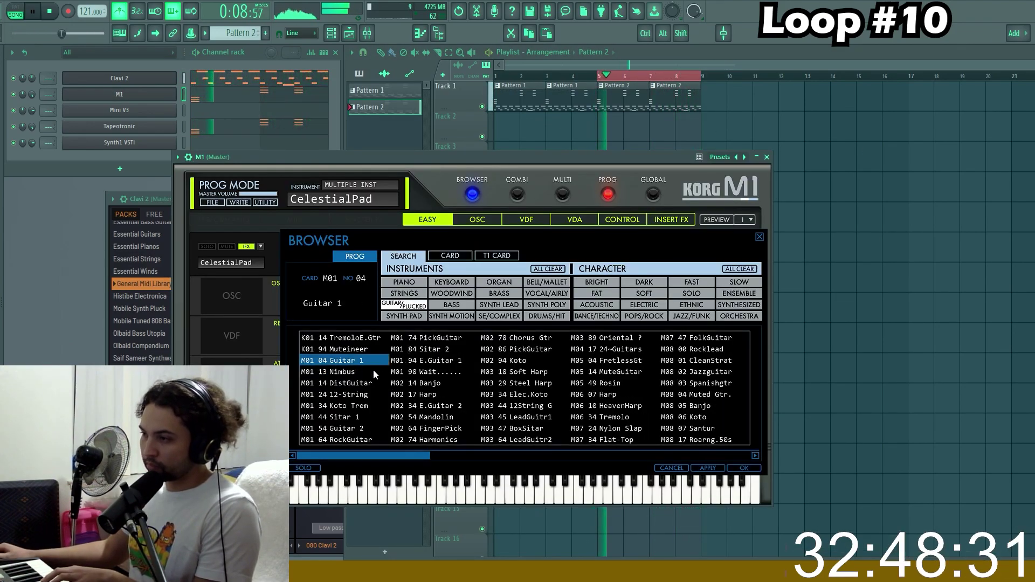
click(721, 373)
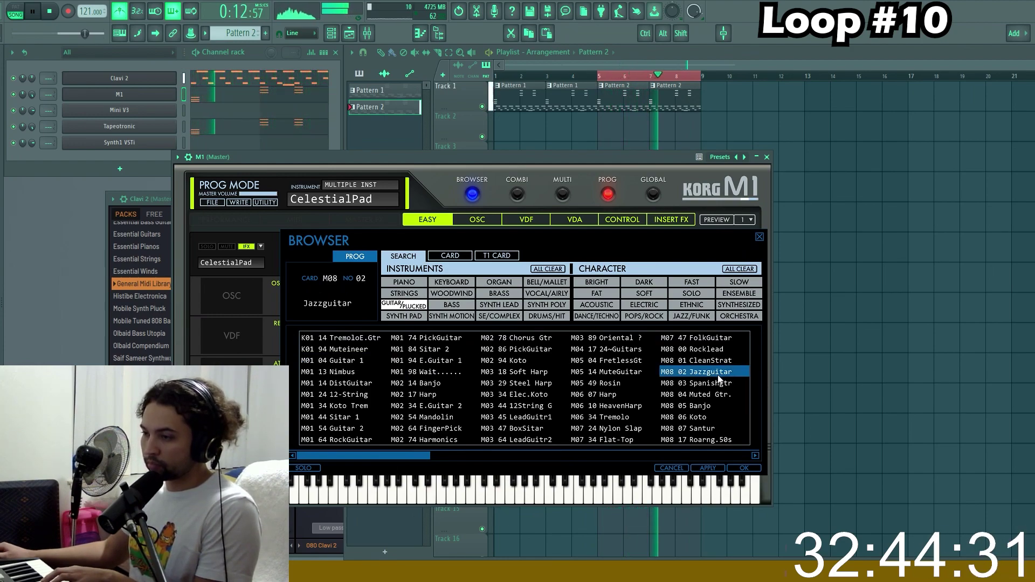
double_click(336, 406)
click(767, 157)
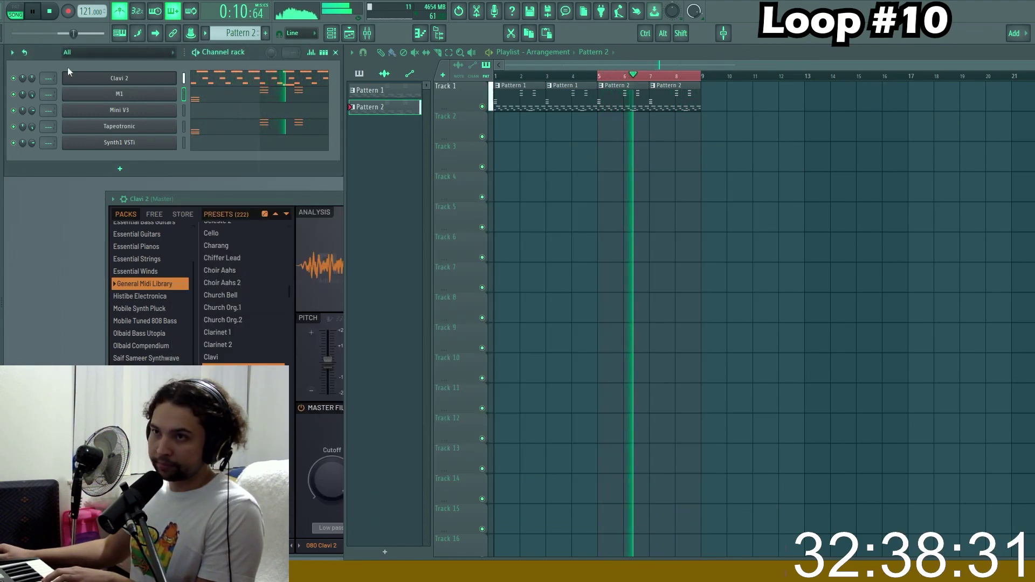
- Stop playback and open the next loop project file from the 11-19-22 folder
click(49, 11)
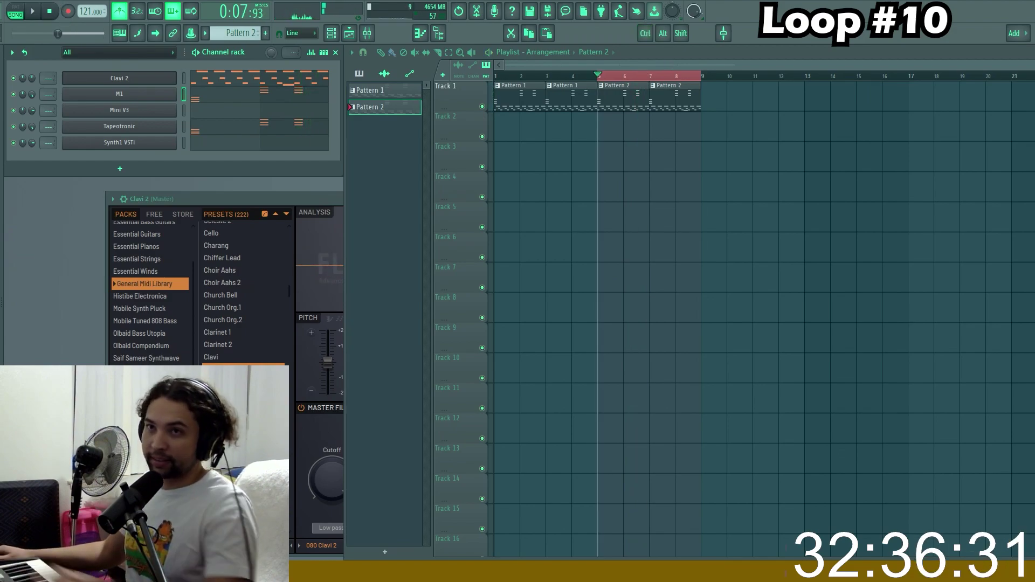
key(ctrl+o)
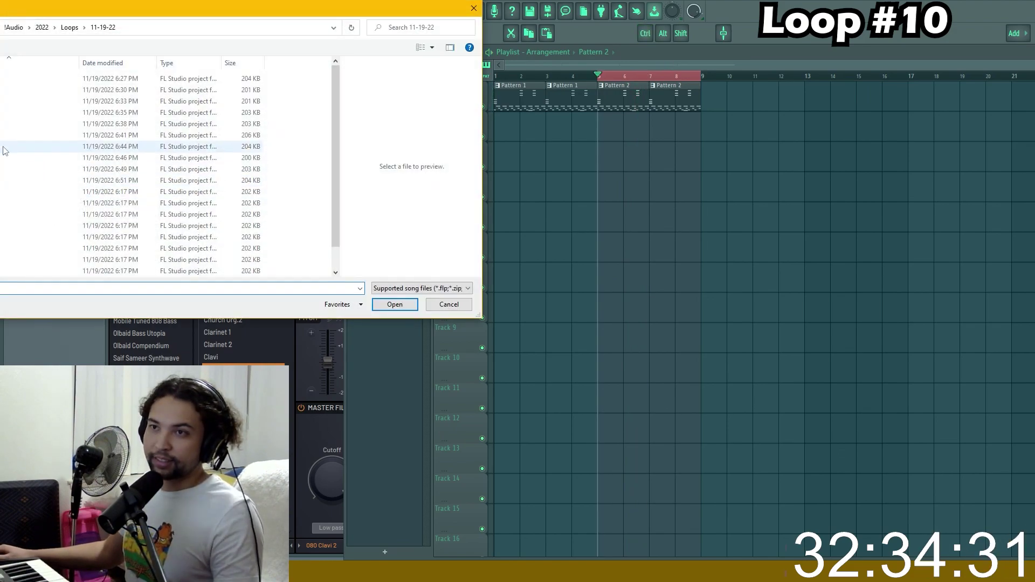
click(391, 304)
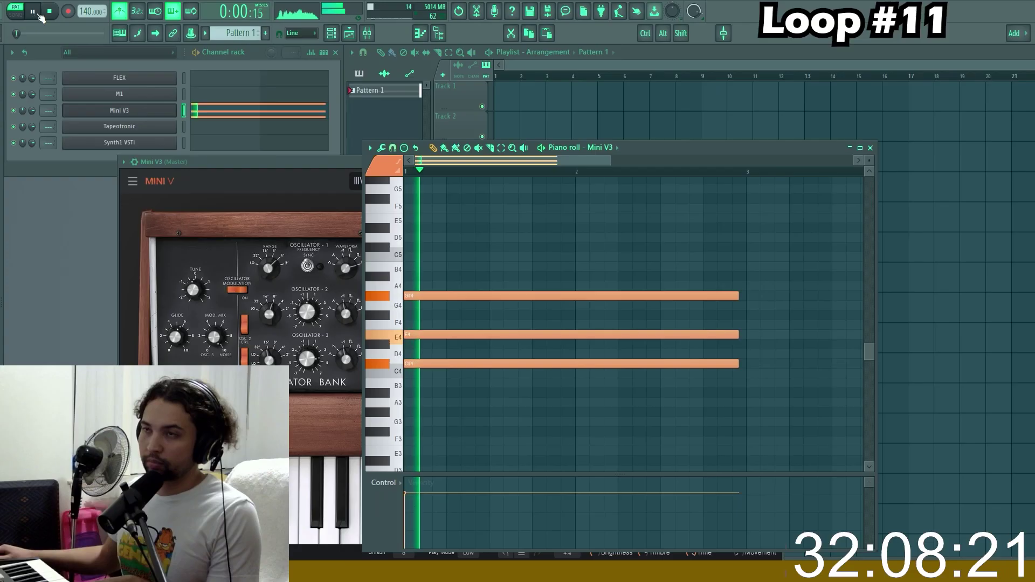
- Slice the second Mini V3 chord at bar 4 and move two notes of its last part to F#4 and B3
ctrl+scroll(532, 266, down, 3)
ctrl+scroll(568, 342, down, 1)
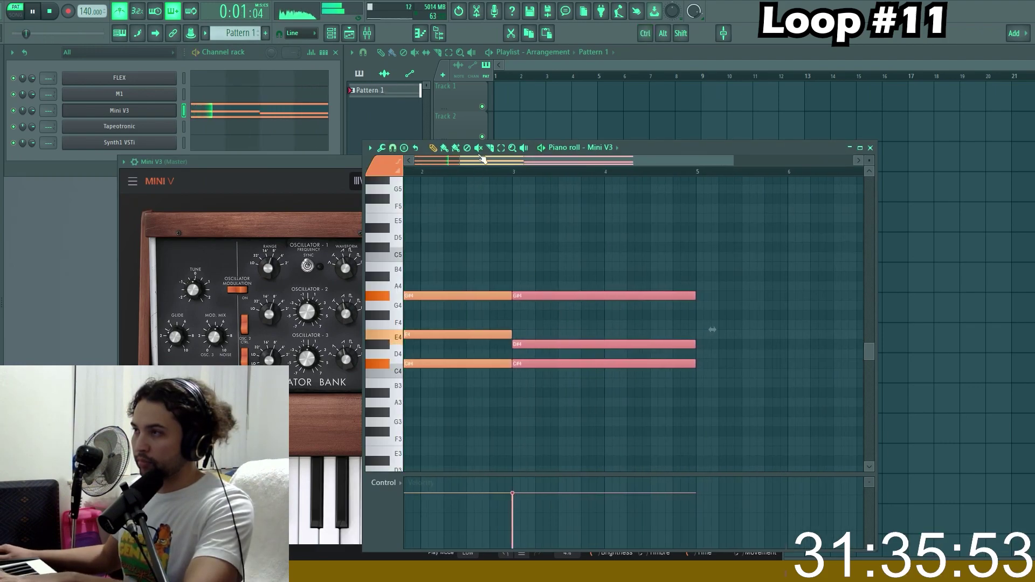
key(shift)
drag(604, 267, 626, 354)
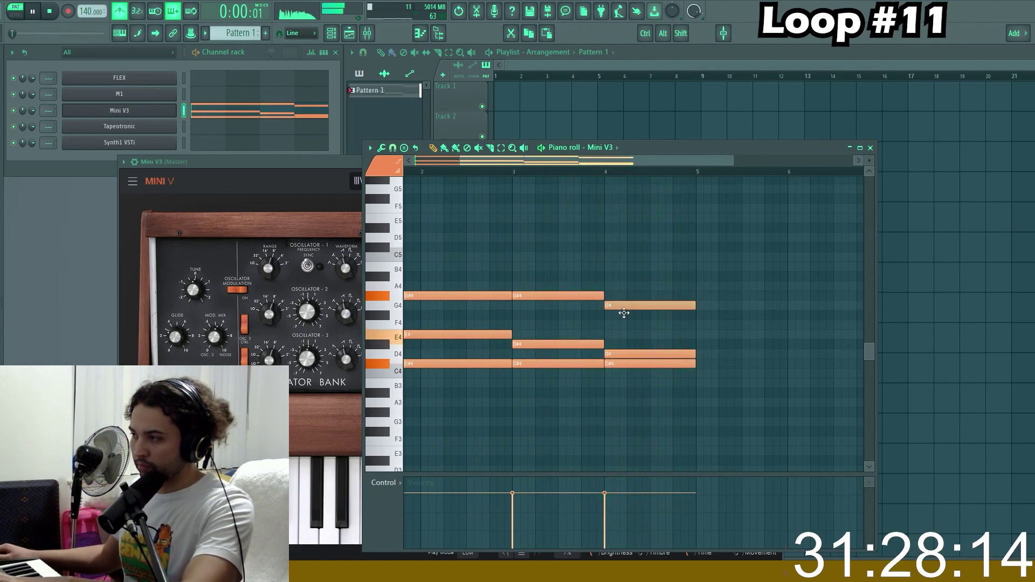
drag(636, 296, 634, 315)
drag(612, 353, 616, 383)
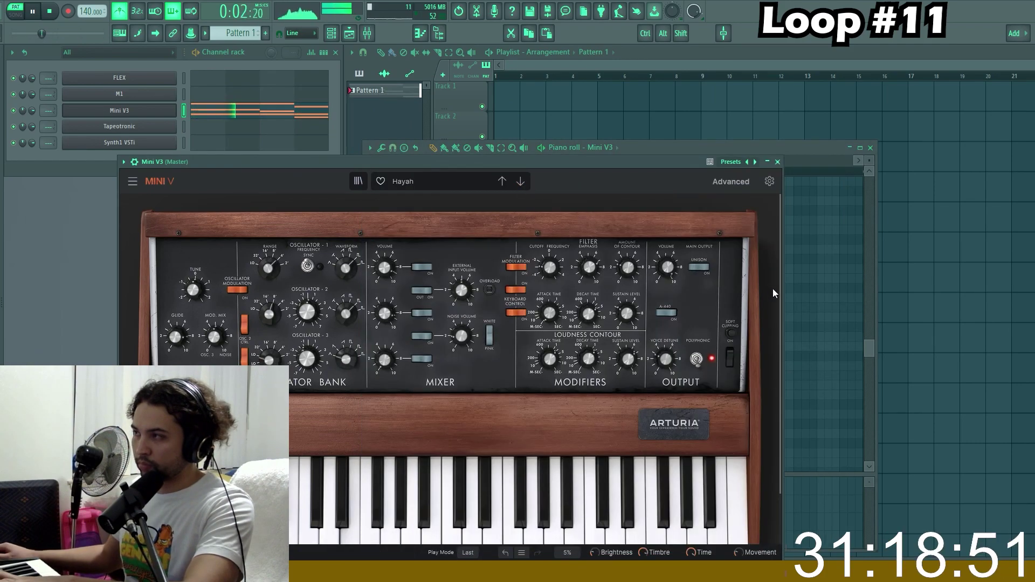
- Replay the Mini V3 chord progression, close its piano roll and stop the playback
click(803, 282)
key(space)
key(space)
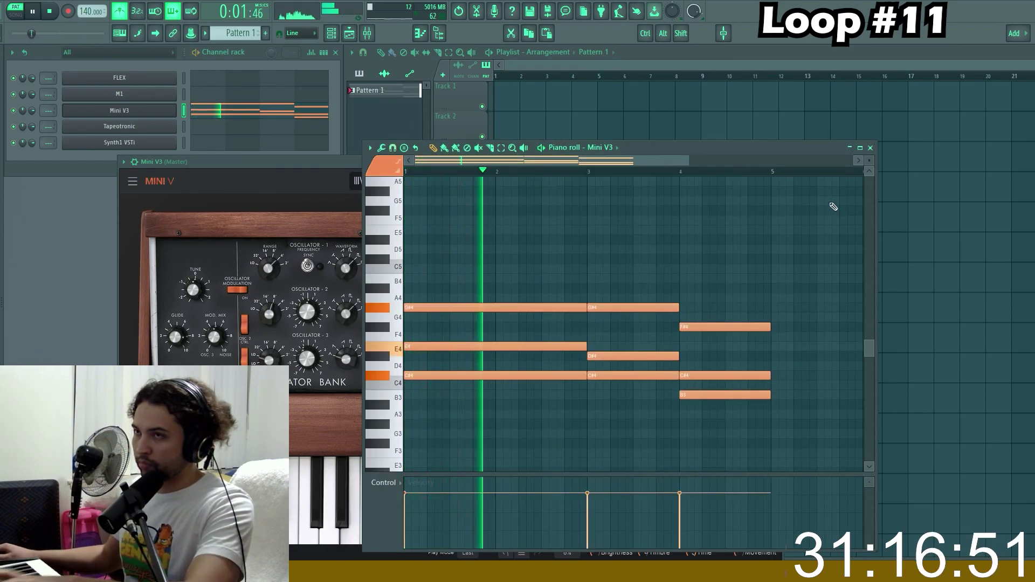
click(870, 148)
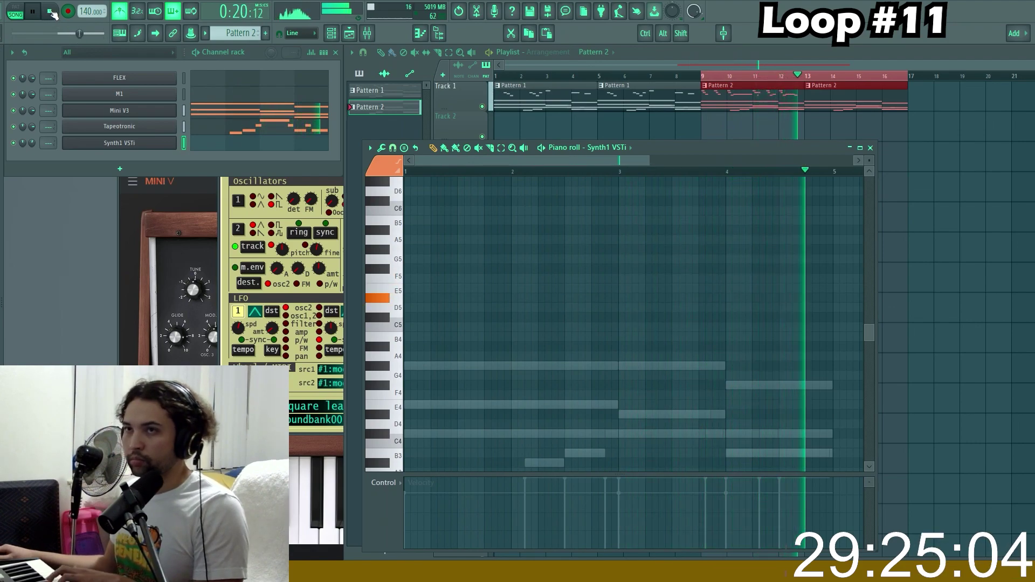
key(space)
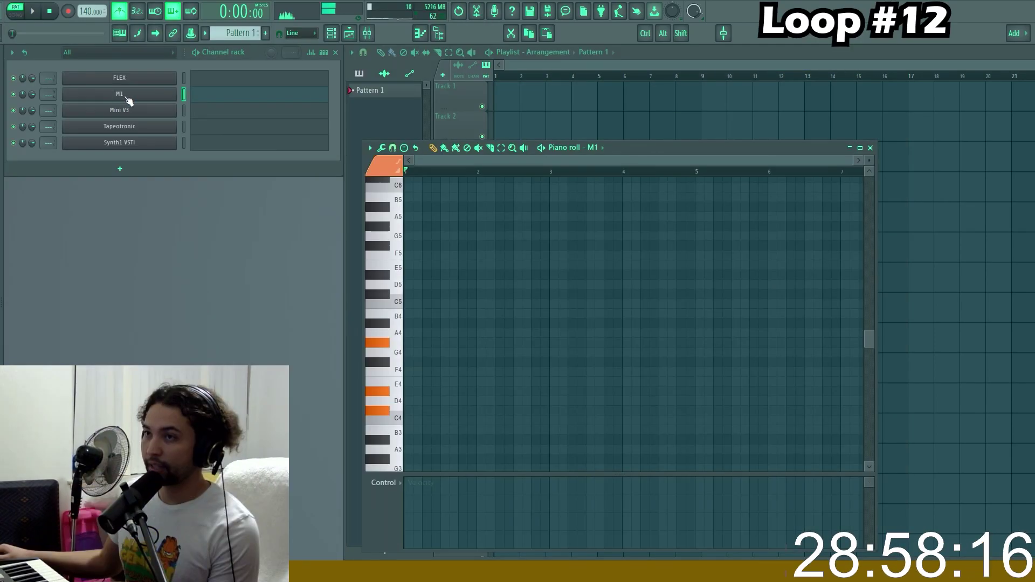
- Filter the M1 program browser to Synth Poly sounds and choose the Saw&Pulstr program
click(129, 97)
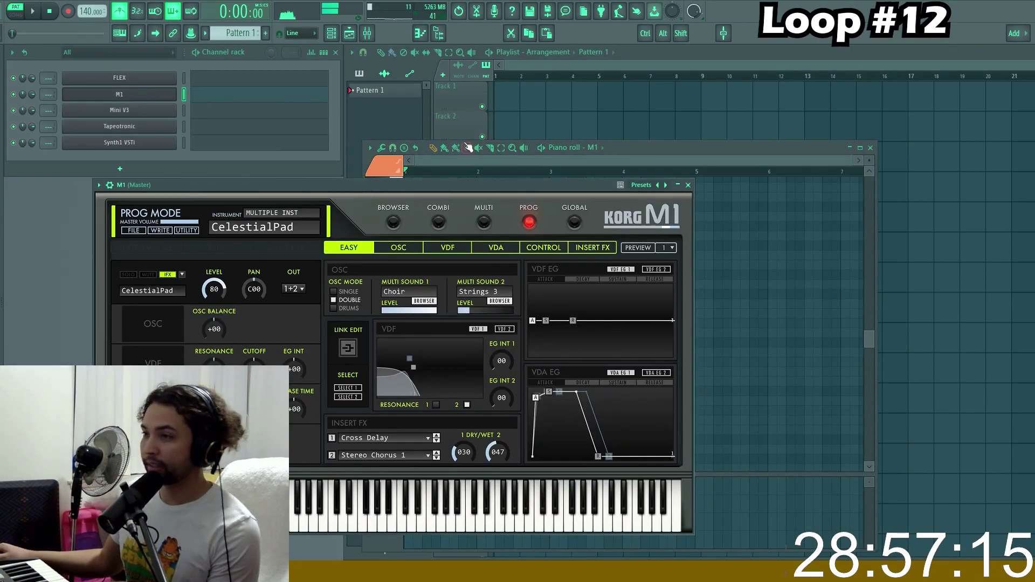
click(393, 223)
click(476, 333)
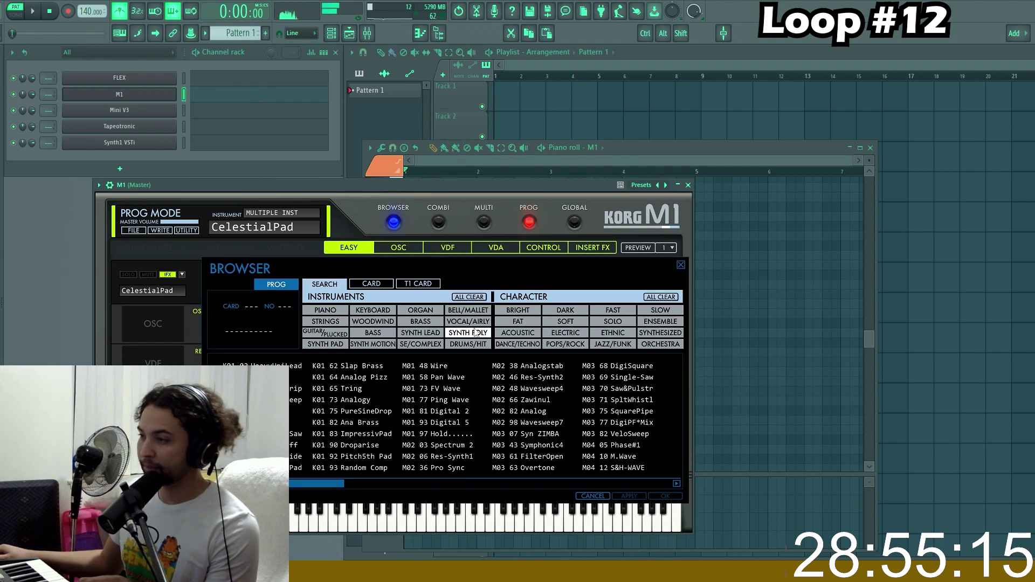
click(628, 389)
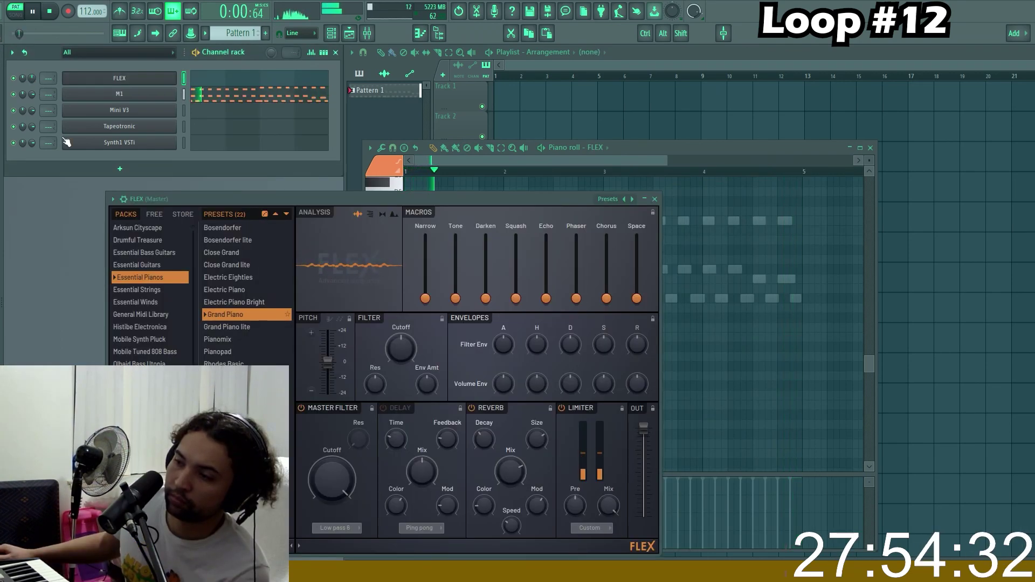
- Select the Saif Sameer Synthwave pack in FLEX, audition Agressive One and Analog Bells, and load the Dopamine preset
scroll(145, 324, down, 2)
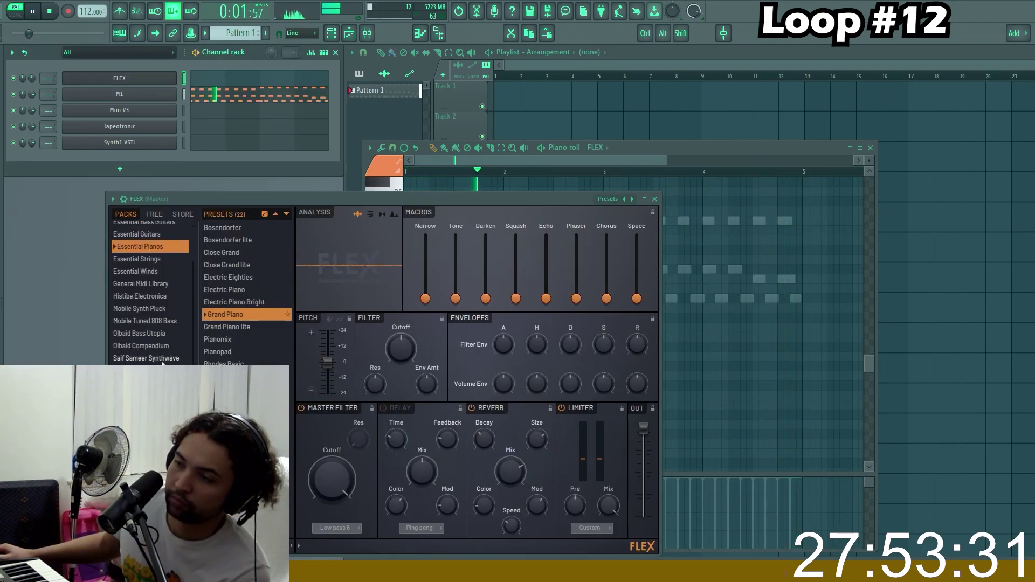
click(146, 358)
click(229, 317)
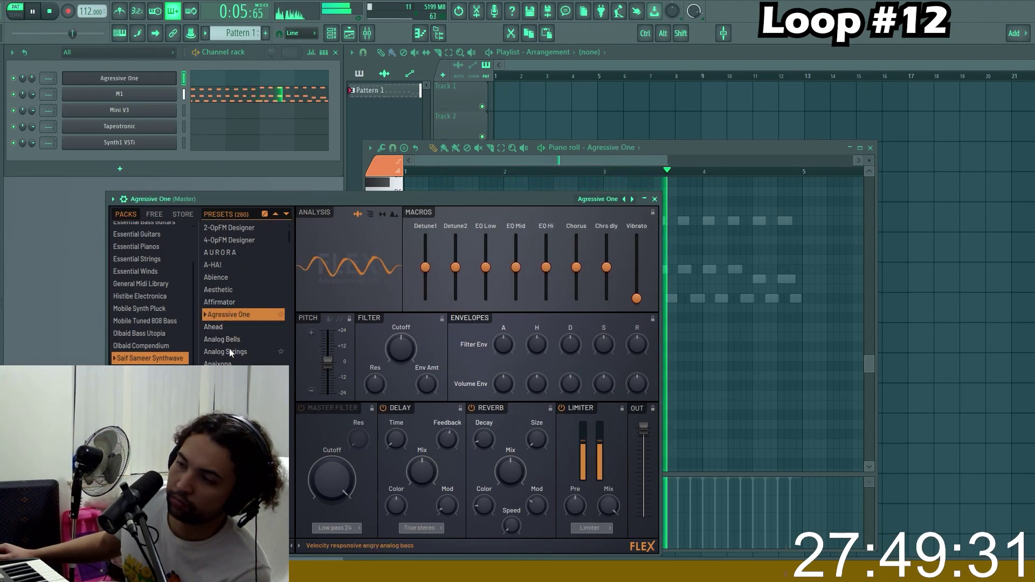
click(228, 340)
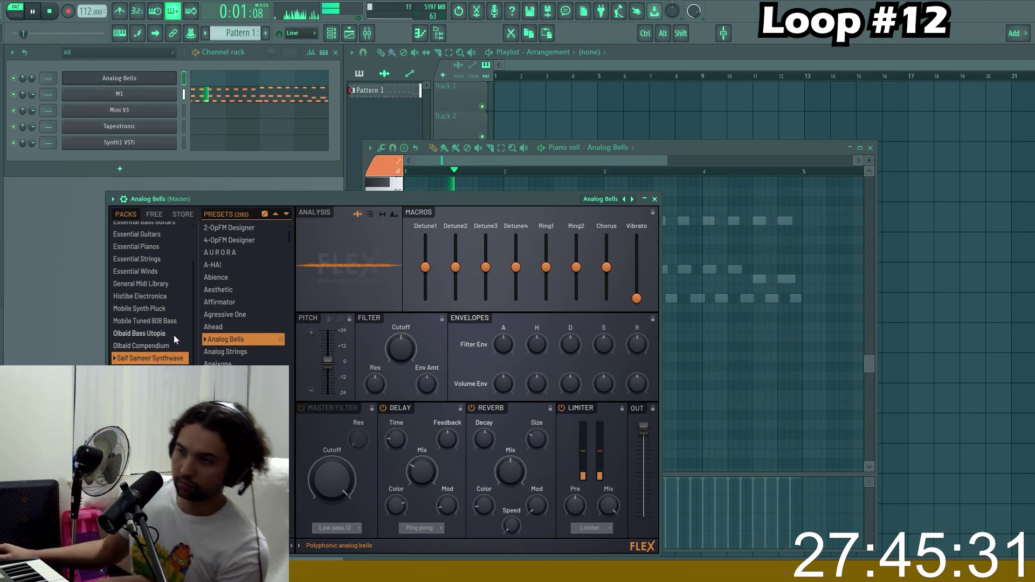
scroll(243, 302, down, 3)
scroll(244, 291, down, 5)
click(234, 272)
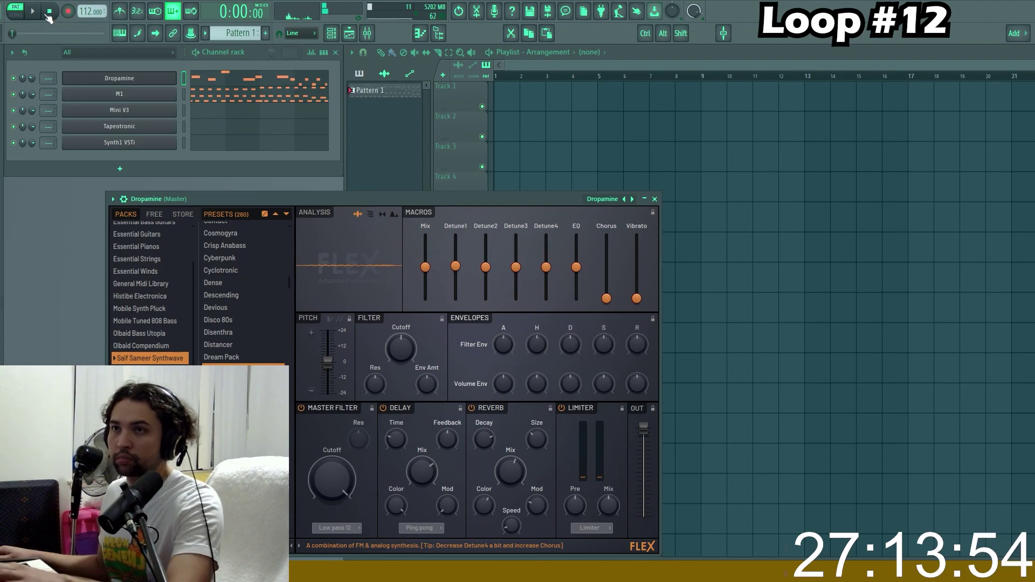
- Open the Dopamine melody of Pattern 1 and review its notes during playback
click(218, 91)
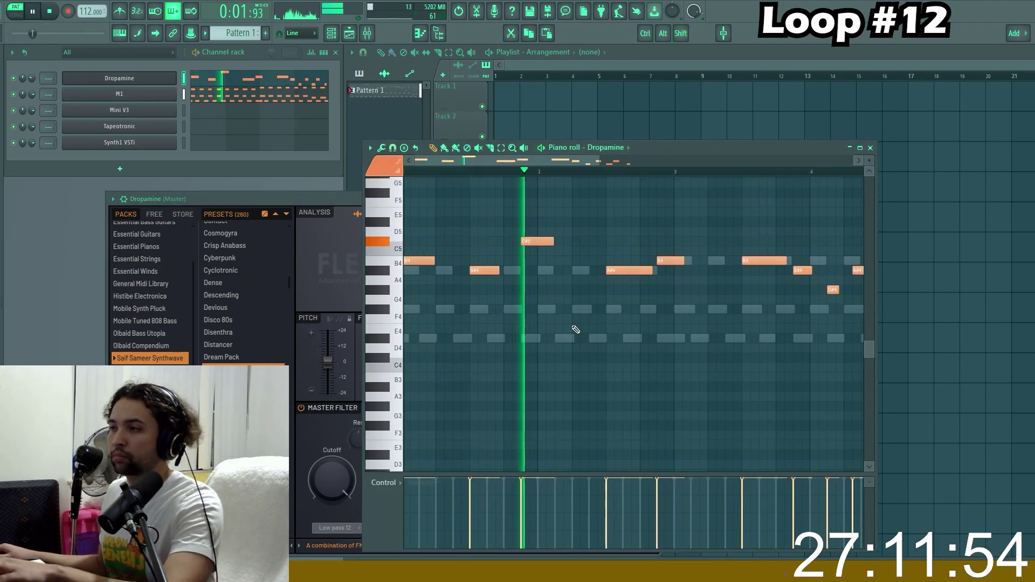
scroll(588, 317, down, 1)
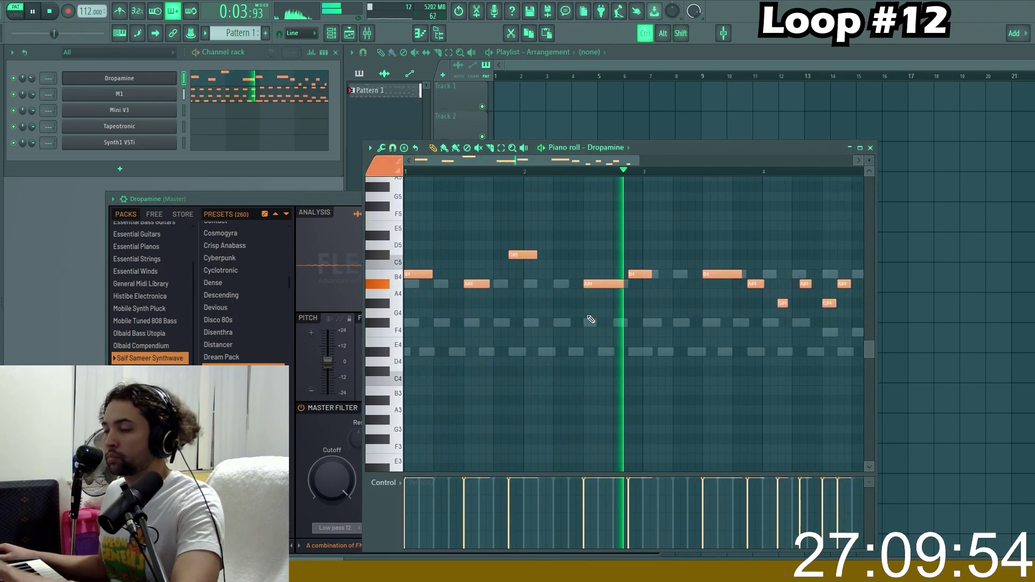
scroll(722, 323, up, 2)
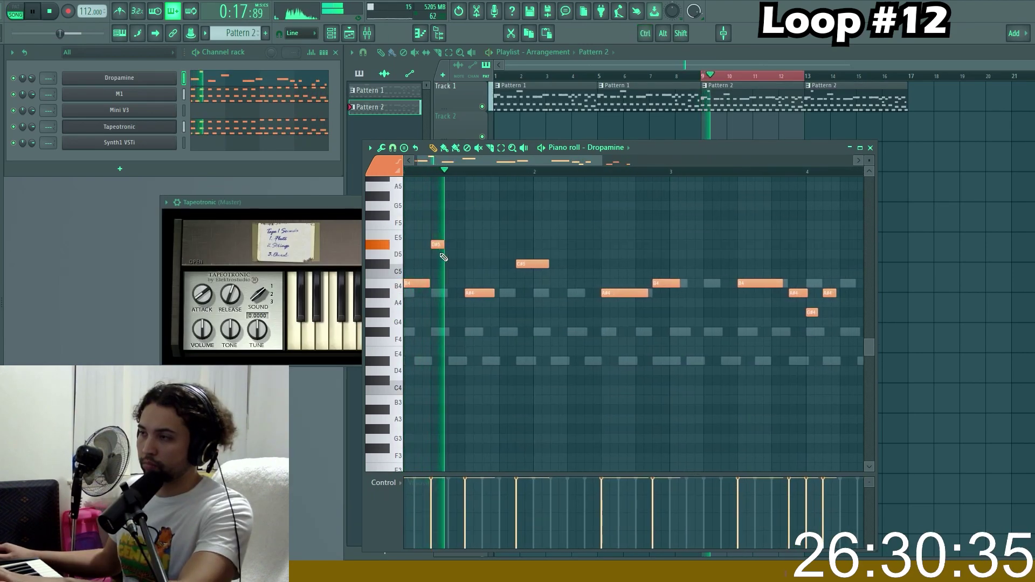
- Add short D#5 notes to the Dopamine melody of Pattern 2 near the end of bars 1 and 2 and early in bar 3
click(505, 245)
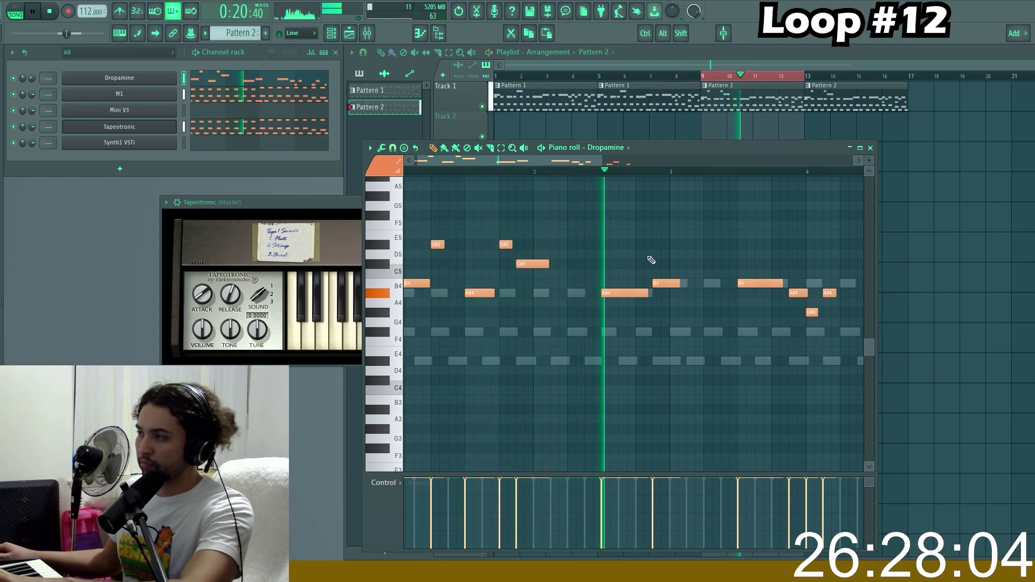
click(618, 243)
click(582, 172)
drag(625, 227, 565, 219)
click(629, 237)
drag(636, 249, 543, 245)
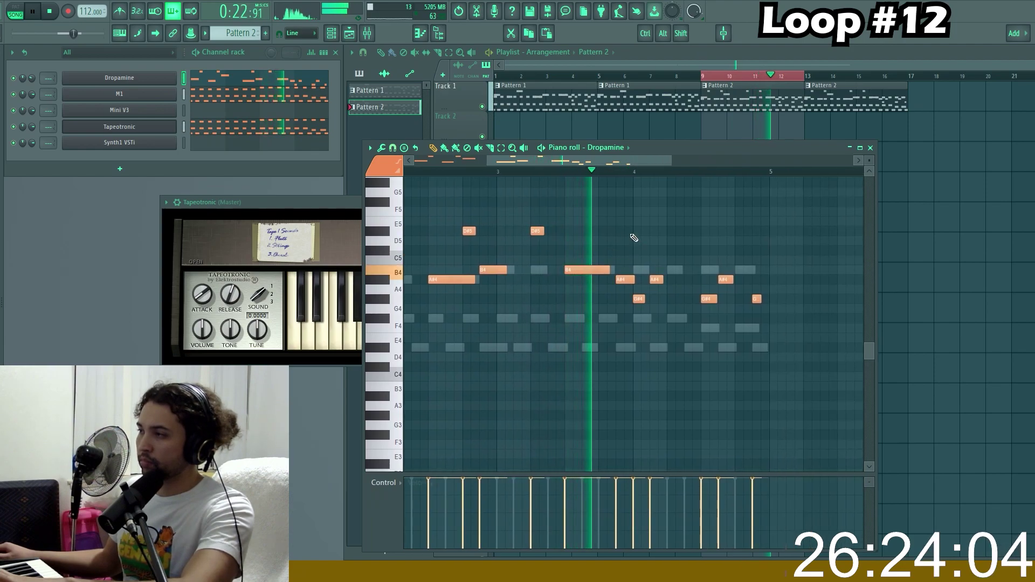
- Add one short D#5 note late in bar 3 and two in bar 4 of the Dopamine melody
click(600, 231)
click(669, 231)
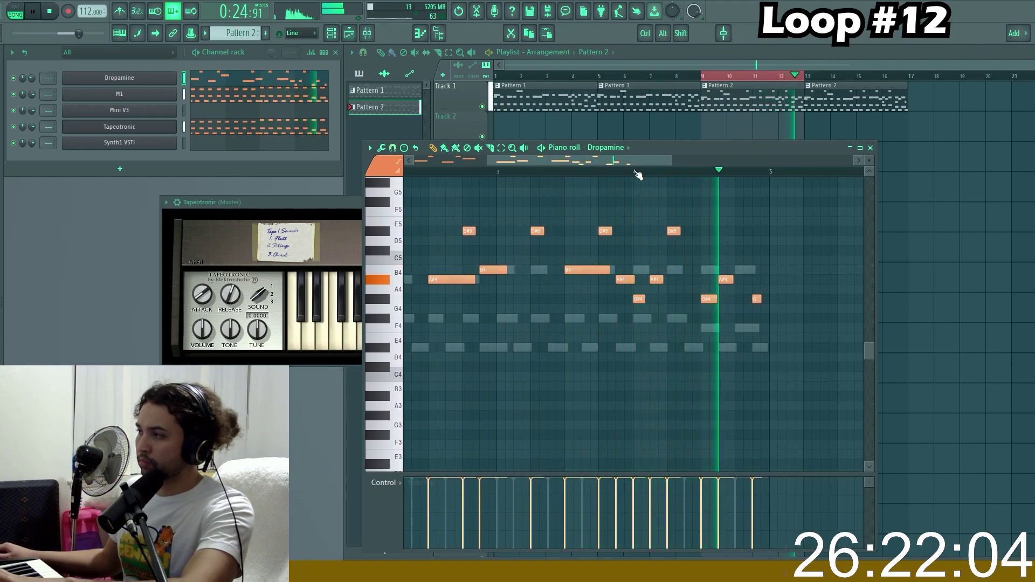
click(704, 230)
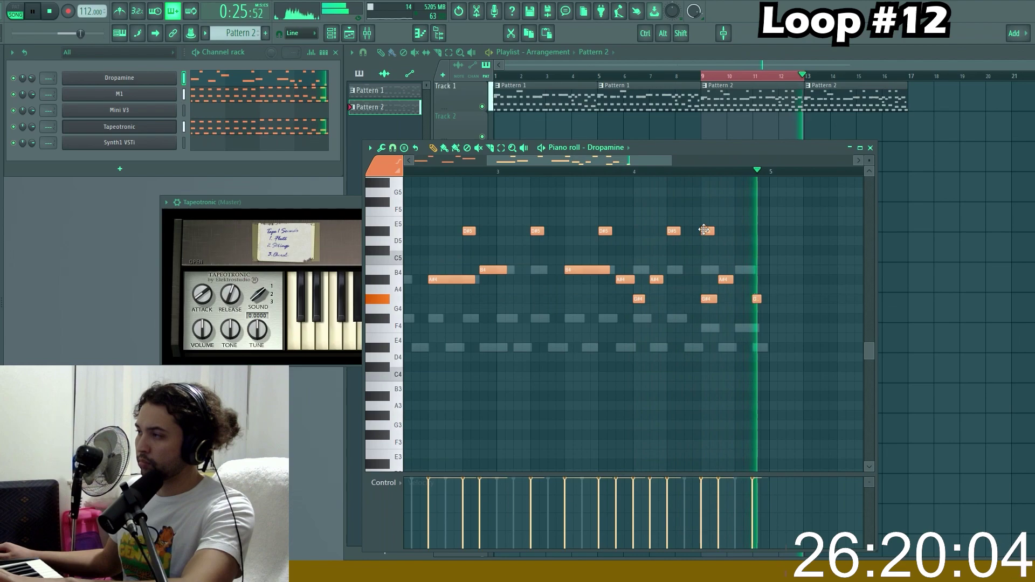
- Review the full Dopamine melody of Pattern 2 during playback and close its piano roll
scroll(593, 242, down, 2)
drag(489, 273, 532, 252)
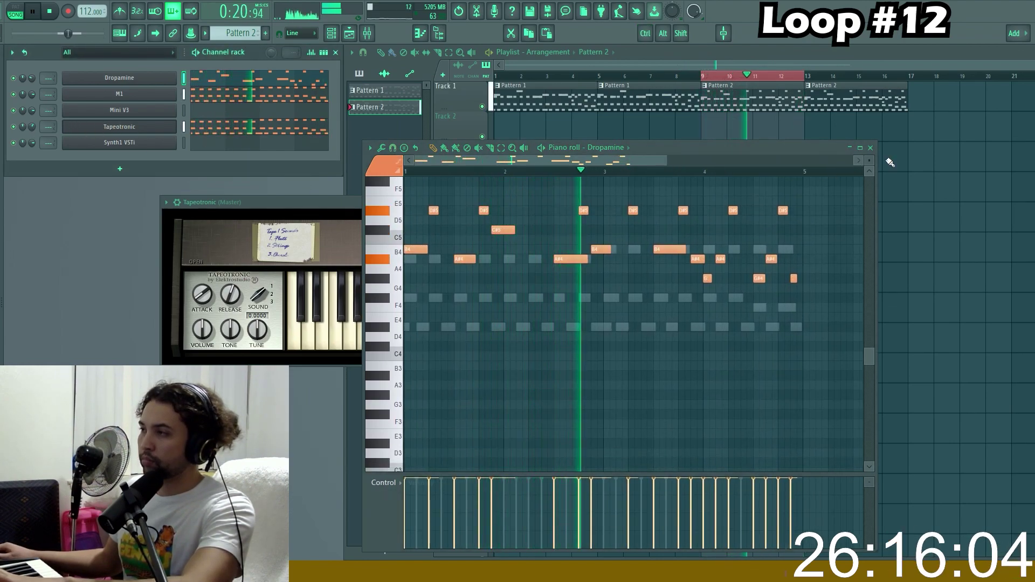
click(870, 147)
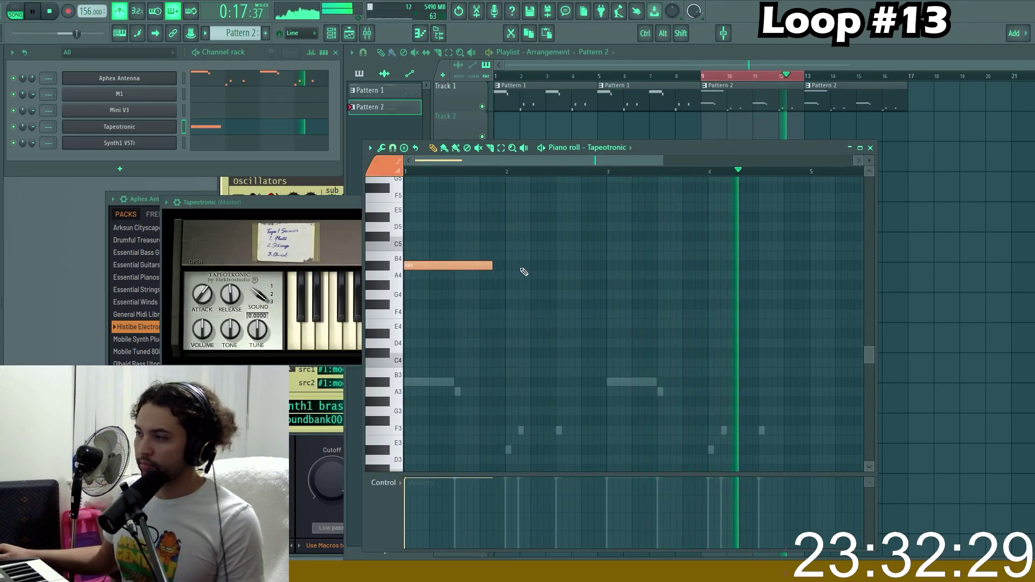
- Add A#4 notes at the starts of bars 2 and 3 in the Tapeotronic part of Pattern 2
click(509, 265)
click(611, 266)
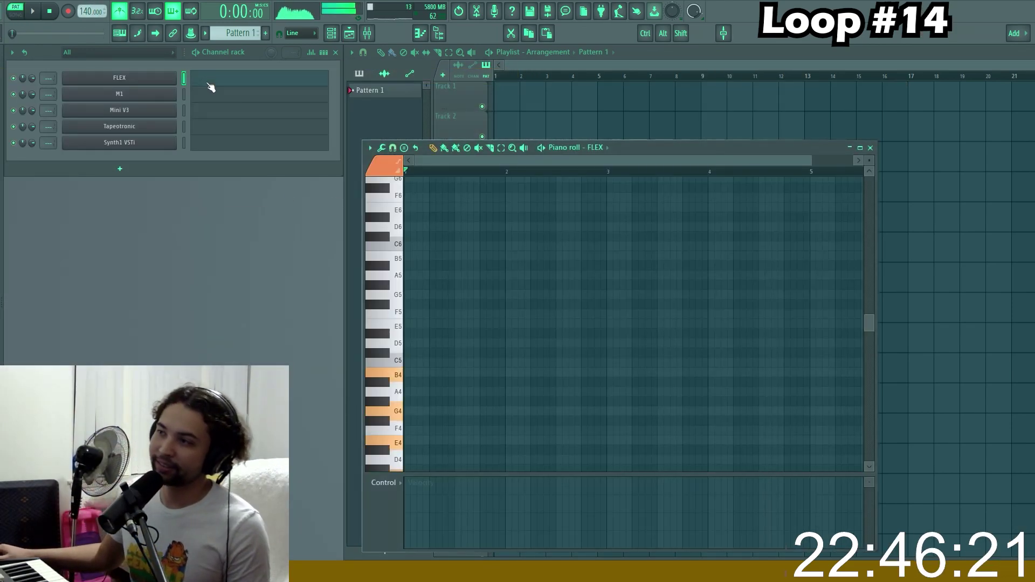
- Place a unique copy of Pattern 1 at bar 9 as Pattern 2 and set bars 9 to 12 as the playback region
click(33, 11)
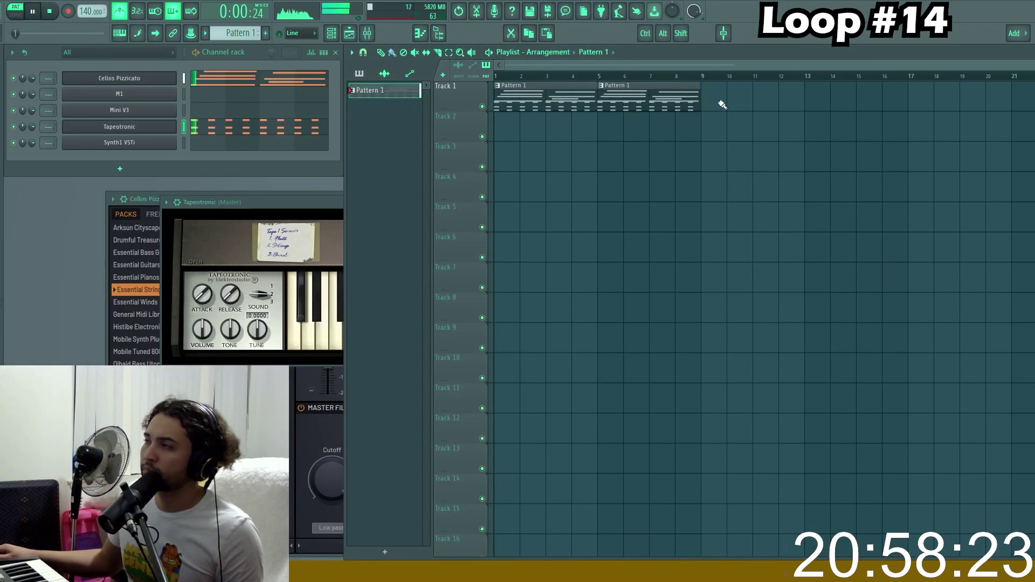
click(704, 85)
click(733, 156)
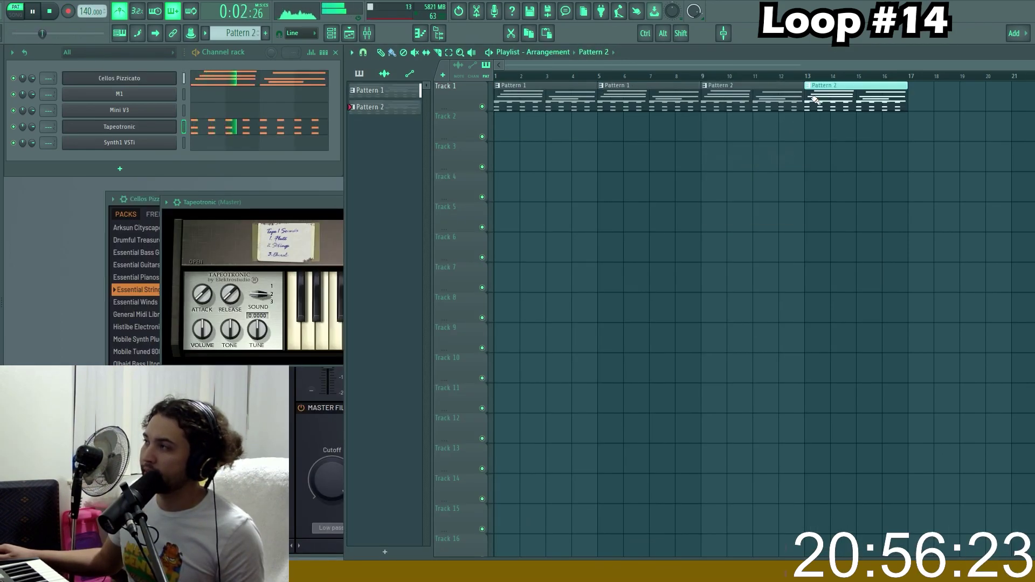
drag(702, 78, 802, 79)
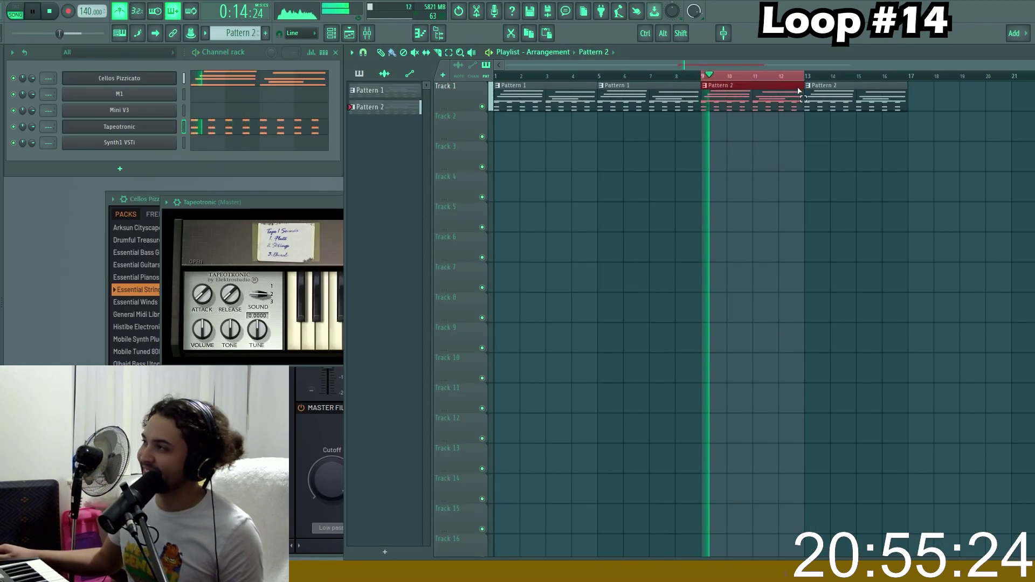
- Lower the middle C#4 note of the third Tapeotronic chord in Pattern 2 to B3
click(200, 128)
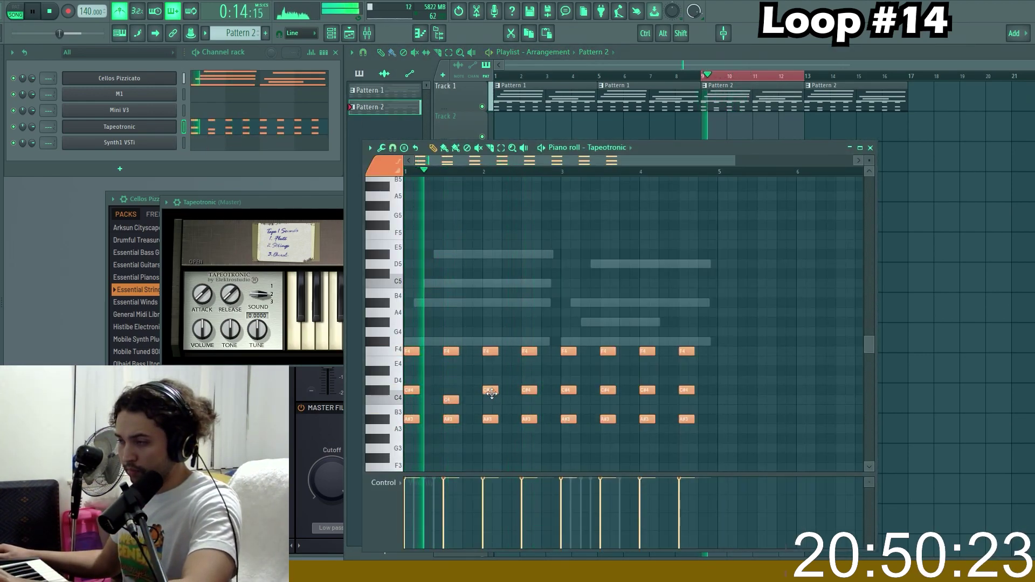
drag(490, 389, 490, 409)
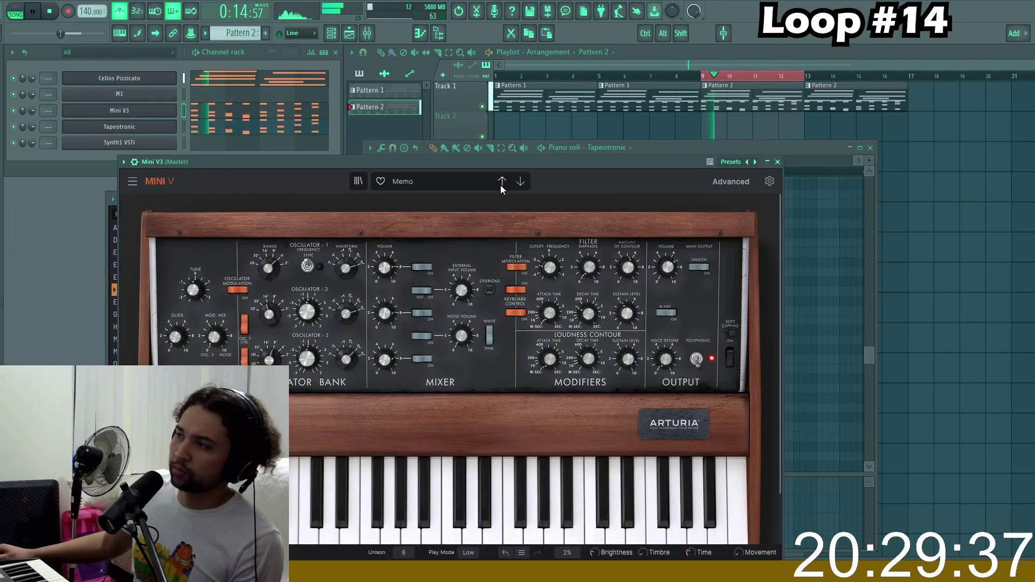
- Browse the Mini V3 presets to load S-Machine, and close the Mini V3 and piano roll windows
click(428, 183)
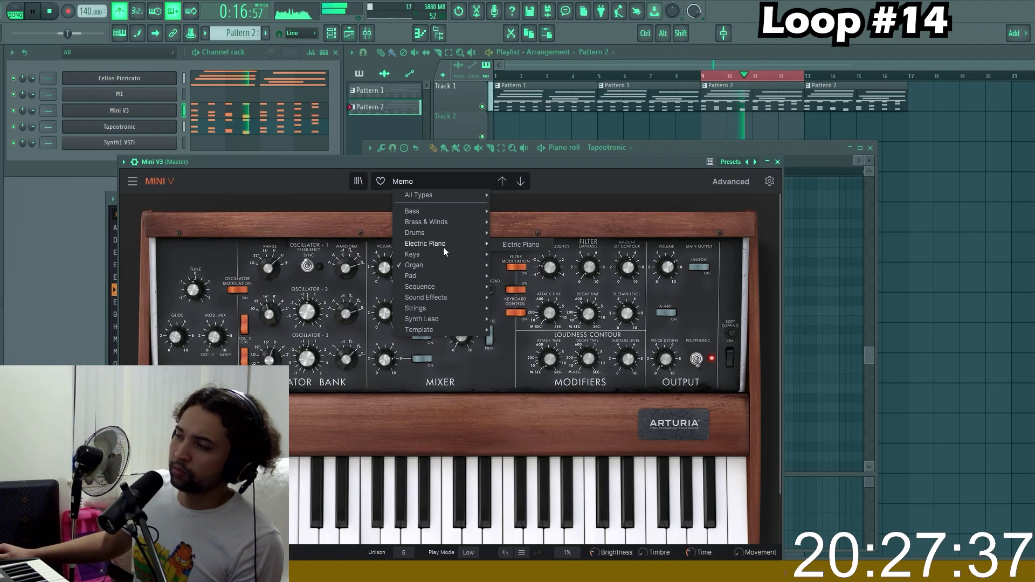
mouse_move(438, 311)
click(516, 264)
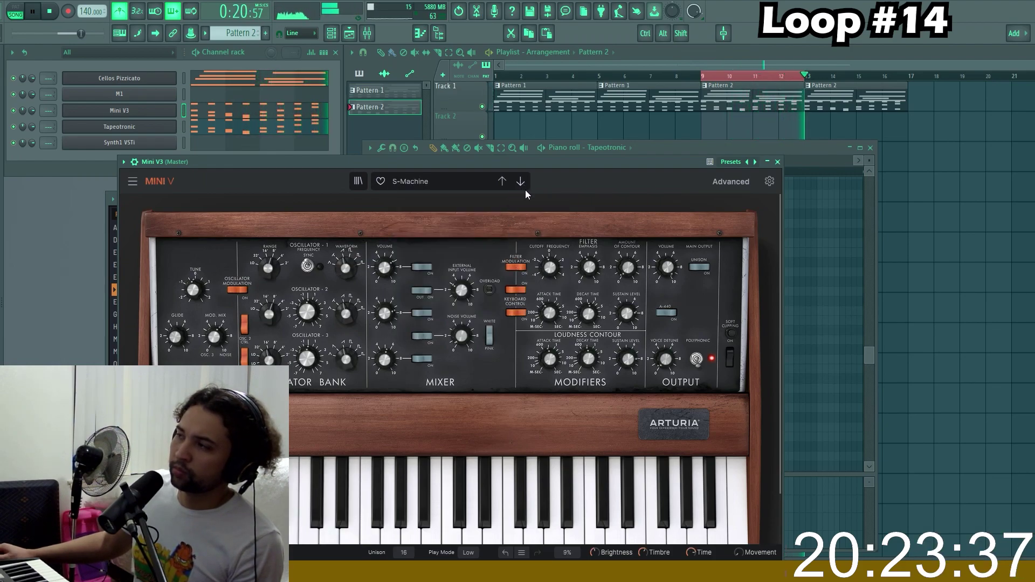
click(777, 162)
click(870, 147)
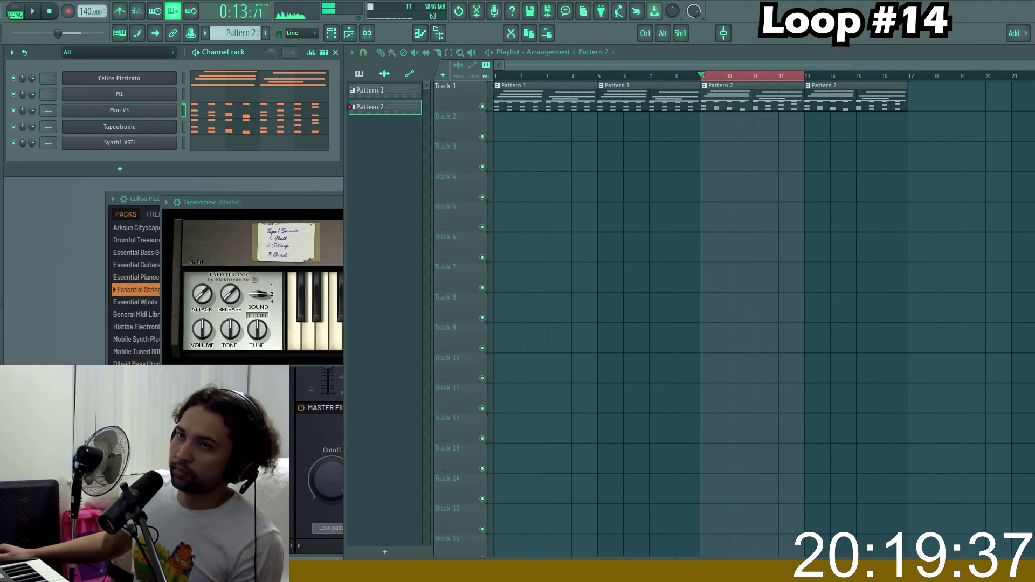
- Open the next loop project and record an M1 melody with the WayOutLead sound over the Radionoise Program notes of Pattern 1
key(ctrl+o)
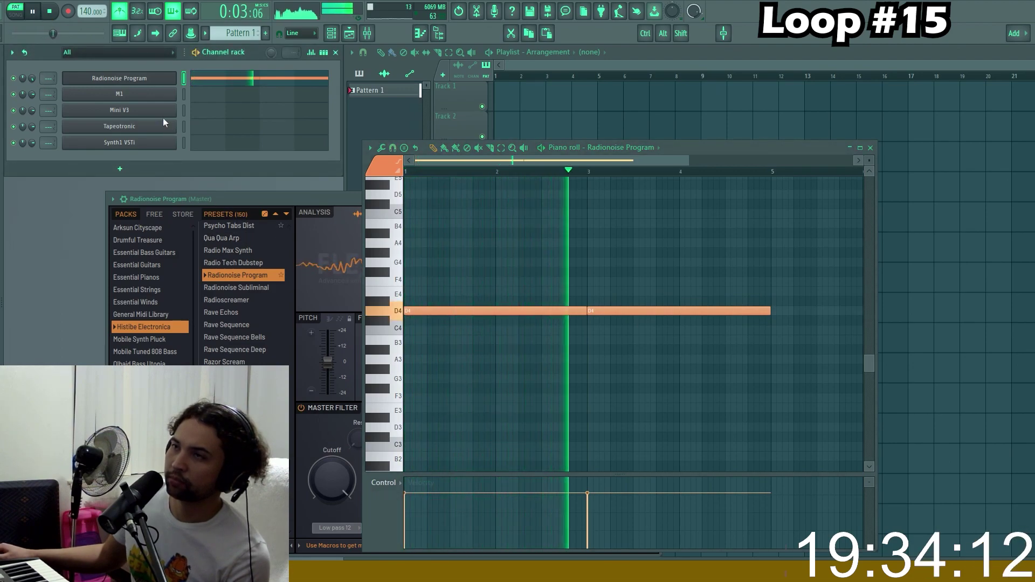
click(258, 196)
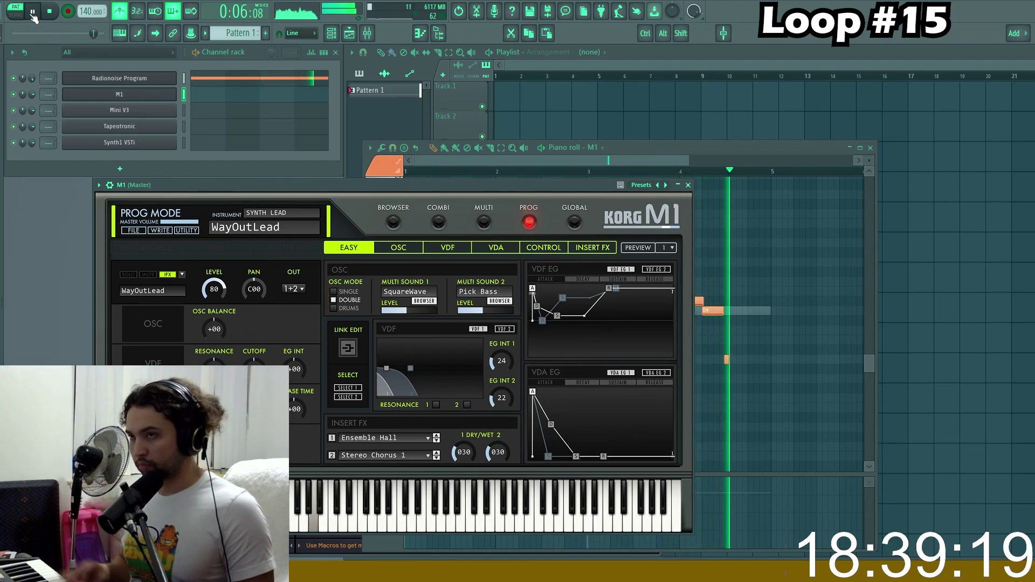
click(33, 15)
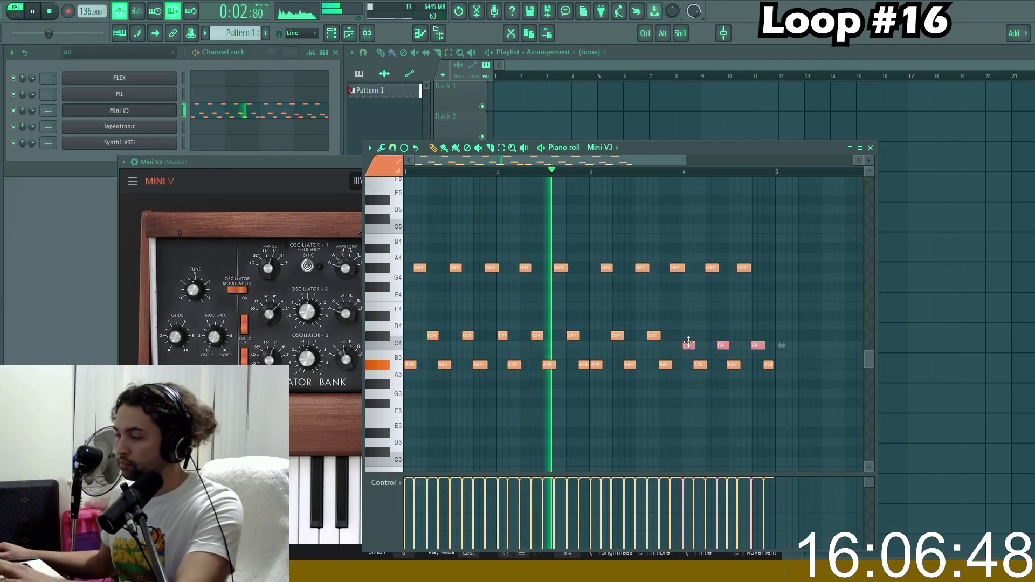
- In bar 4 of the Mini V3 part, raise the three C4 notes to C#4 and lower the three A#3 notes to A3
drag(688, 343, 688, 335)
drag(780, 377, 702, 377)
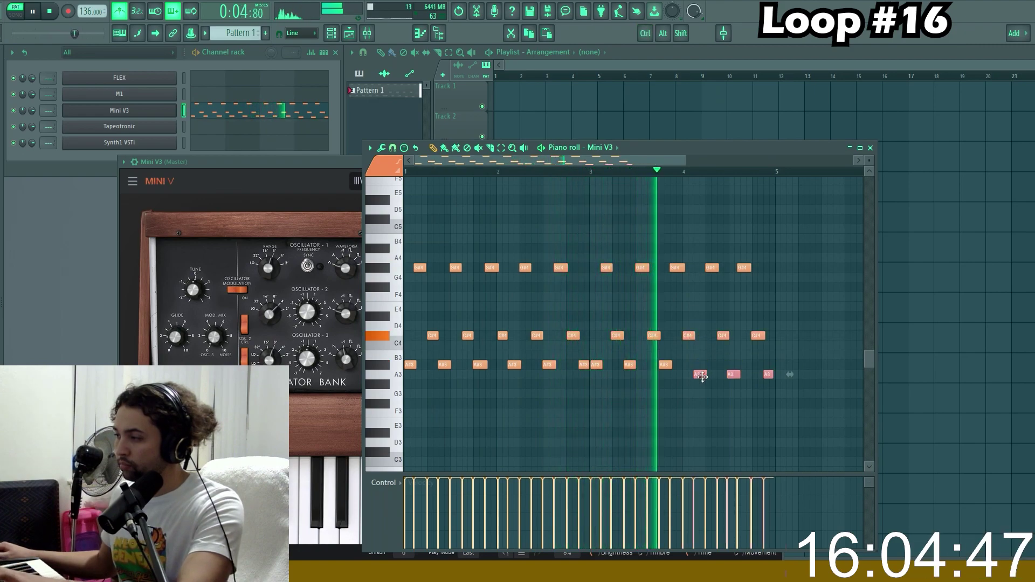
ctrl+click(708, 386)
- Try to quantize the Mini V3 notes with the piano roll snap set to 1/3 beat
key(ctrl+q)
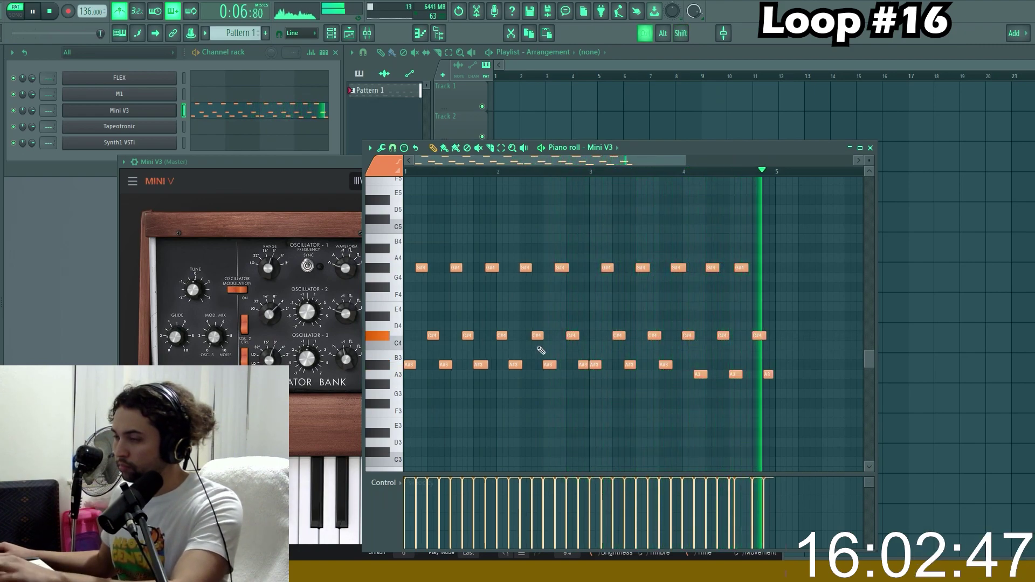
click(393, 147)
click(418, 282)
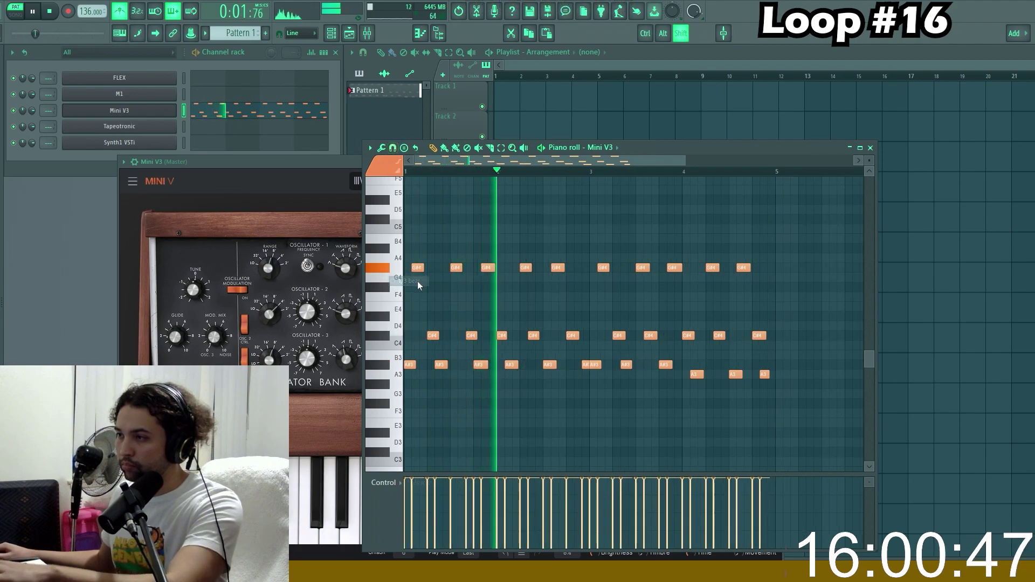
- Undo the quantizing of the Mini V3 notes and set the piano roll snap to 1/4 beat
click(393, 147)
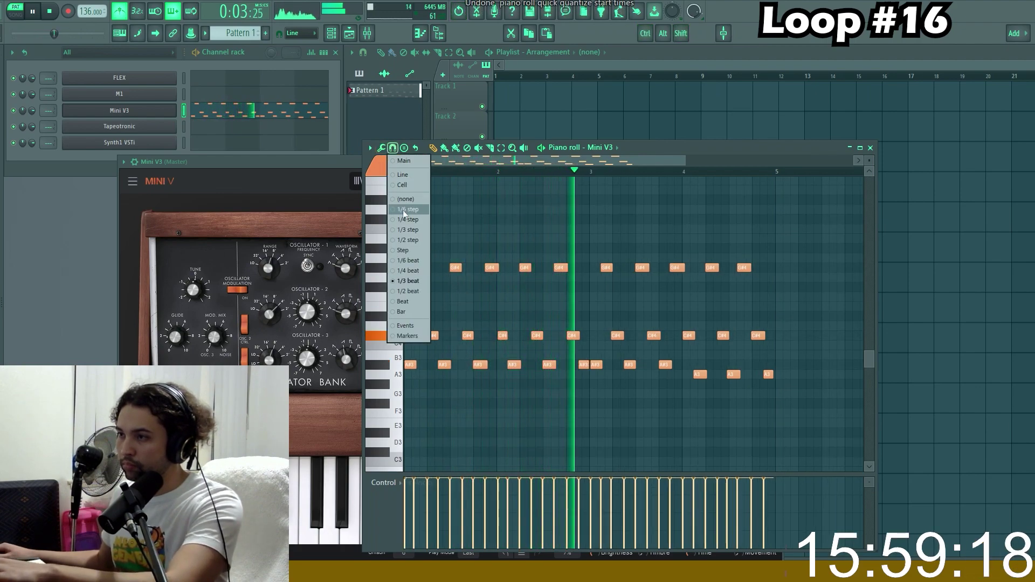
click(413, 270)
scroll(518, 266, up, 2)
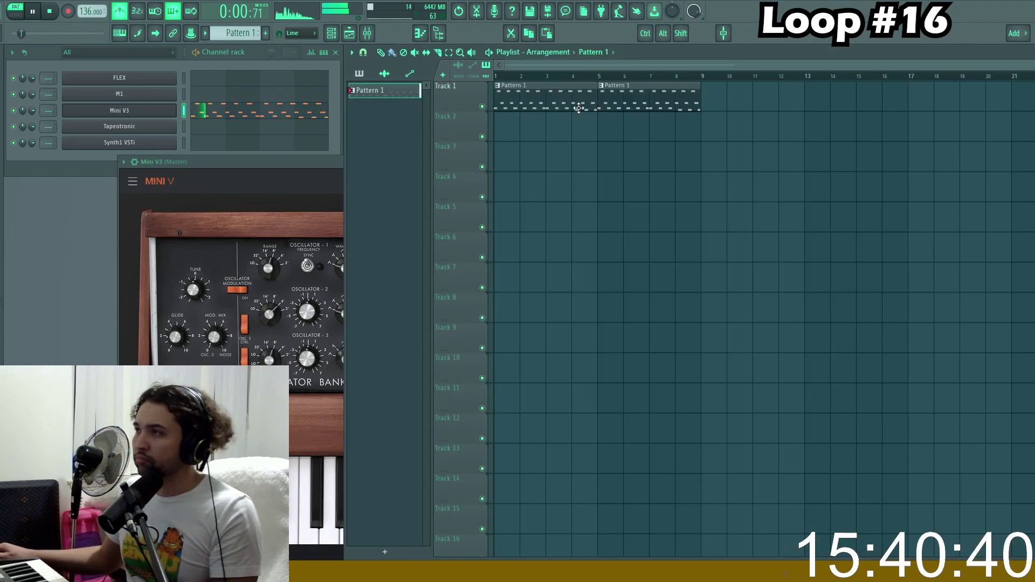
- Copy the Mini V3 notes of Pattern 1 to the M1 channel and open the M1 instrument
right_click(178, 110)
click(292, 124)
right_click(177, 92)
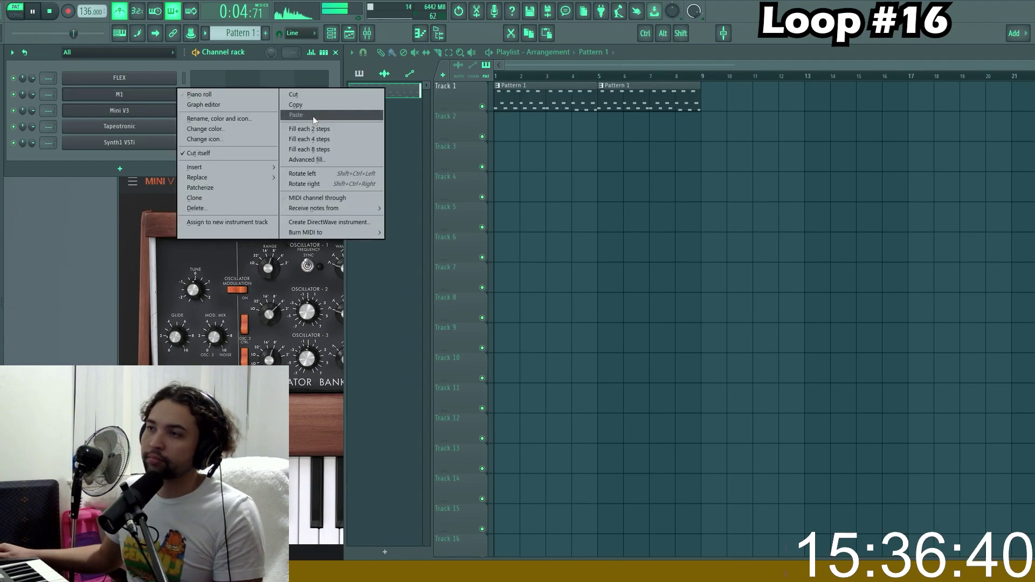
click(312, 116)
click(153, 96)
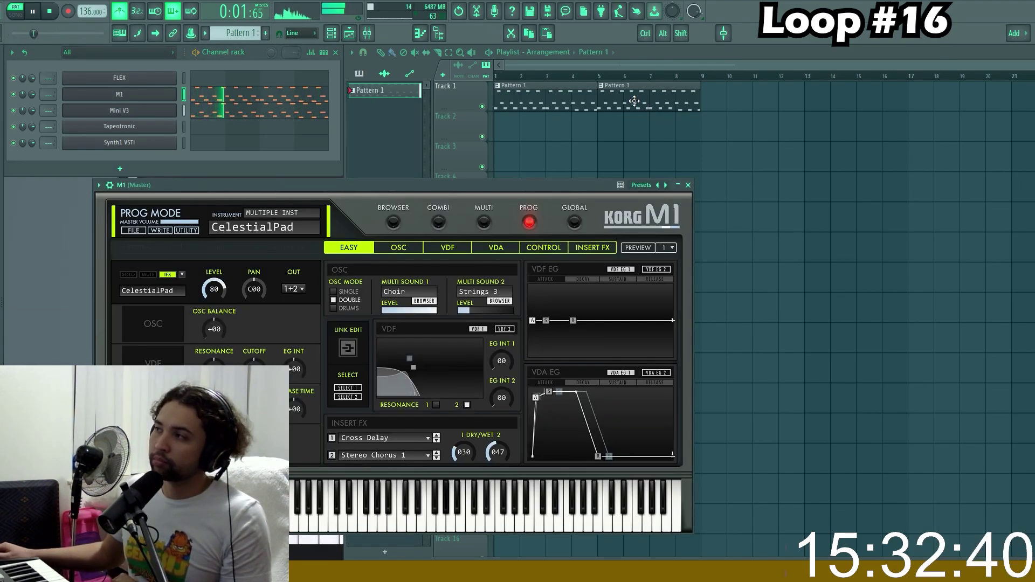
- Create Pattern 2 from the Pattern 1 clip at bar 9 and record a Yamaha C7 melody over it
right_click(703, 92)
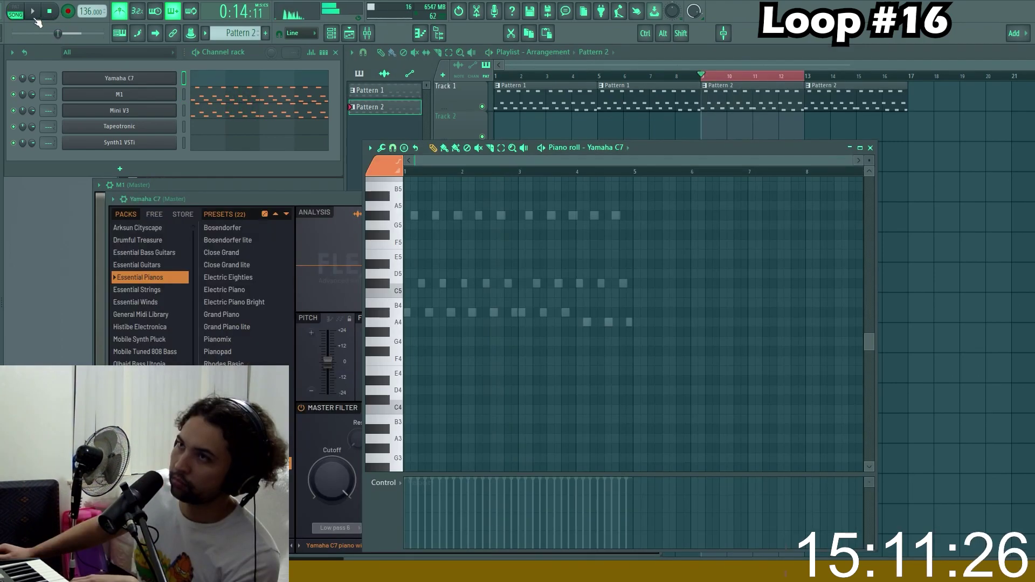
click(32, 11)
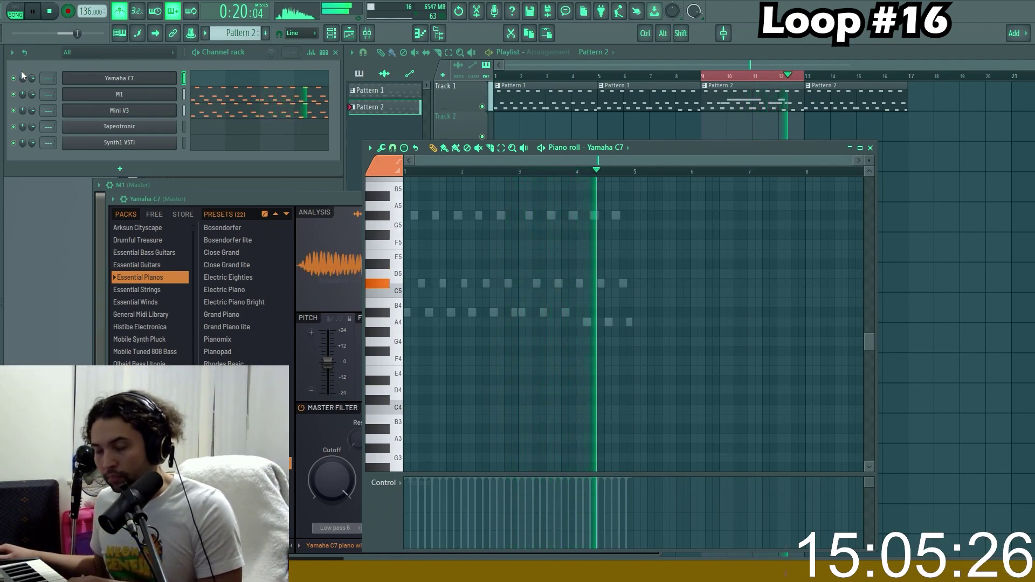
click(49, 12)
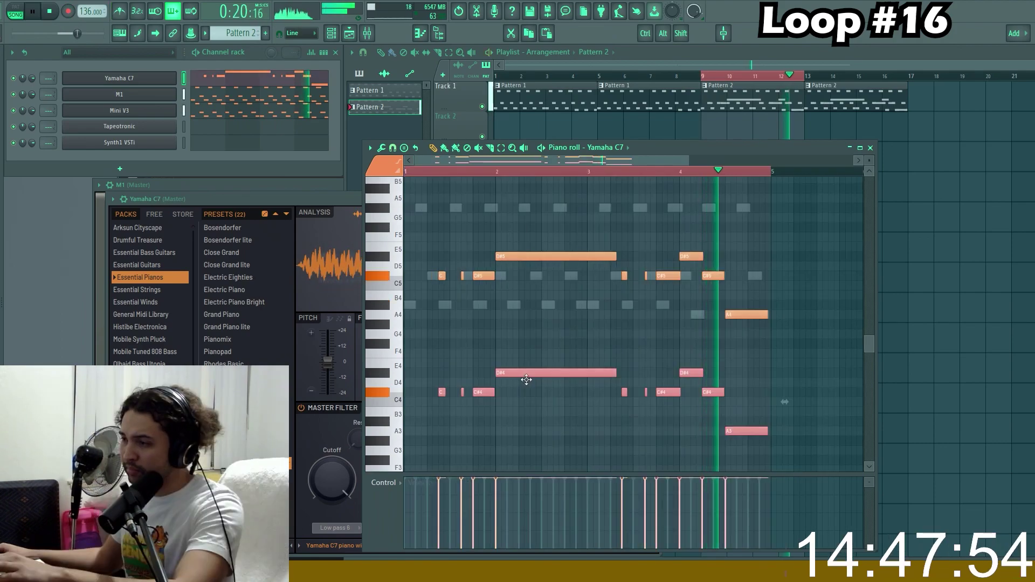
- Slightly lower the velocity of the lower-octave Yamaha C7 notes in Pattern 2 and close the piano roll
scroll(492, 363, up, 2)
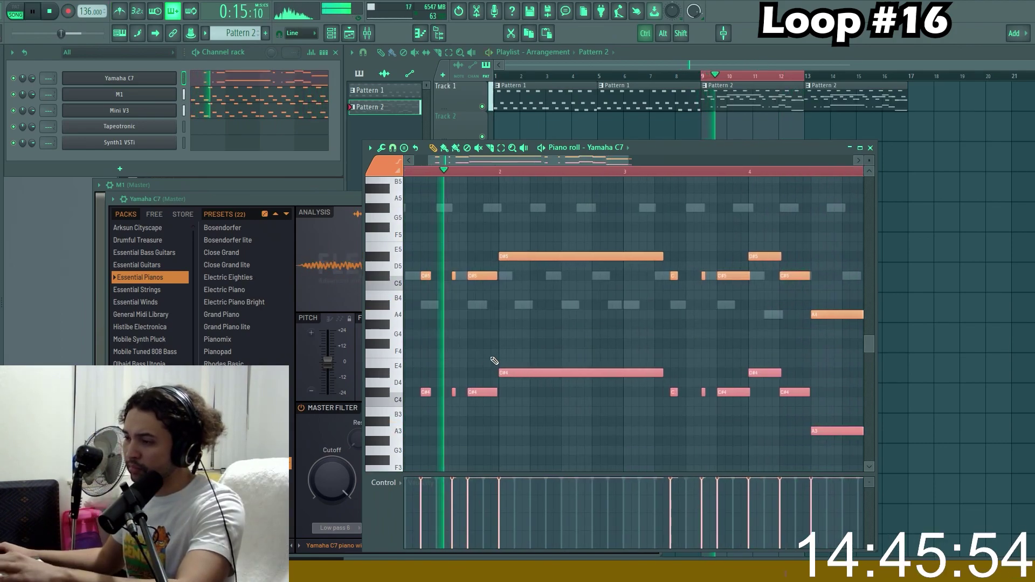
drag(492, 363, 591, 349)
scroll(591, 359, down, 3)
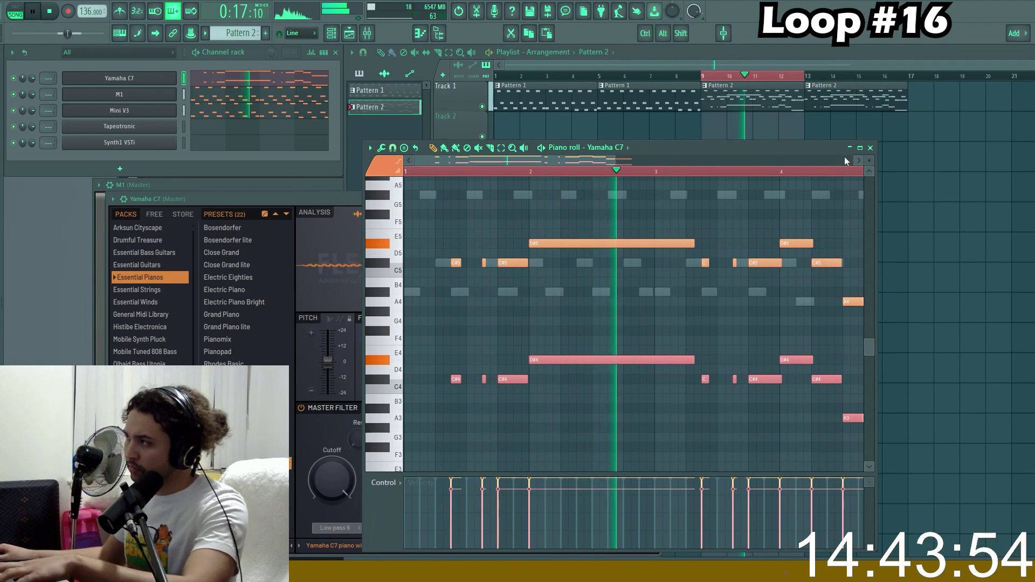
click(870, 148)
- Review the arrangement of Pattern 1 and Pattern 2 in the playlist during playback and stop it
scroll(776, 170, down, 1)
scroll(699, 167, down, 1)
scroll(699, 166, up, 1)
right_click(700, 167)
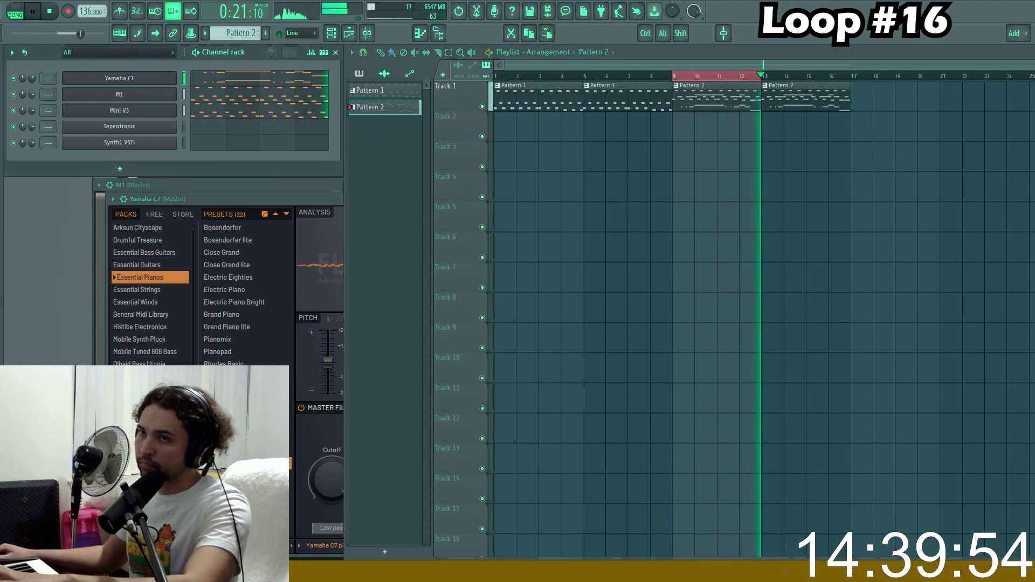
key(space)
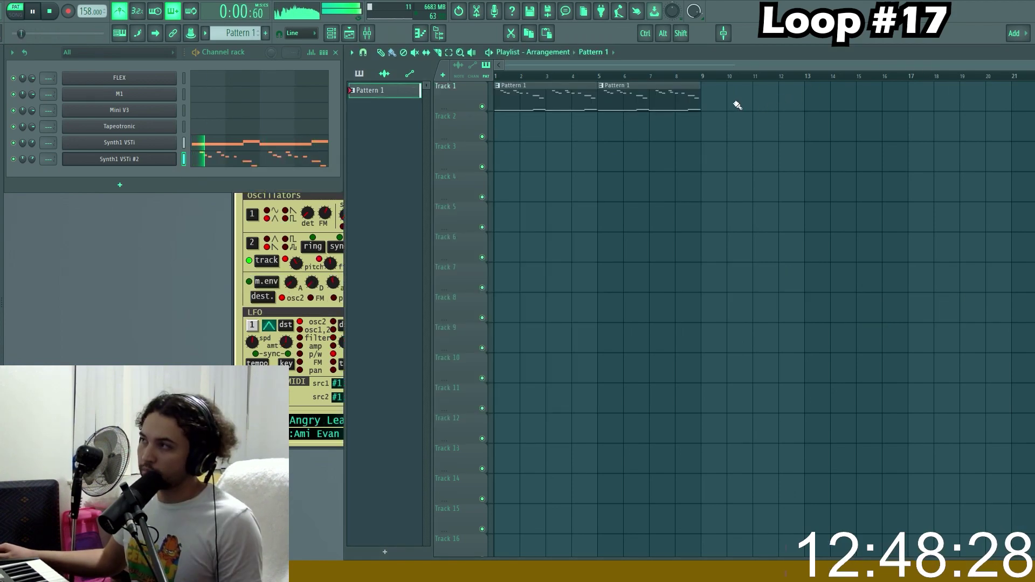
- Place a Pattern 1 clip at bar 9 of Track 1 and make it unique as Pattern 2
click(707, 92)
click(705, 86)
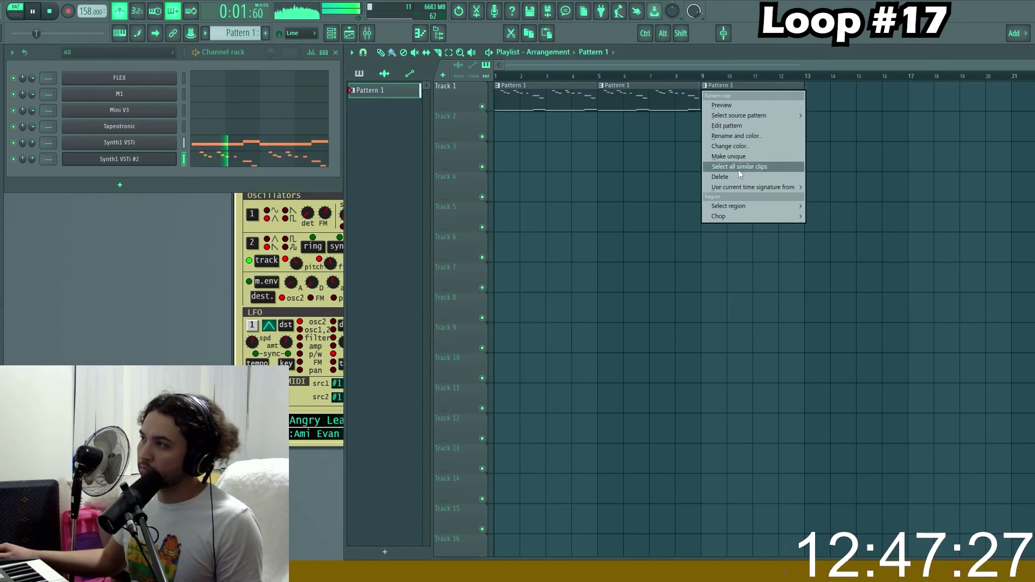
click(728, 156)
- Copy the Synth1 VSTi #2 notes of Pattern 2 to the FLEX channel
right_click(125, 157)
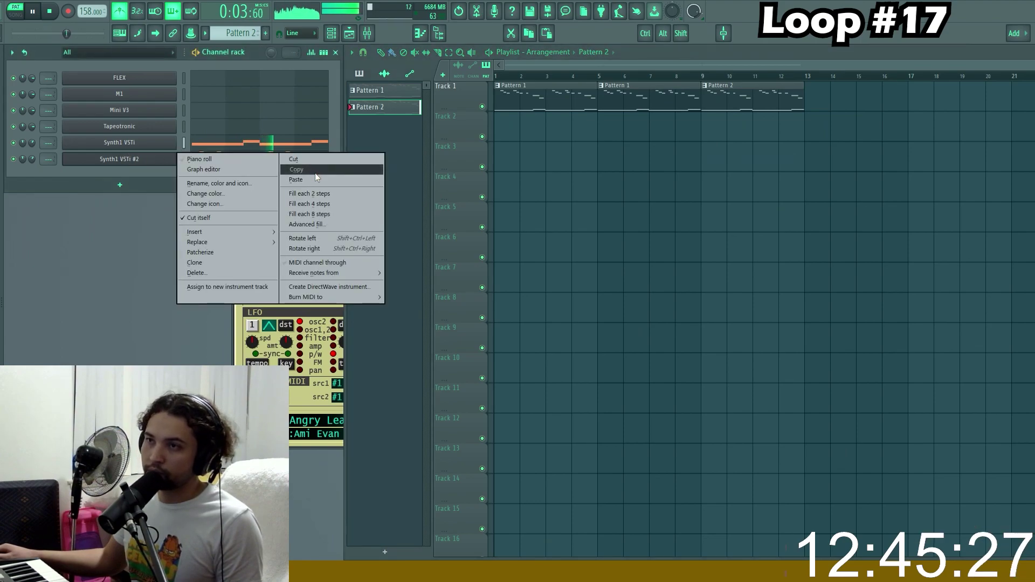
click(315, 172)
right_click(143, 80)
click(298, 99)
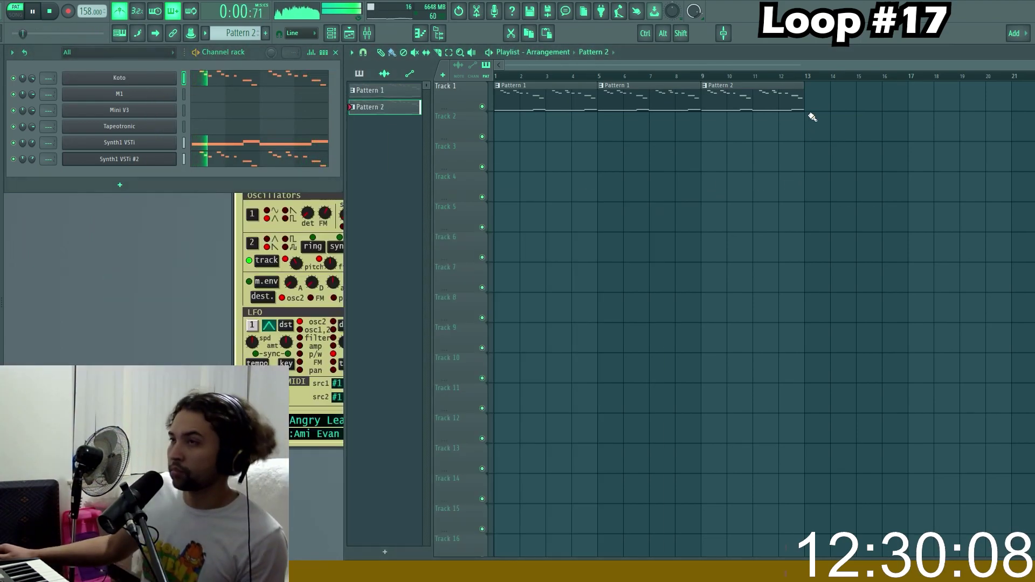
- Place another Pattern 2 clip at bar 13 and add a short C5 note late in bar 2 of the Koto melody
click(810, 102)
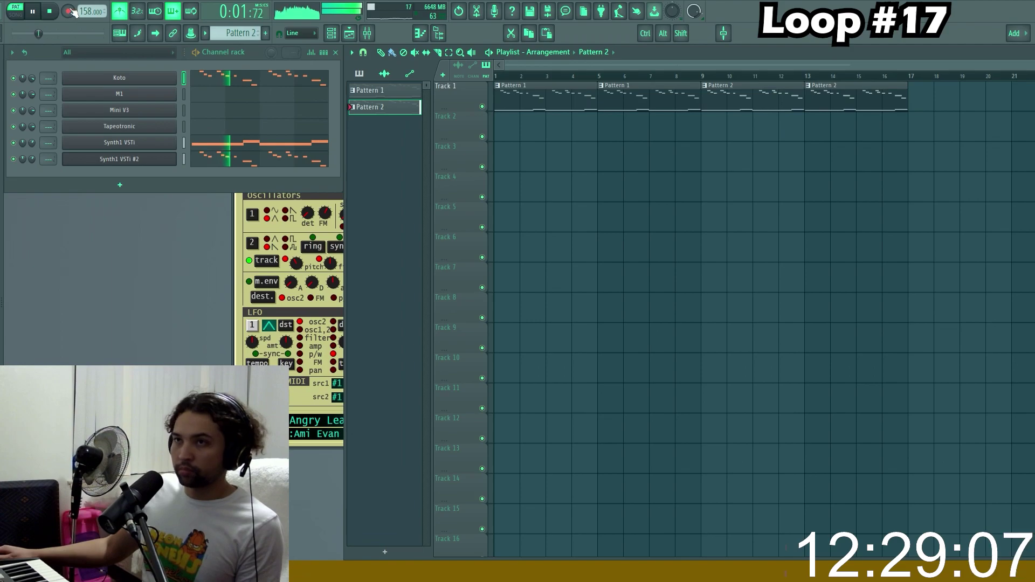
click(259, 83)
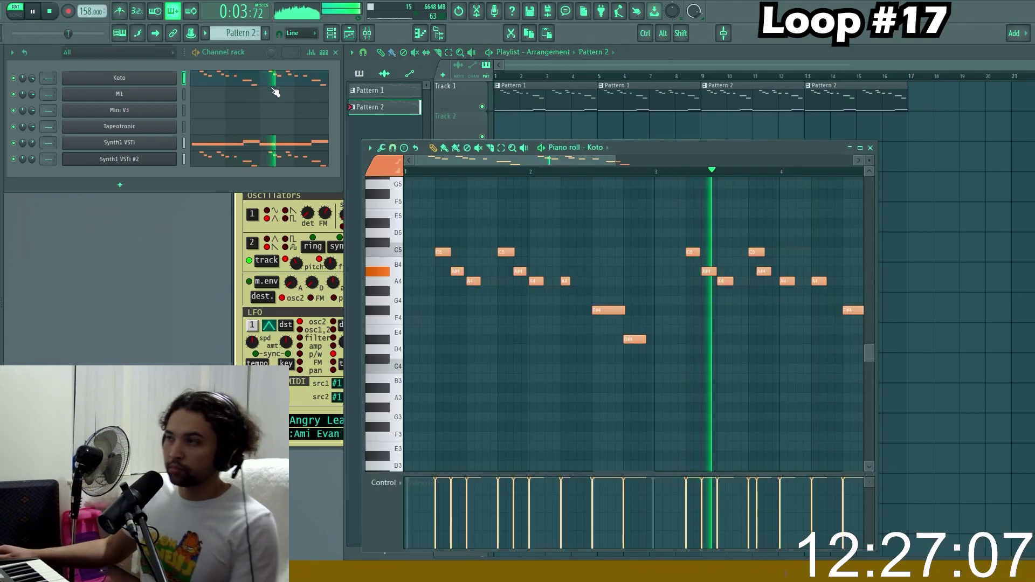
drag(636, 250, 649, 250)
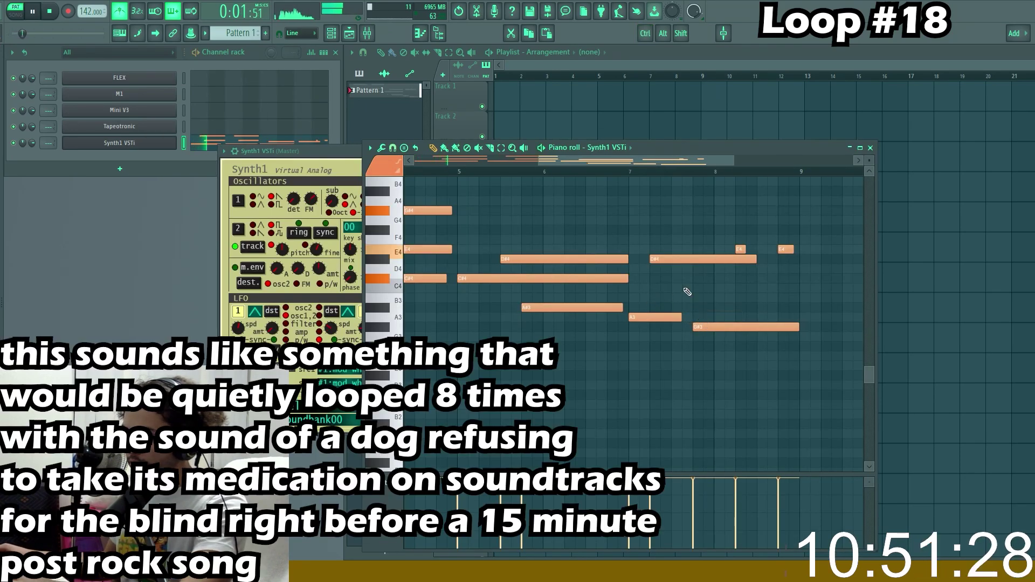
scroll(647, 285, down, 3)
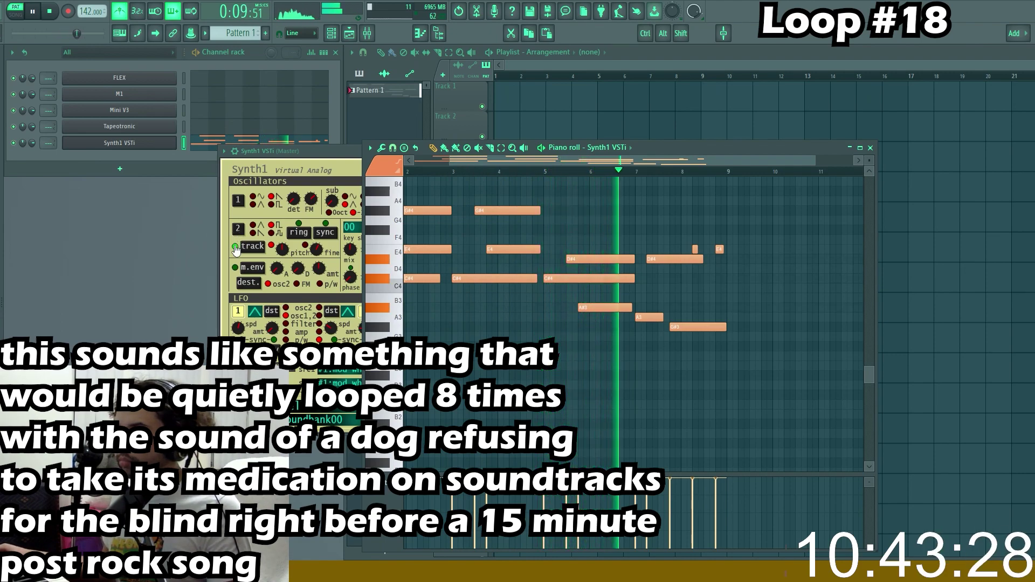
- Record a Mini V3 melody over the chords of Pattern 2 during playback and review its notes
ctrl+scroll(702, 314, up, 2)
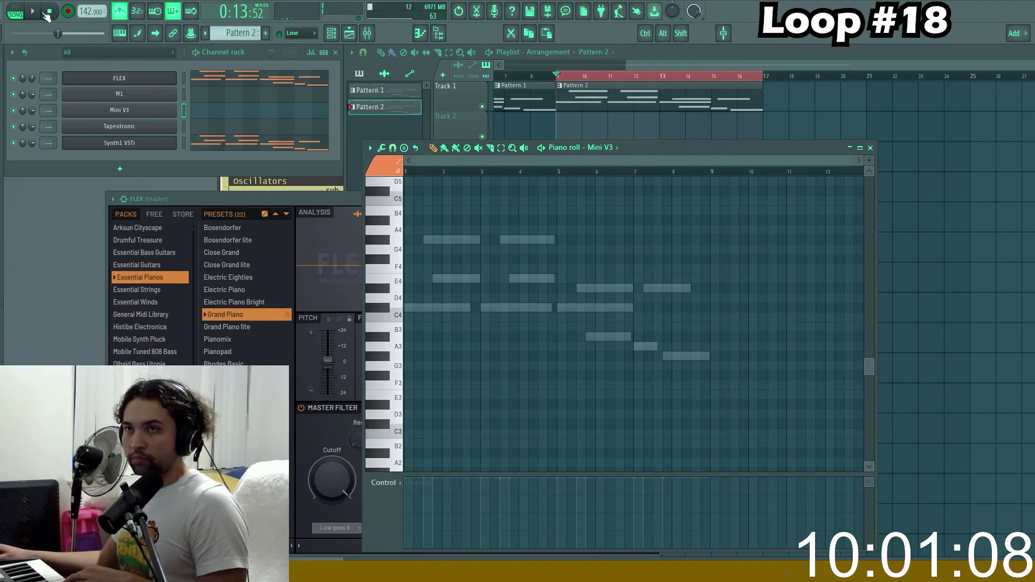
key(space)
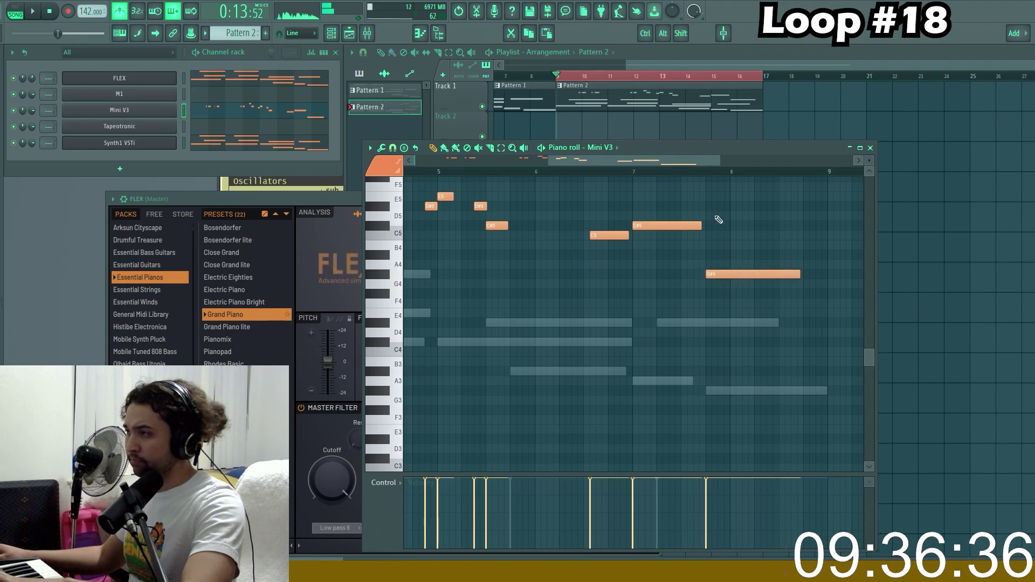
click(609, 172)
scroll(516, 353, down, 4)
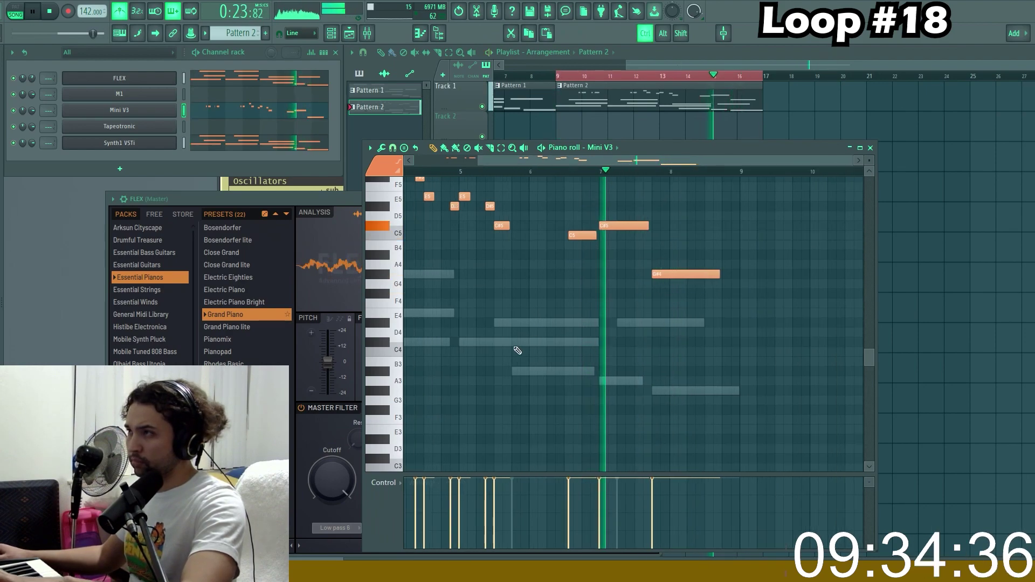
- Turn off the metronome, stop playback, and open the project 19.flp
click(870, 147)
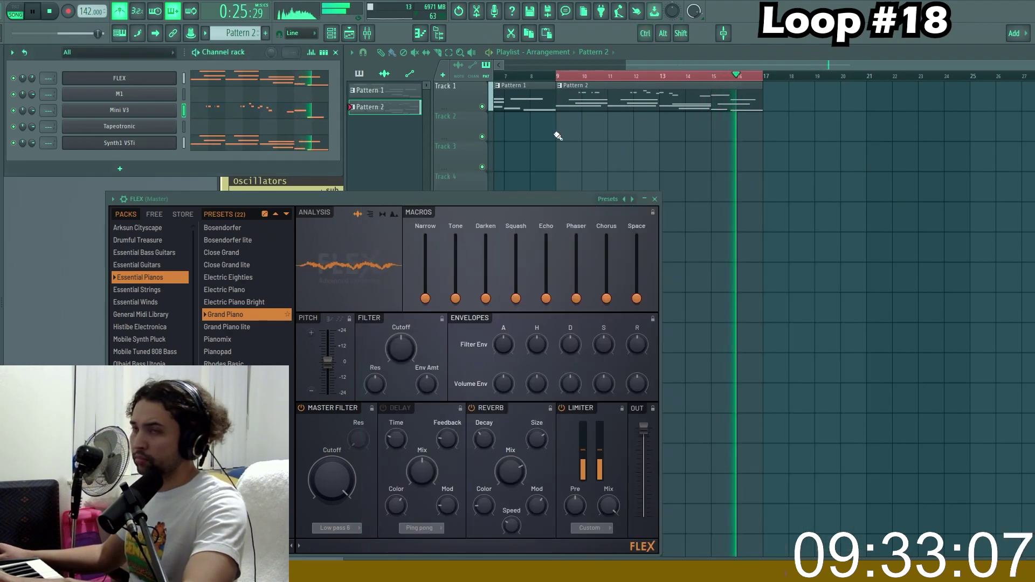
click(121, 9)
key(space)
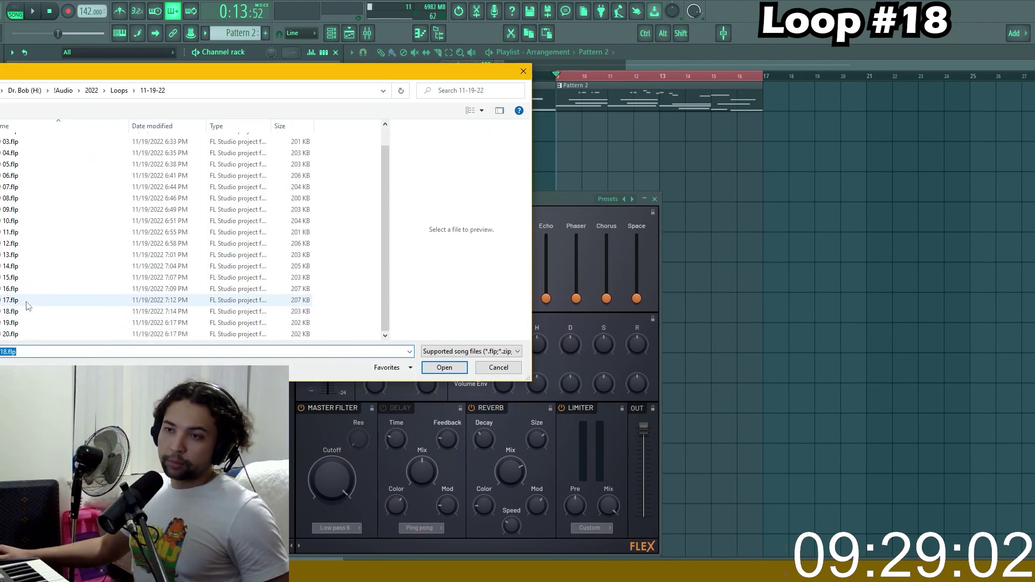
click(16, 322)
click(444, 367)
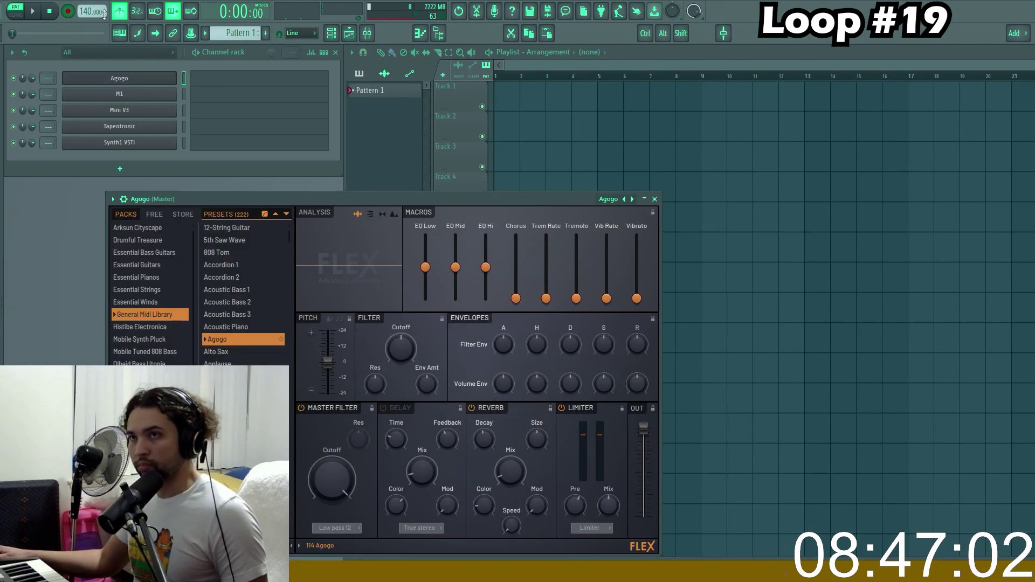
- Load the BrassOfPower program in M1 during playback and place Pattern 1 clips at bars 1 and 5 of Track 1
click(33, 12)
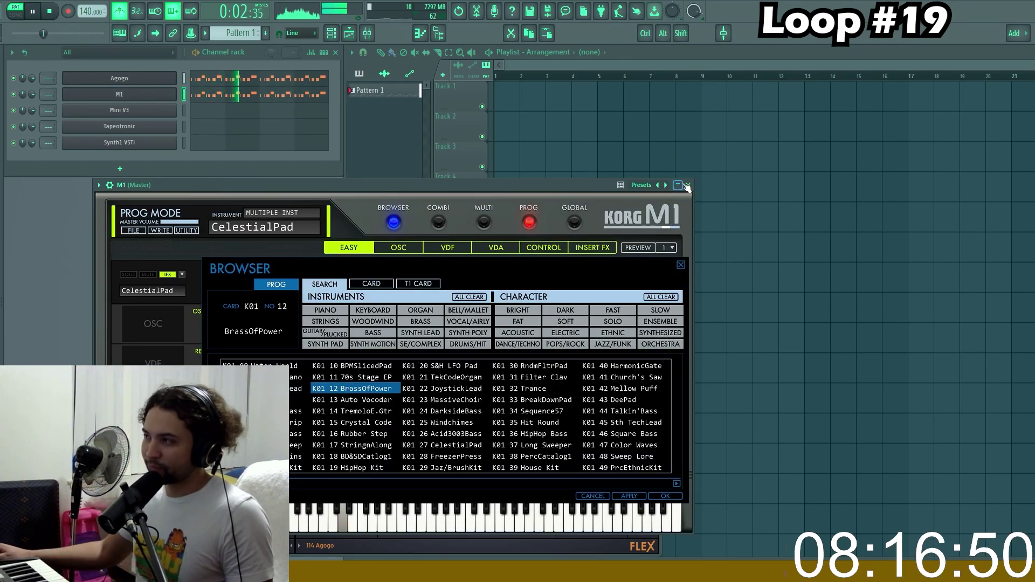
double_click(369, 389)
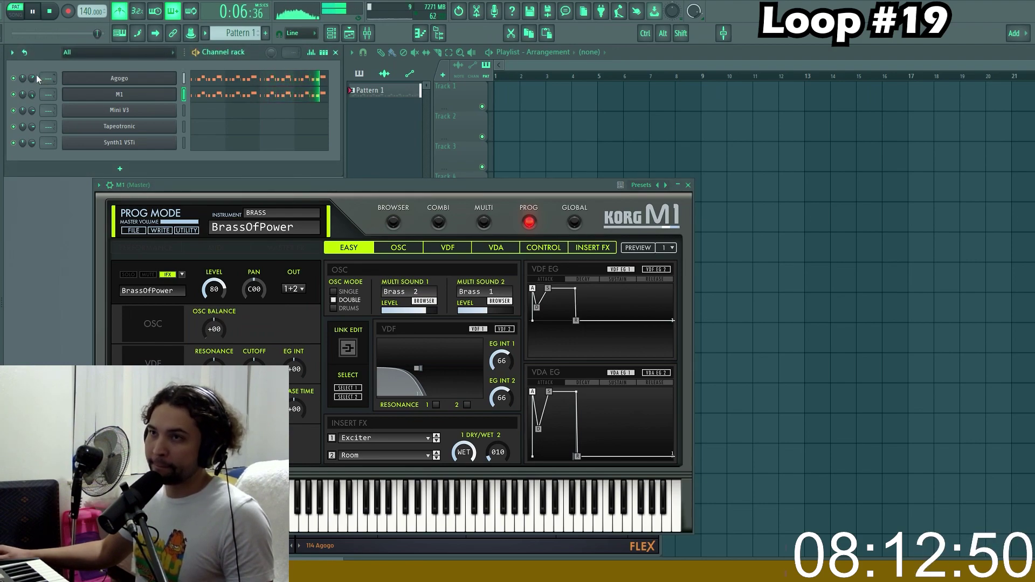
click(509, 95)
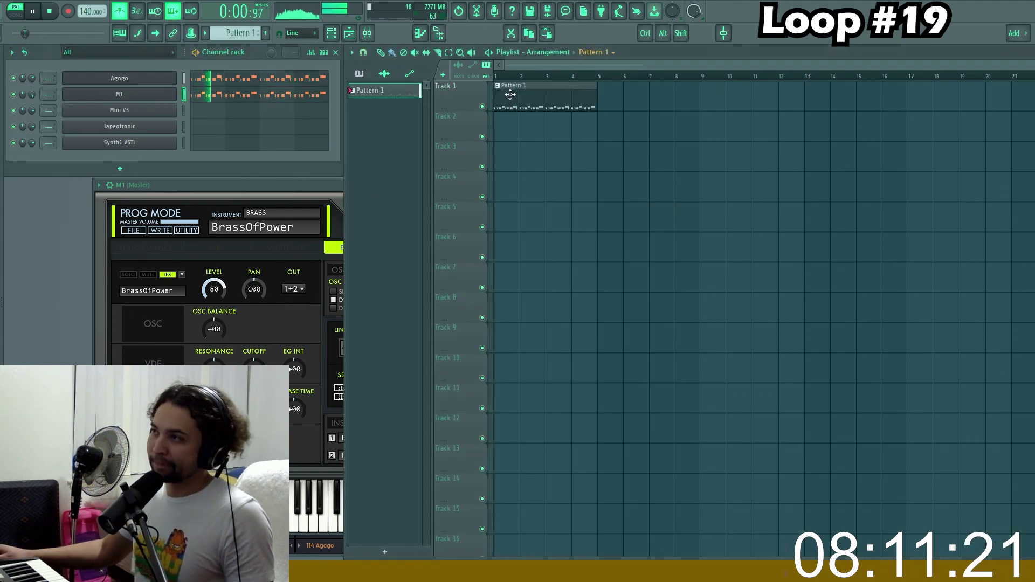
click(600, 108)
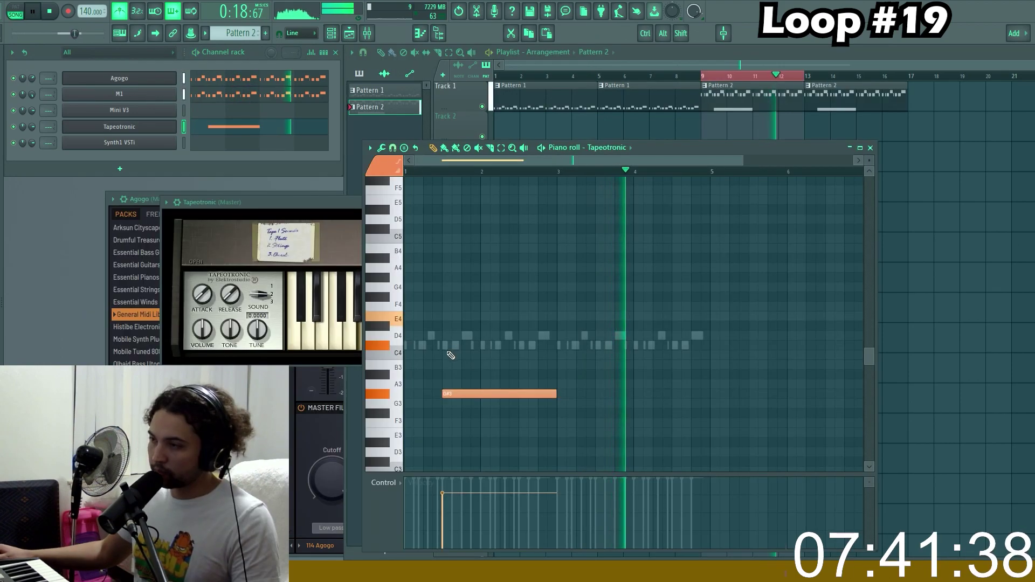
- Add C#4 and E4 notes above the long G#3 in Tapeotronic and duplicate the chord into bars 3 and 4
click(478, 345)
click(479, 314)
drag(557, 172, 406, 174)
key(ctrl+b)
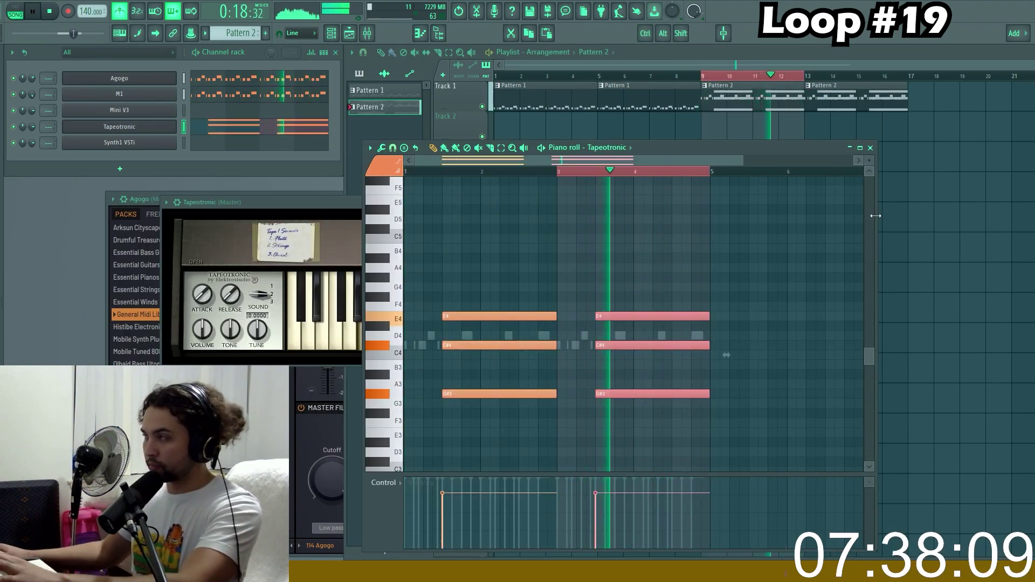
- Stop playback, save the loop 19 project and switch to the project for loop 20
click(870, 147)
key(space)
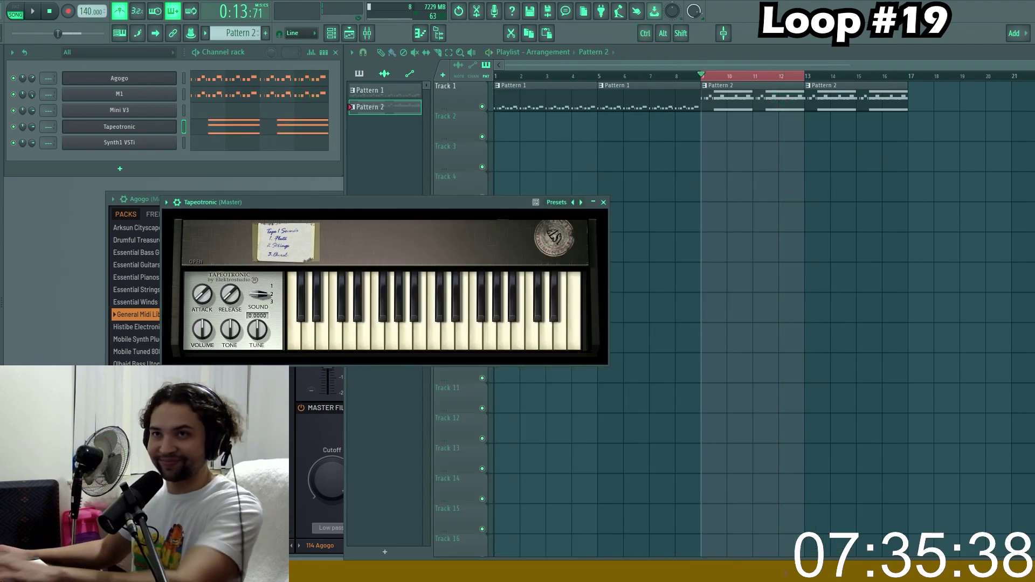
key(ctrl+shift+s)
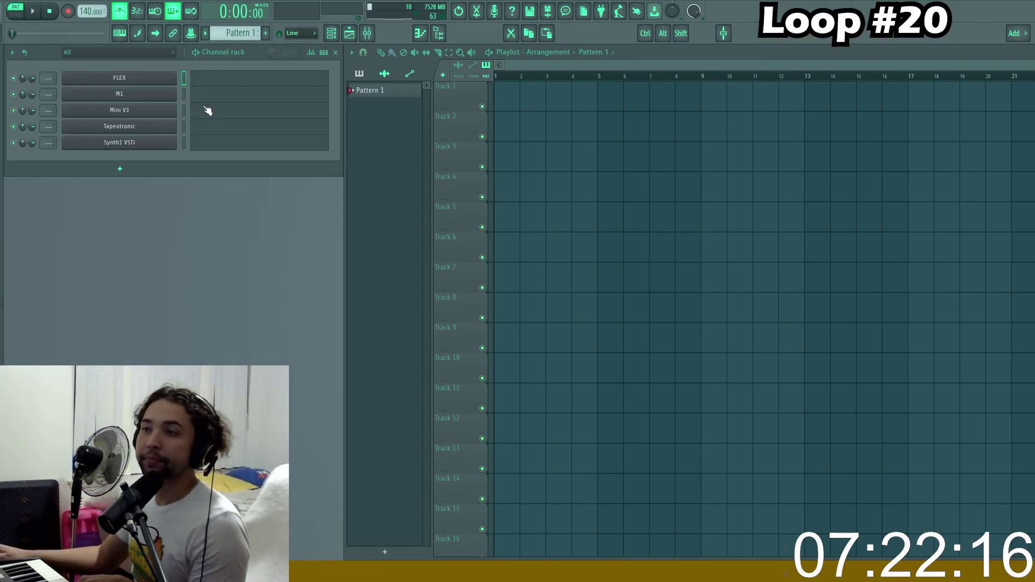
- Draw a four-bar M1 chord of C#5, F#5, A5 and C#6 in Pattern 1
click(208, 110)
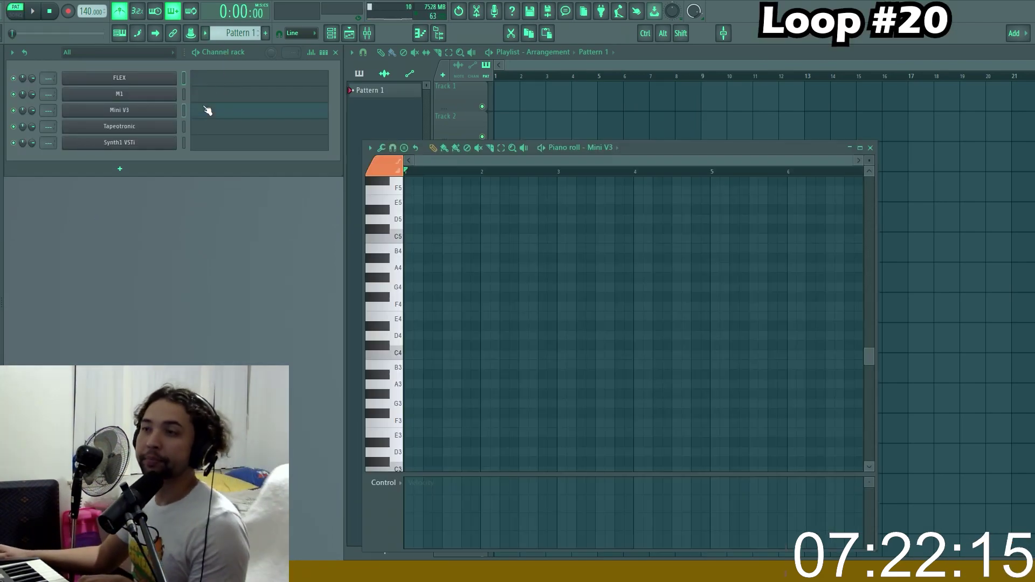
scroll(414, 313, up, 4)
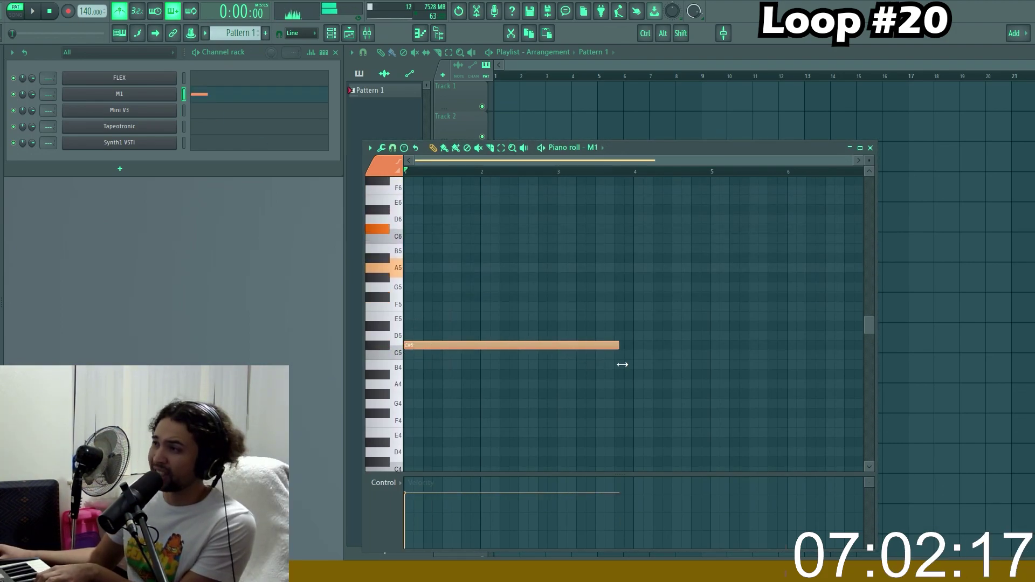
click(419, 298)
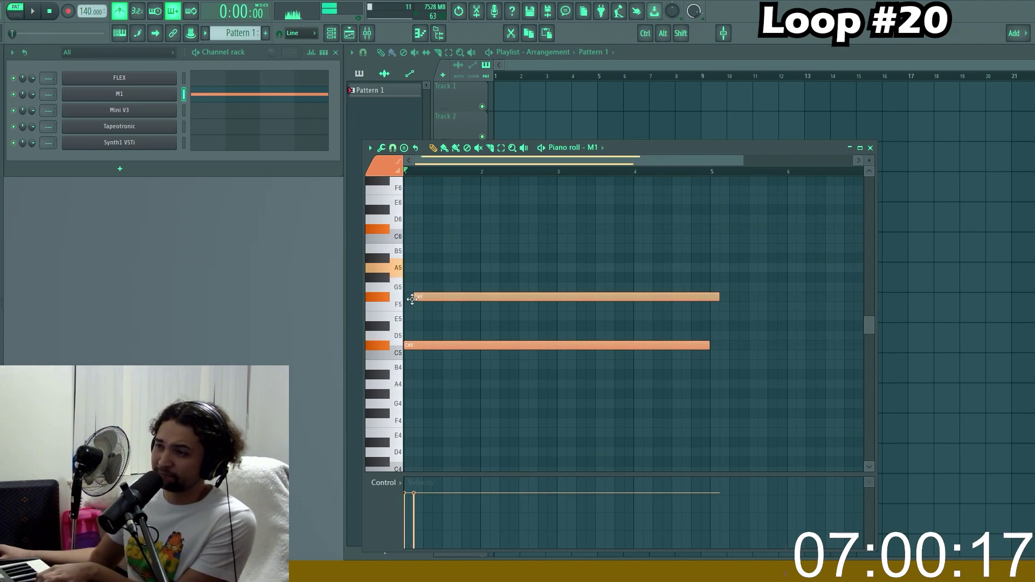
click(415, 268)
click(407, 229)
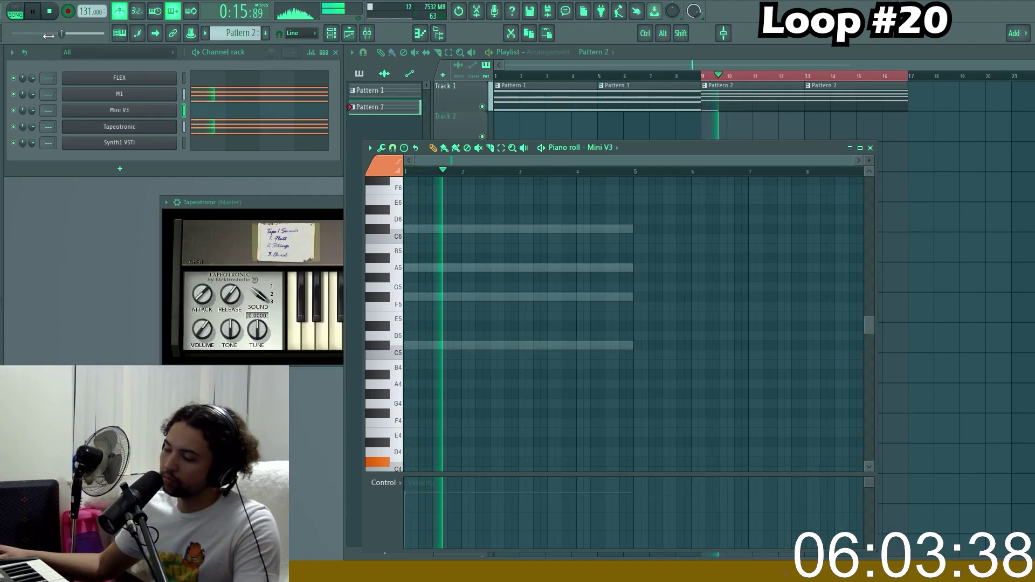
- Add a Mini V3 melody over the sustained chord of Pattern 2 and copy it to FLEX an octave lower
drag(49, 36, 59, 66)
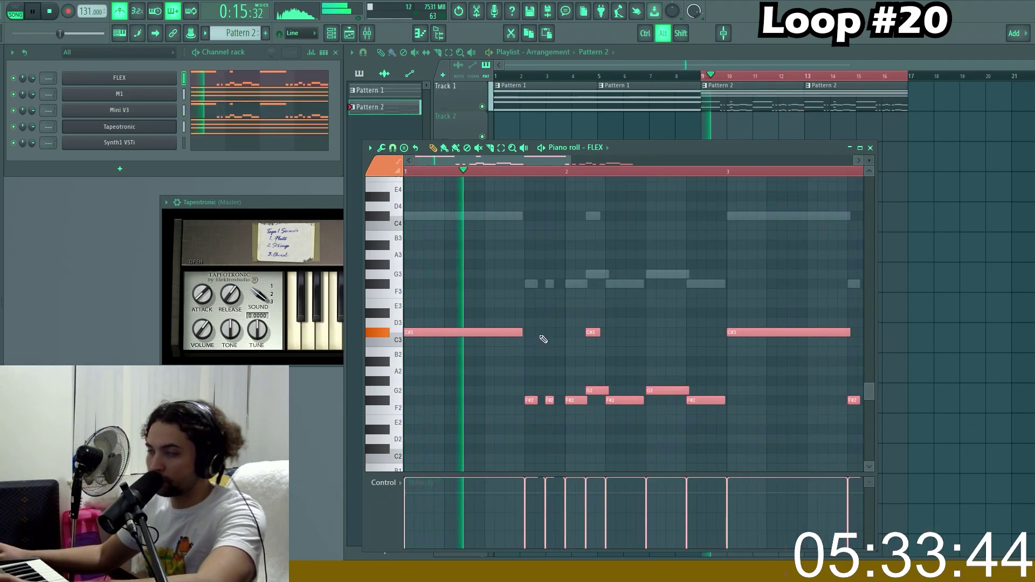
click(870, 147)
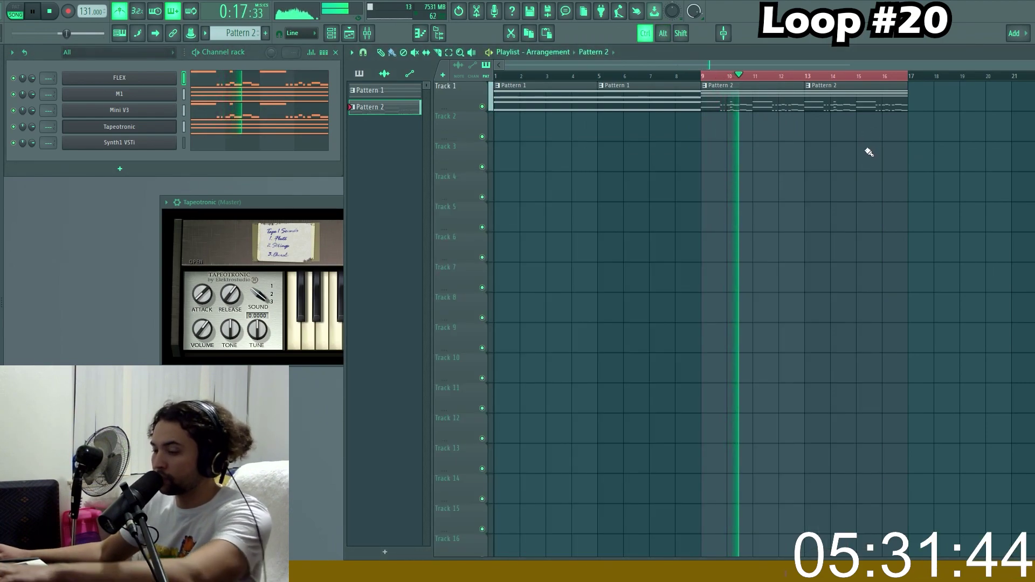
- Stop the playback of the finished arrangement and switch to the Google timer in the web browser
scroll(737, 152, down, 1)
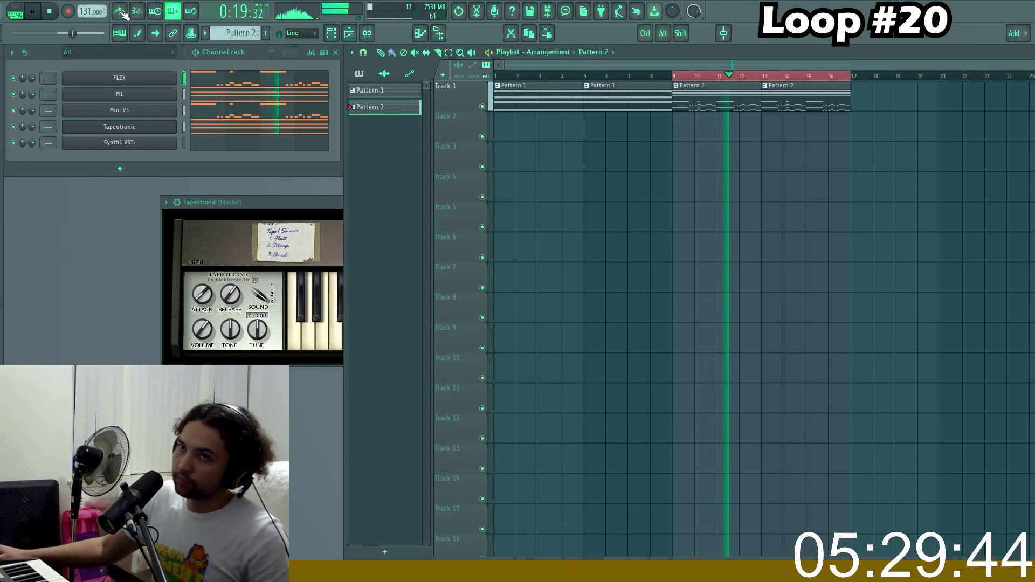
click(54, 13)
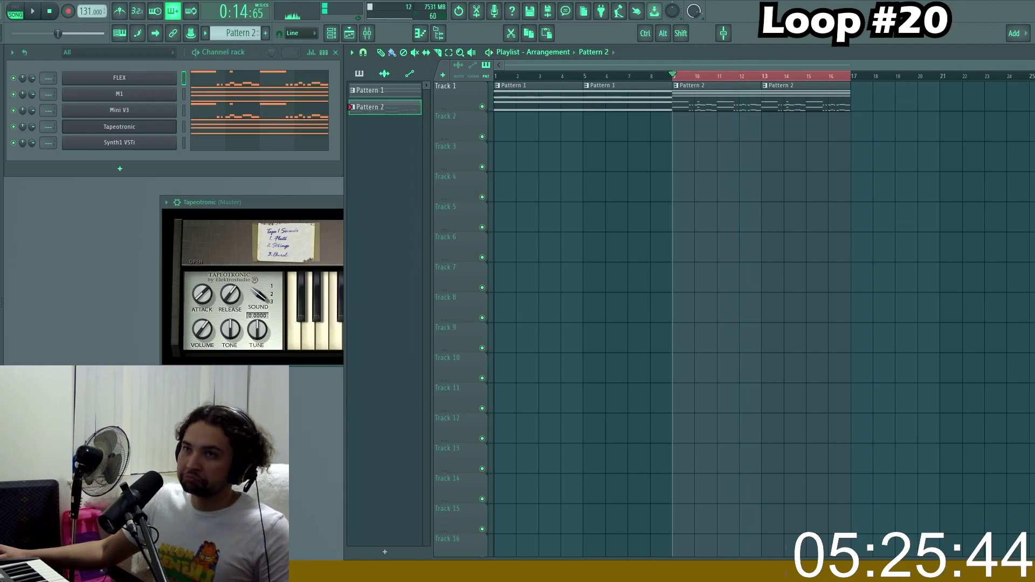
key(alt+Tab)
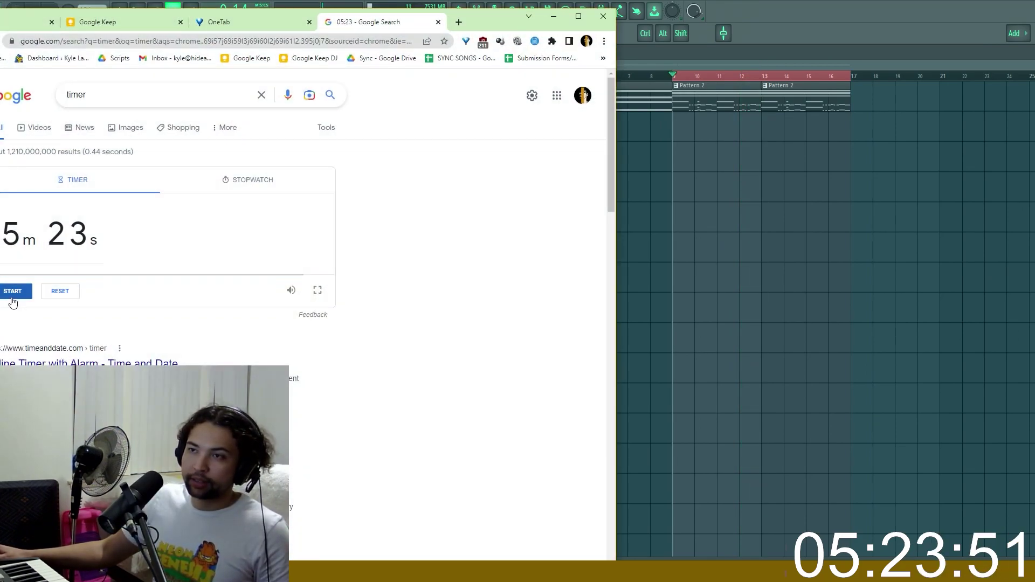